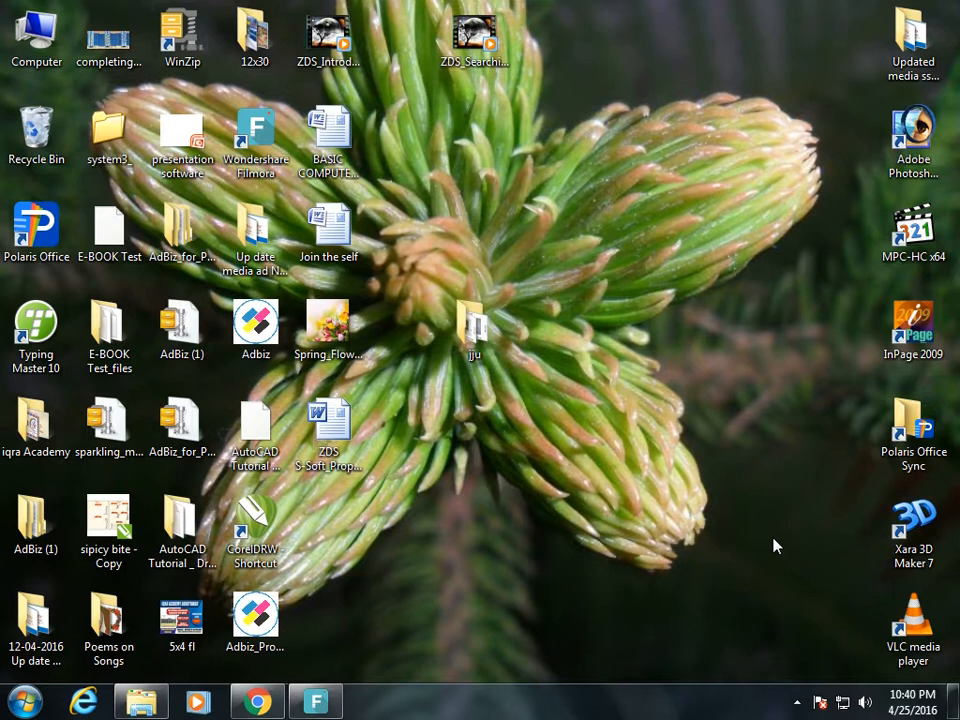
- Log in to Adbiz_Promotion with the account password and open the Sales Management System
double_click(266, 632)
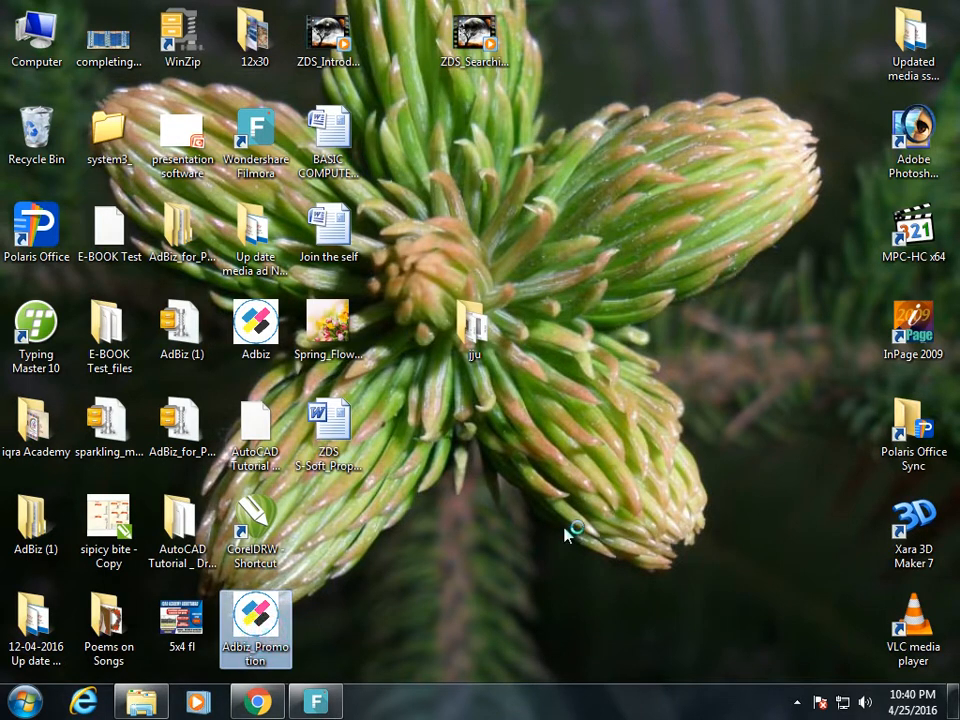
click(510, 418)
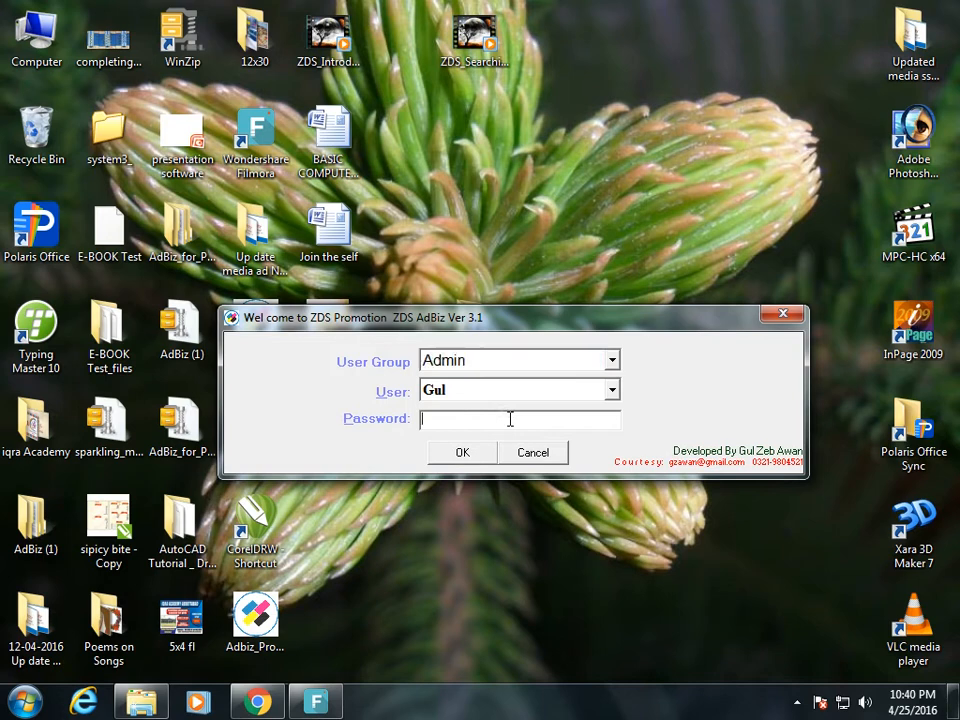
text(***)
key(Return)
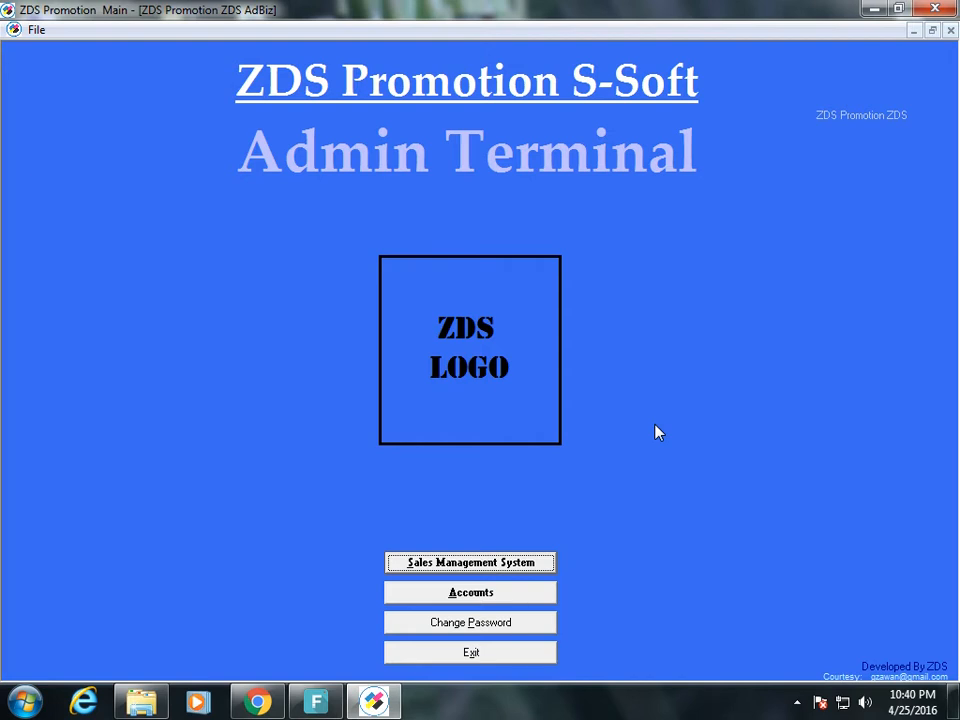
click(499, 566)
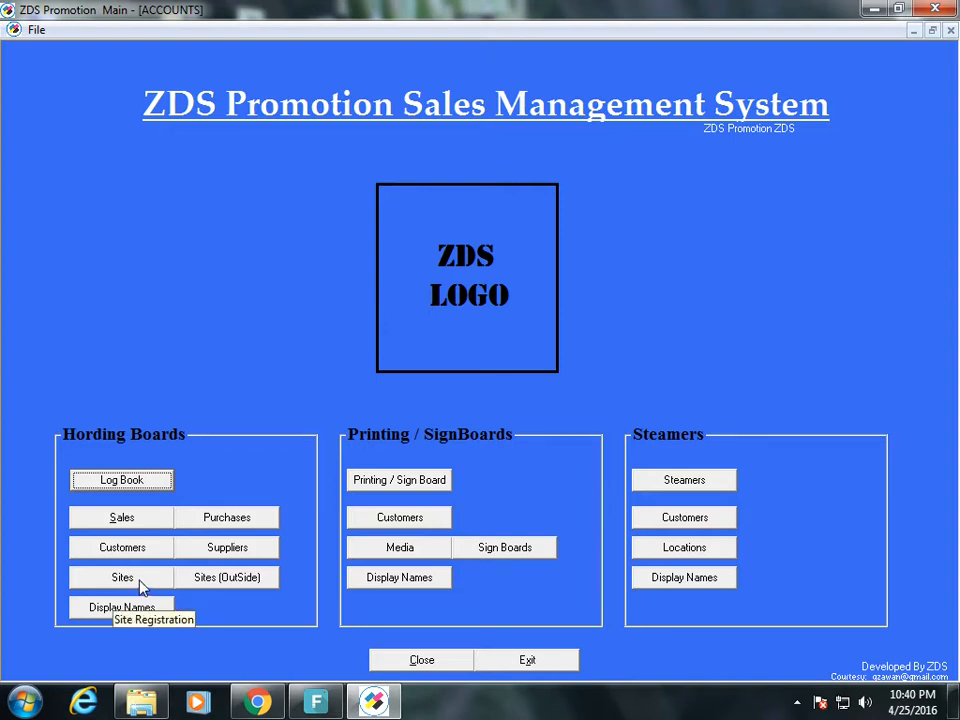
- Start a new Hording Boards sales transaction for customer ABC Ads with SPO 1
click(150, 518)
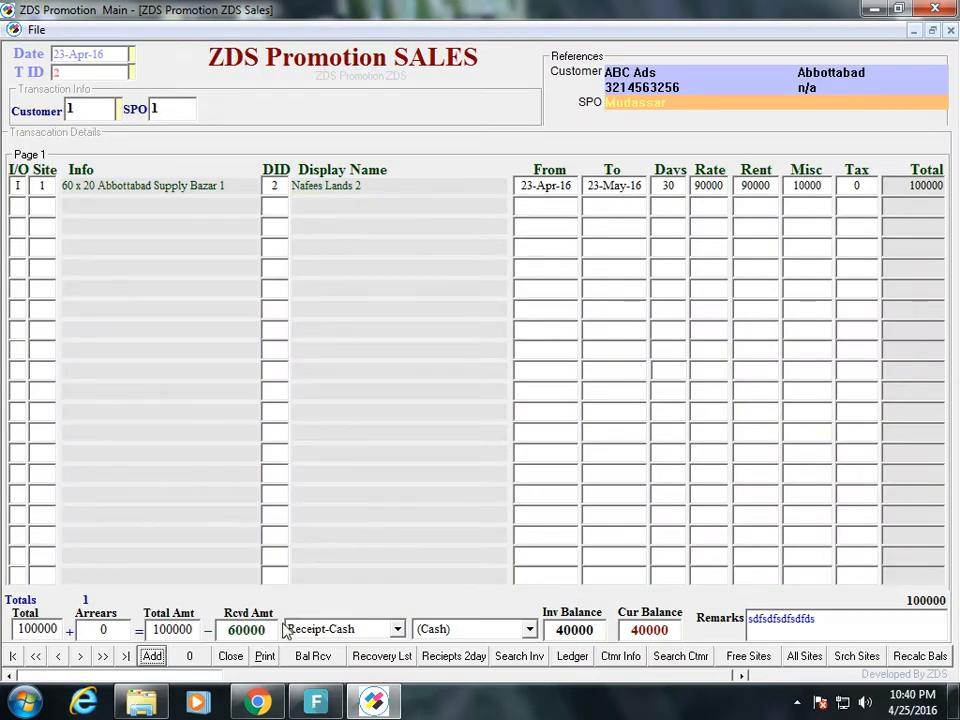
click(152, 656)
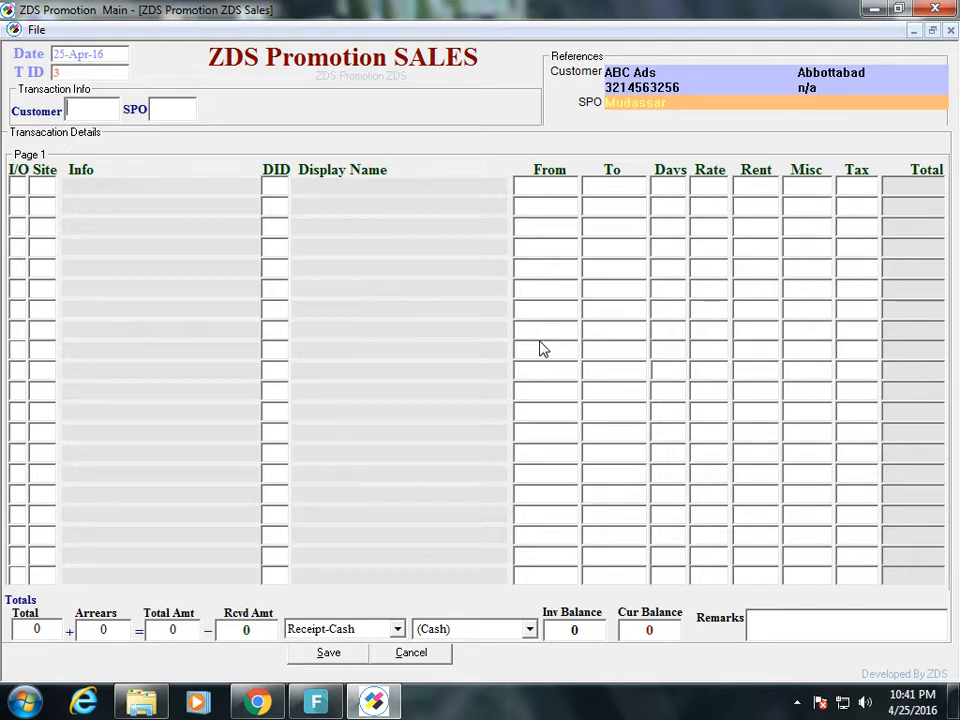
text(1)
key(Tab)
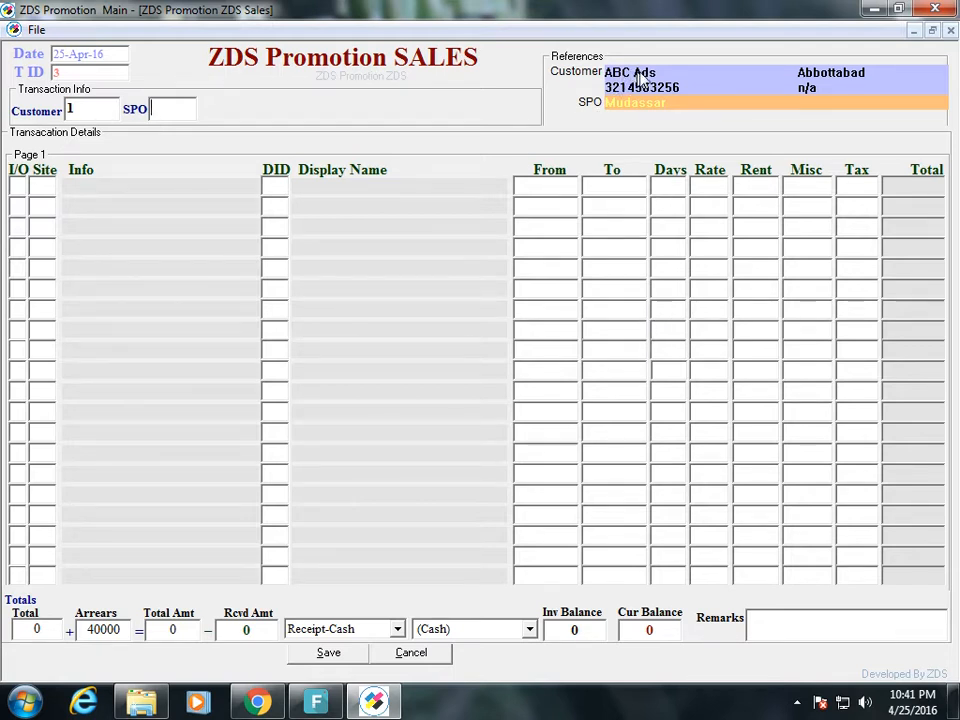
double_click(99, 630)
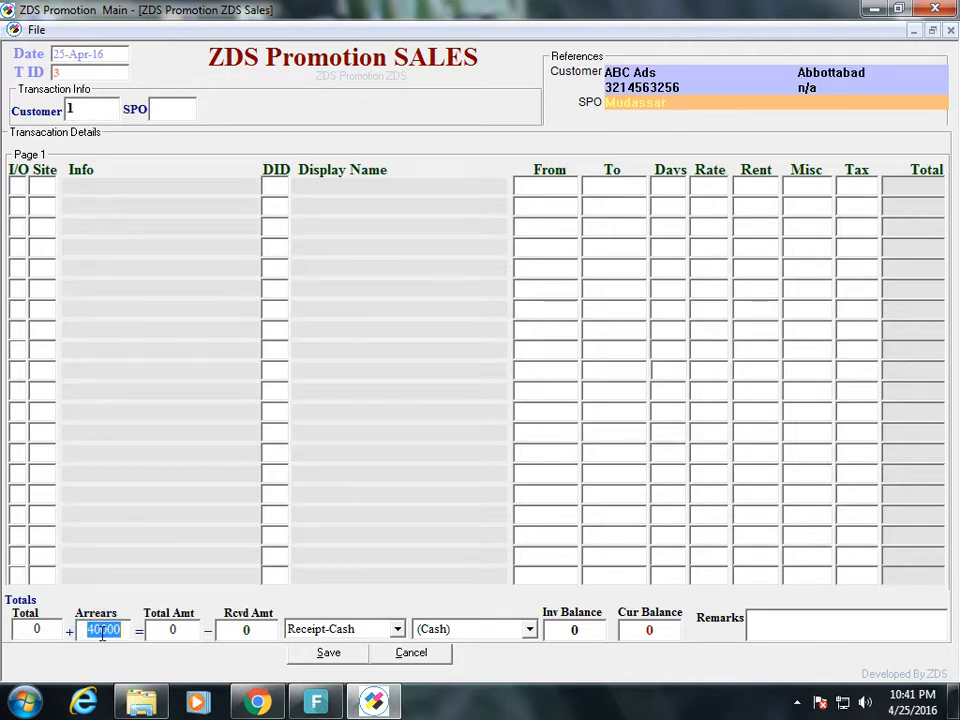
click(169, 109)
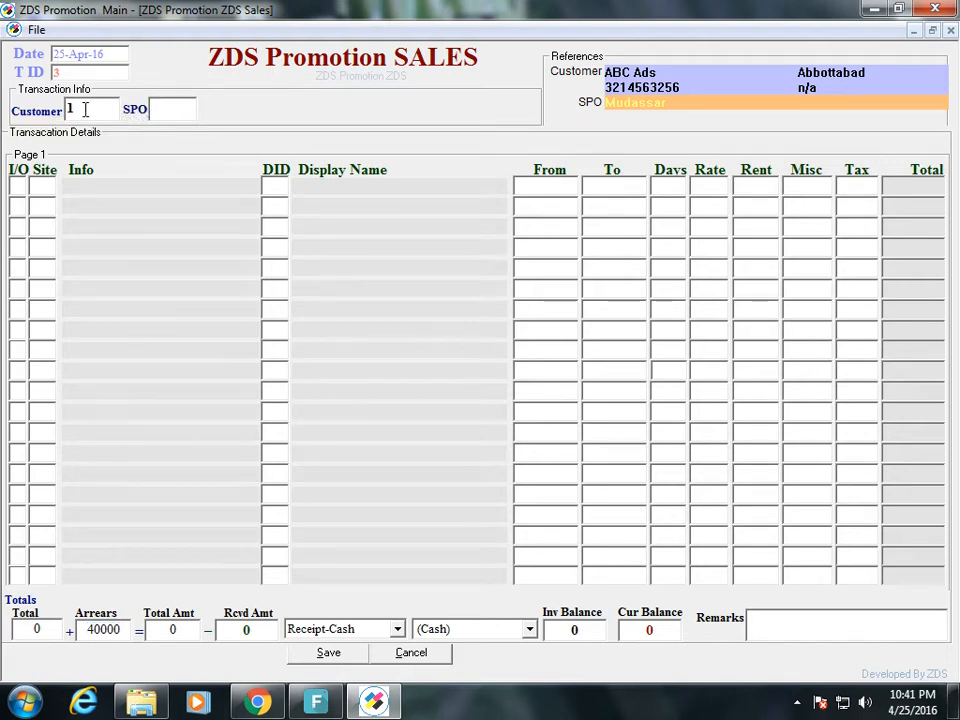
text(1)
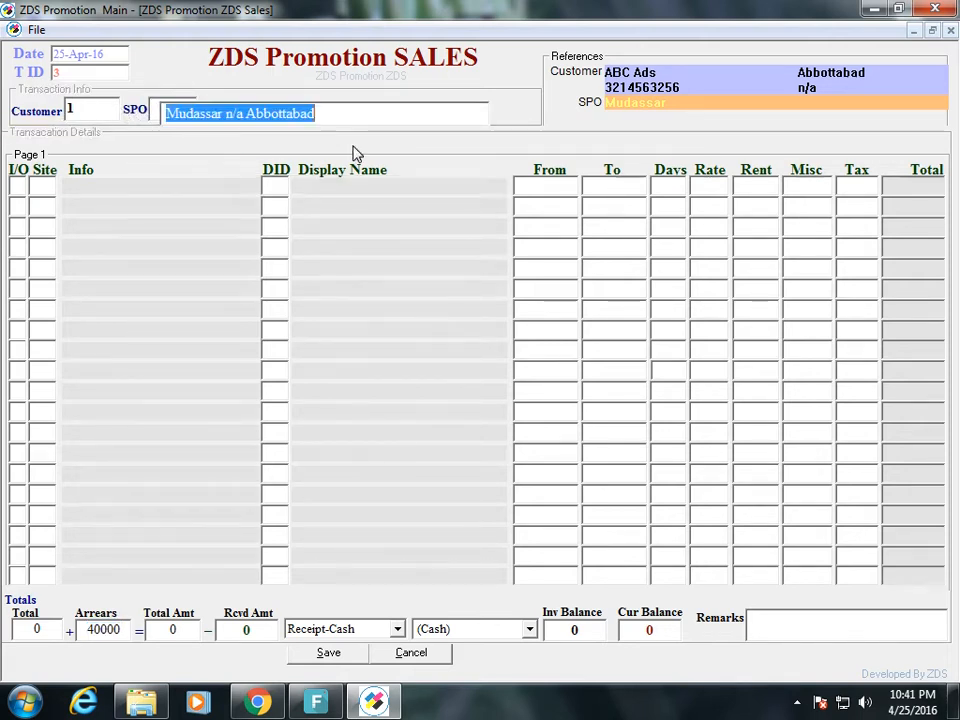
key(Return)
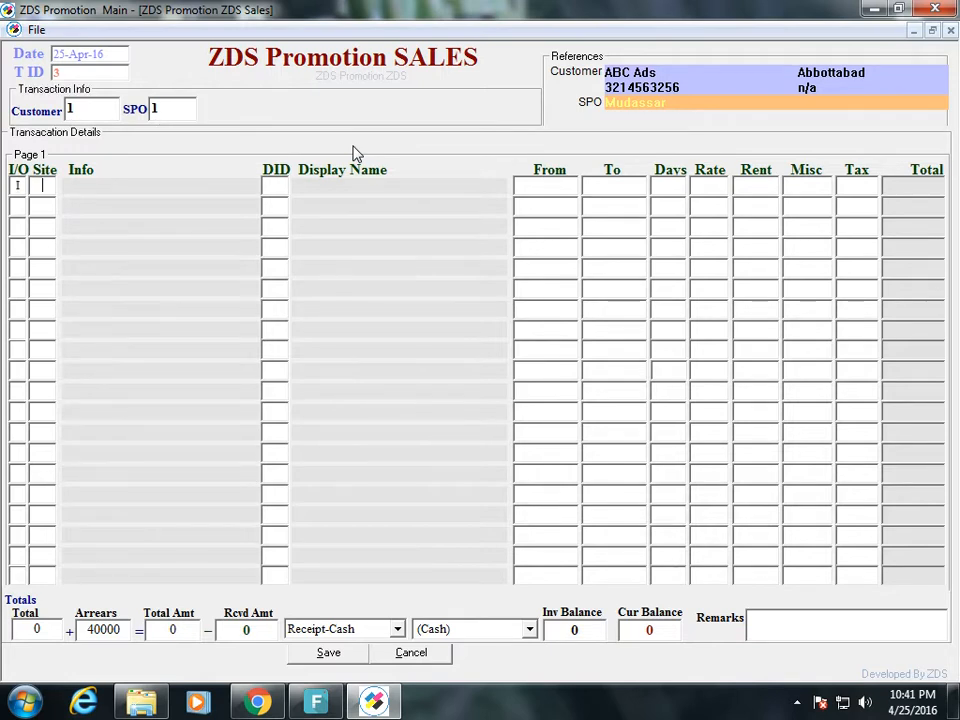
- Assign the site 10 x 20 Abbottabad Havelian Bridge 7 to the first row of the transaction
key(Return)
key(Down)
key(Down)
key(Down)
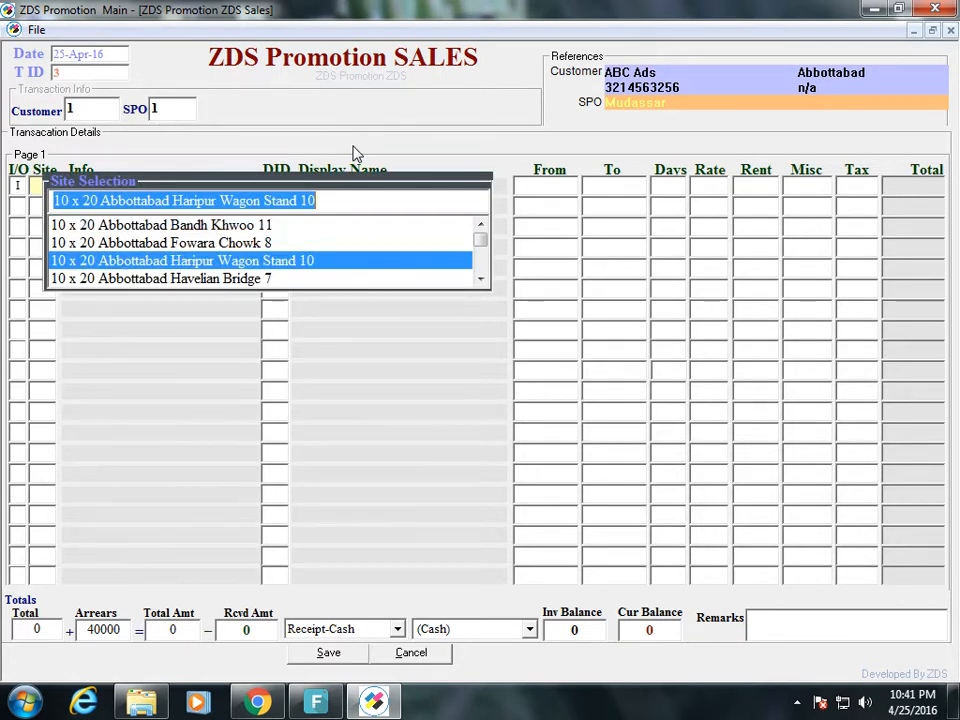
key(Down)
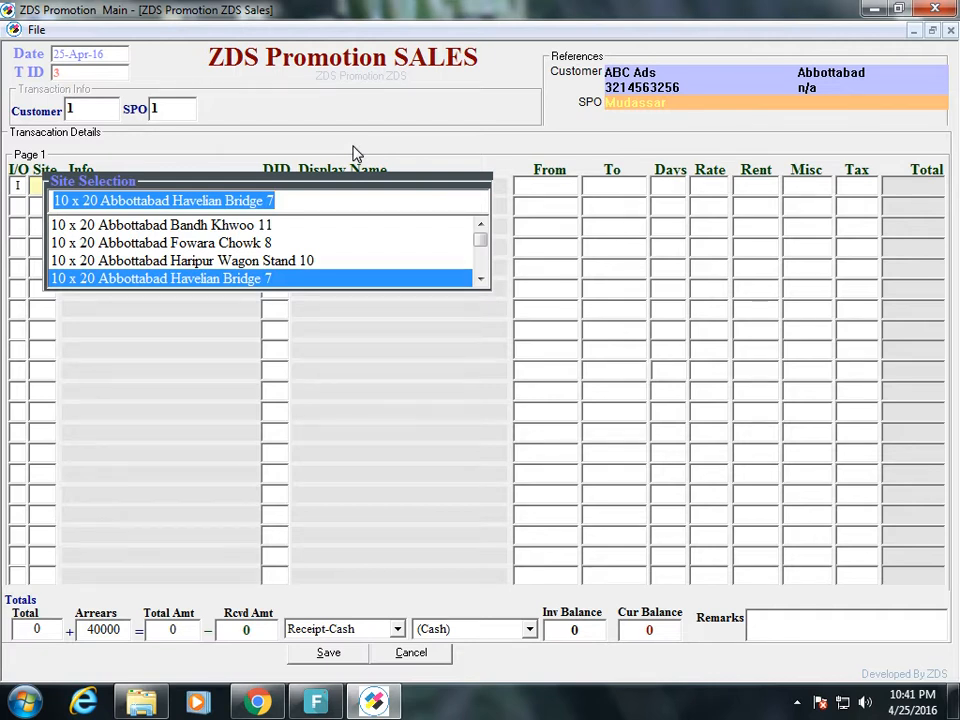
key(Return)
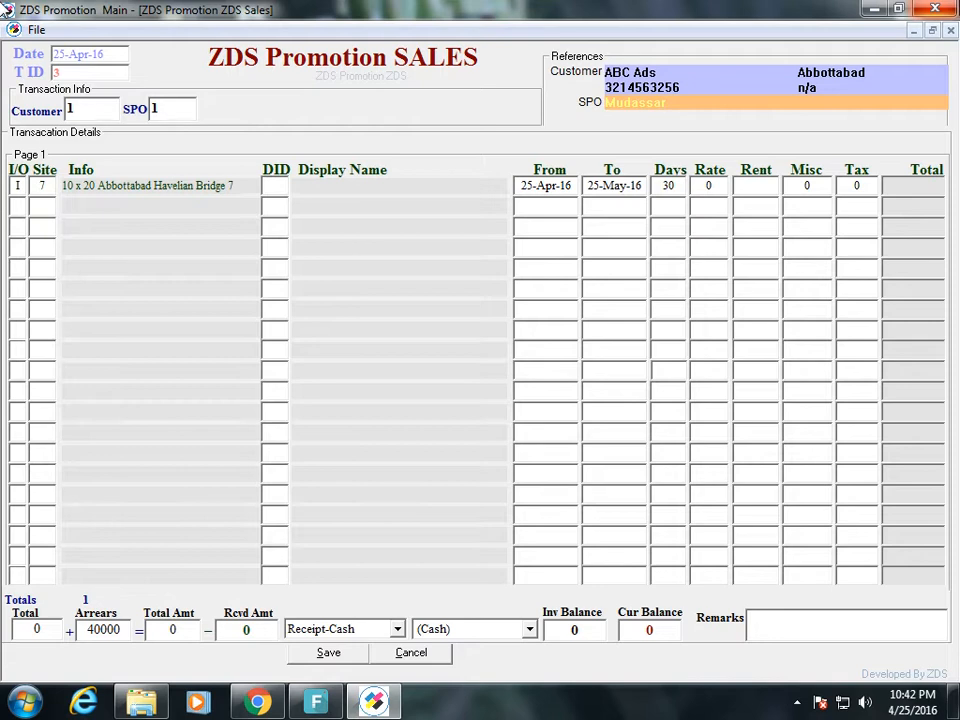
- Review the display clients offered for the first row, discarding the transaction and closing the sales form
key(Return)
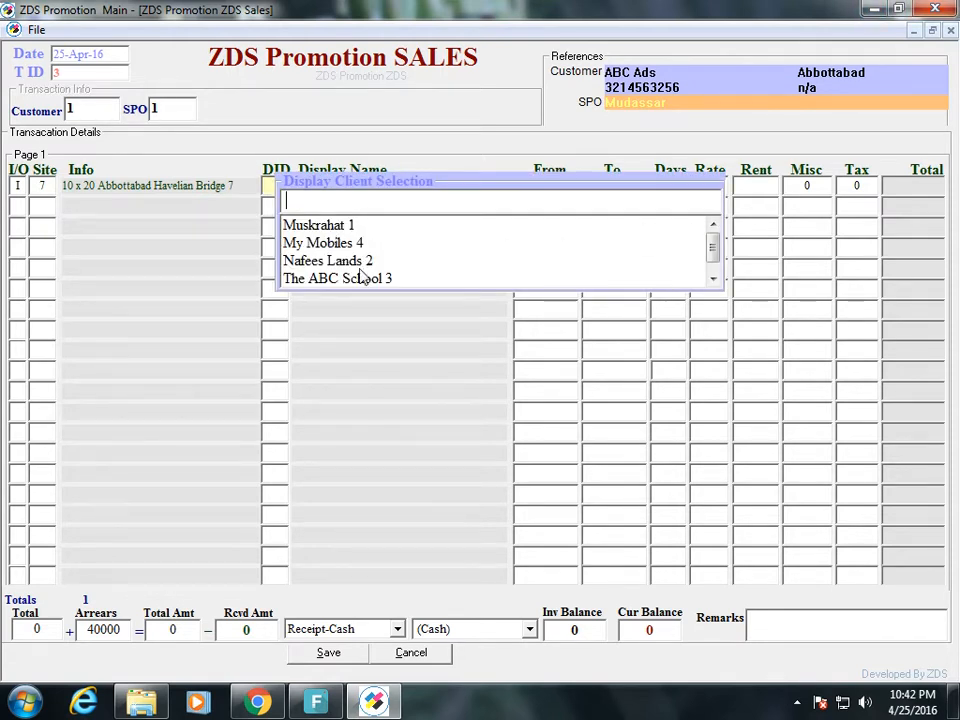
key(Down)
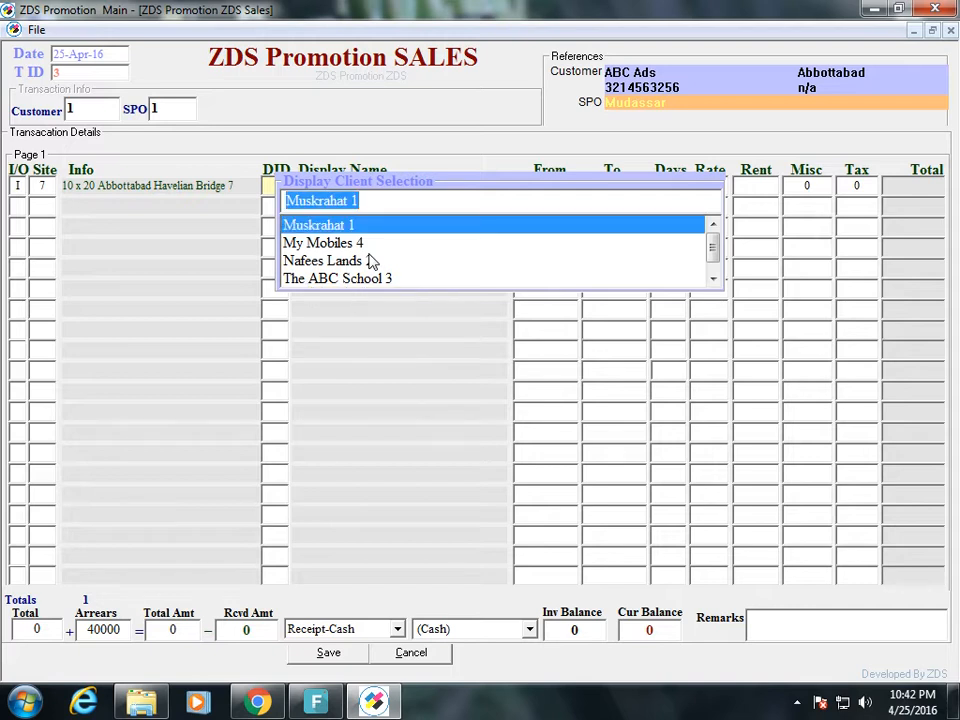
key(Down)
key(Down)
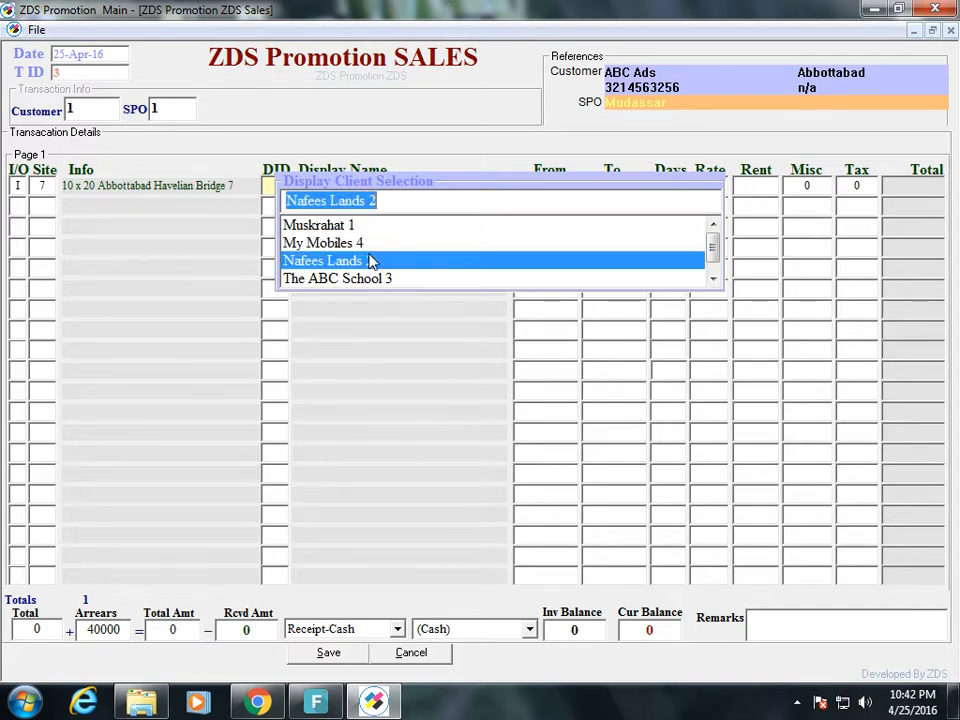
key(Down)
key(Down)
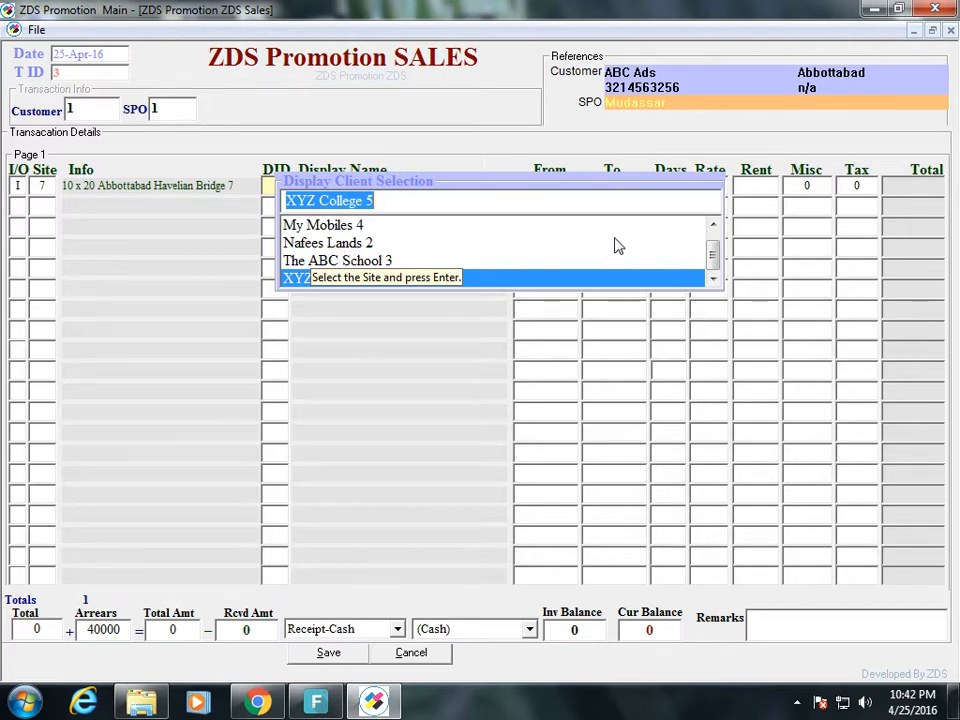
click(713, 228)
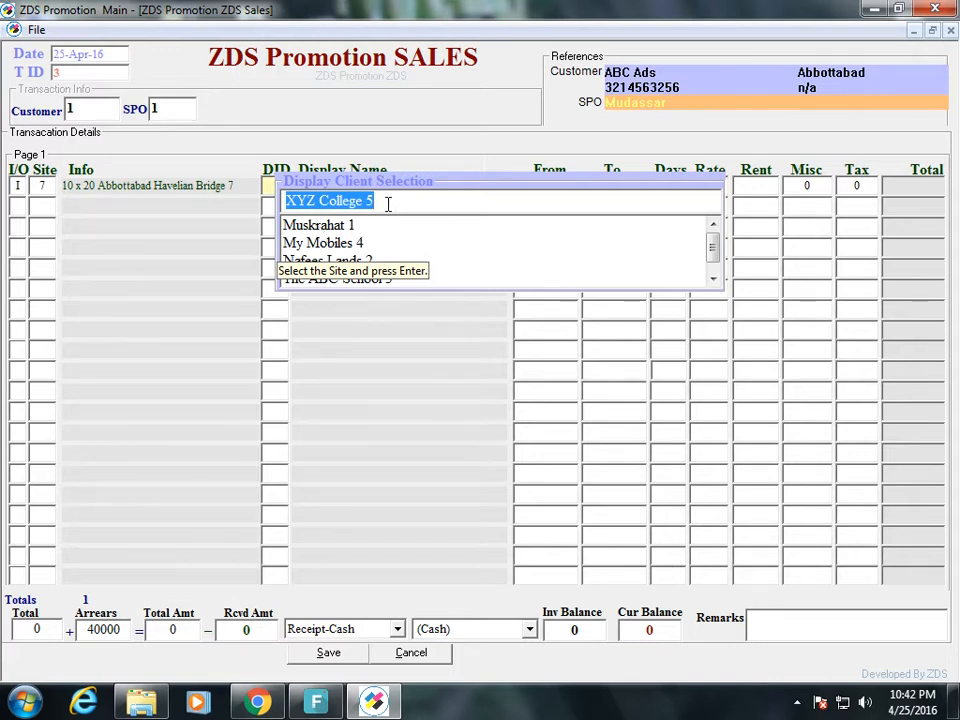
key(Escape)
key(Escape)
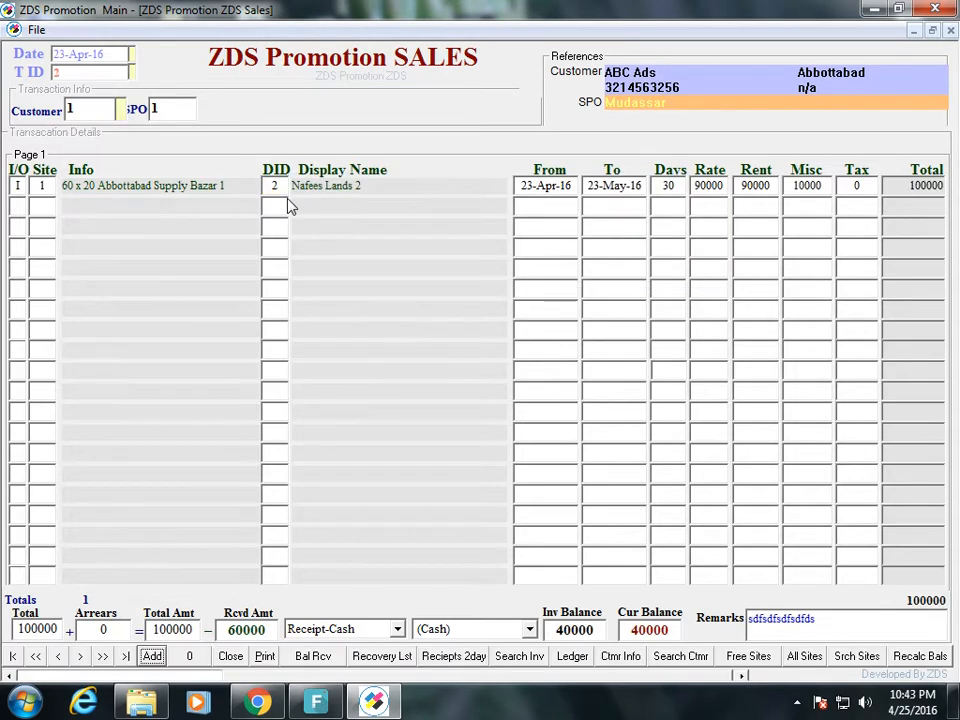
click(231, 658)
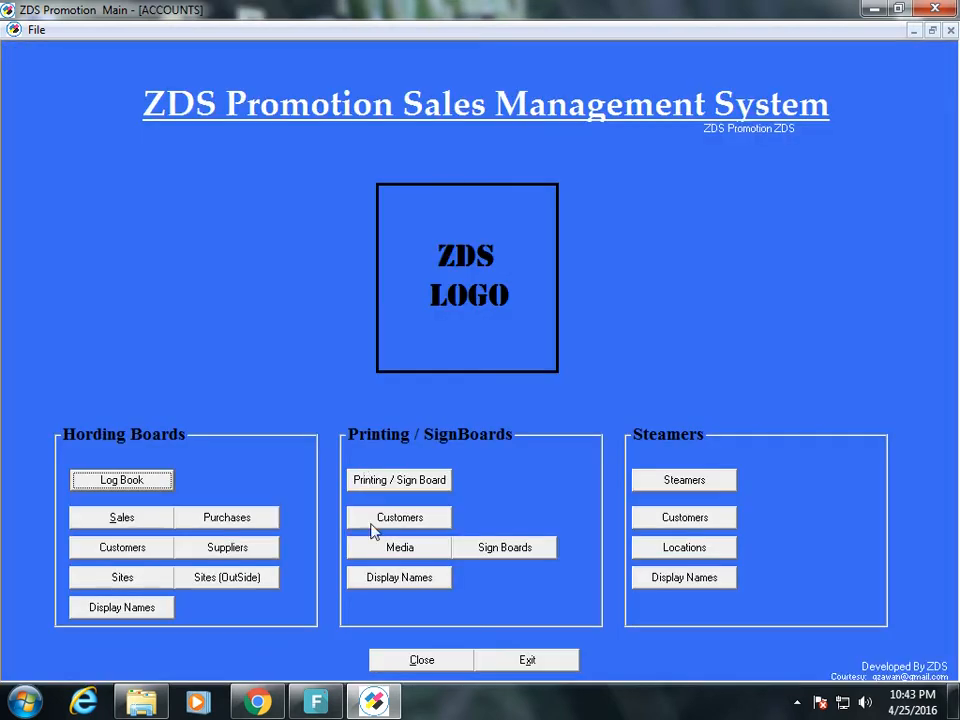
- Find the display name record matching "mus" in the Hording Boards display names registration
click(144, 612)
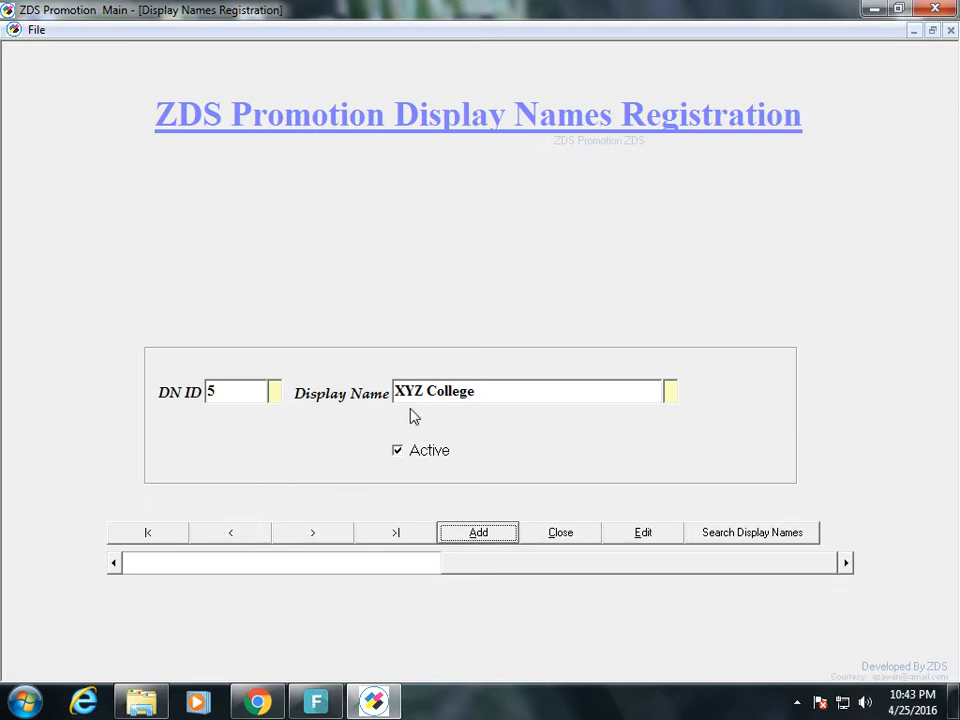
click(669, 390)
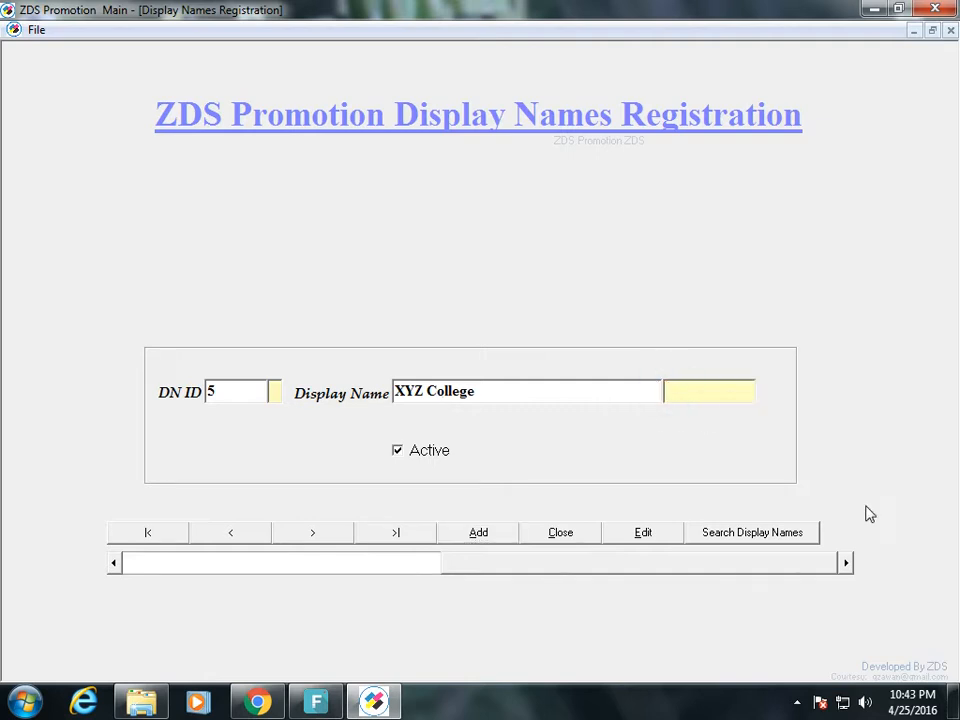
text(mus)
key(Return)
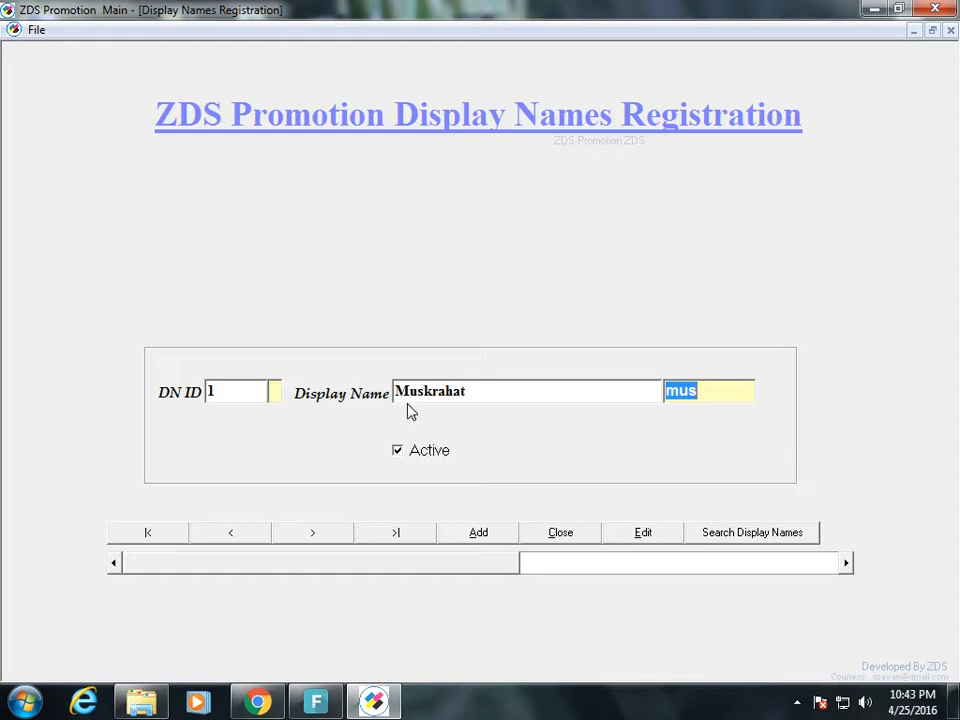
- Save the Muskrahat display name as inactive and close the registration form
click(643, 533)
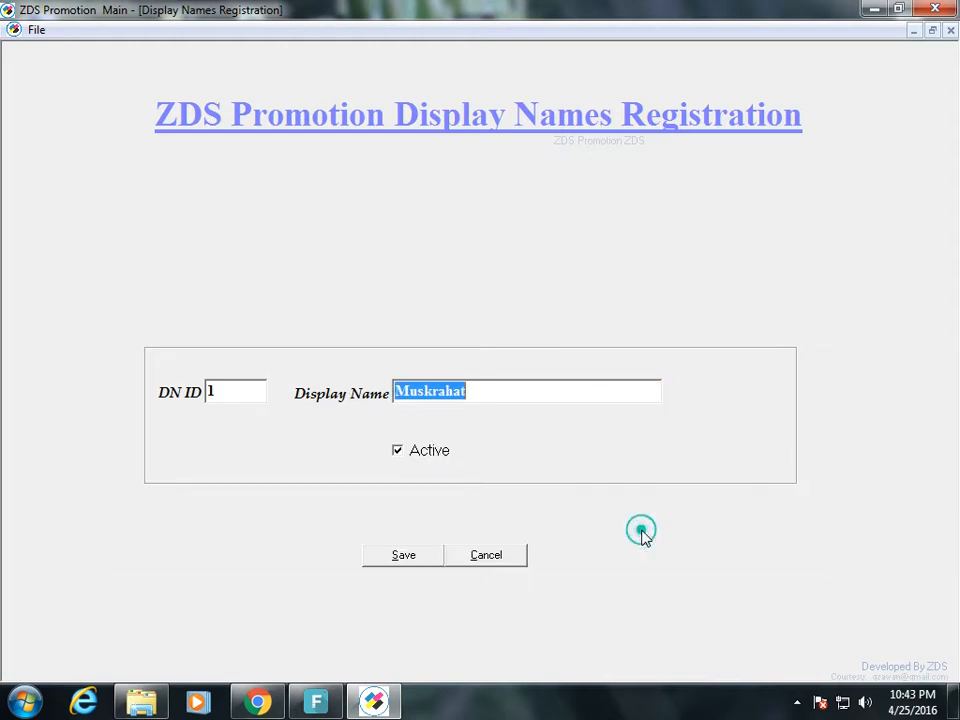
click(425, 455)
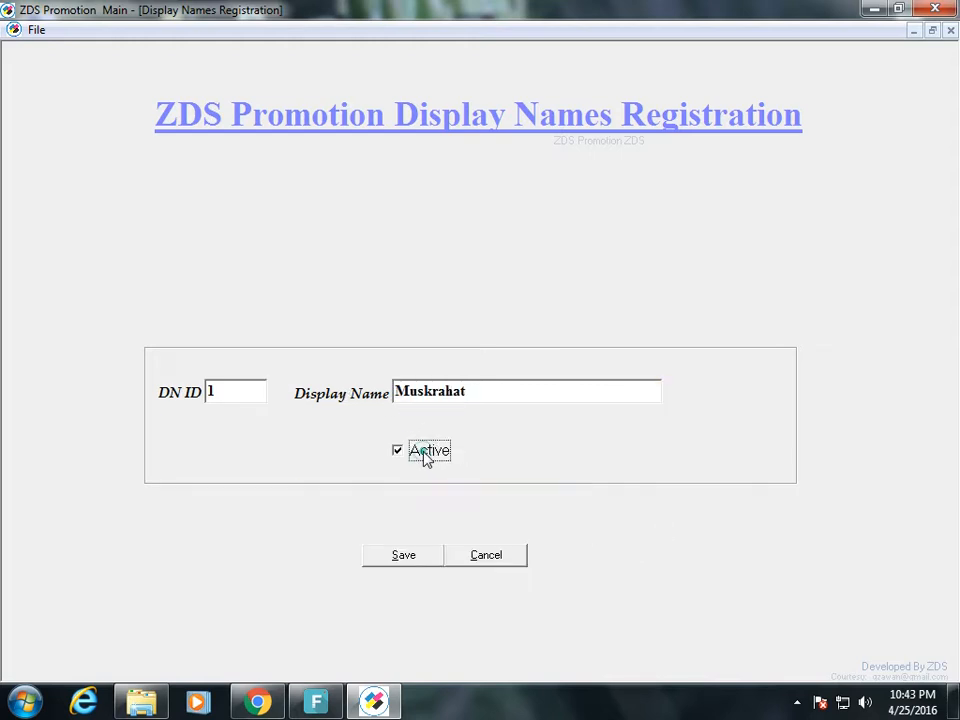
click(413, 561)
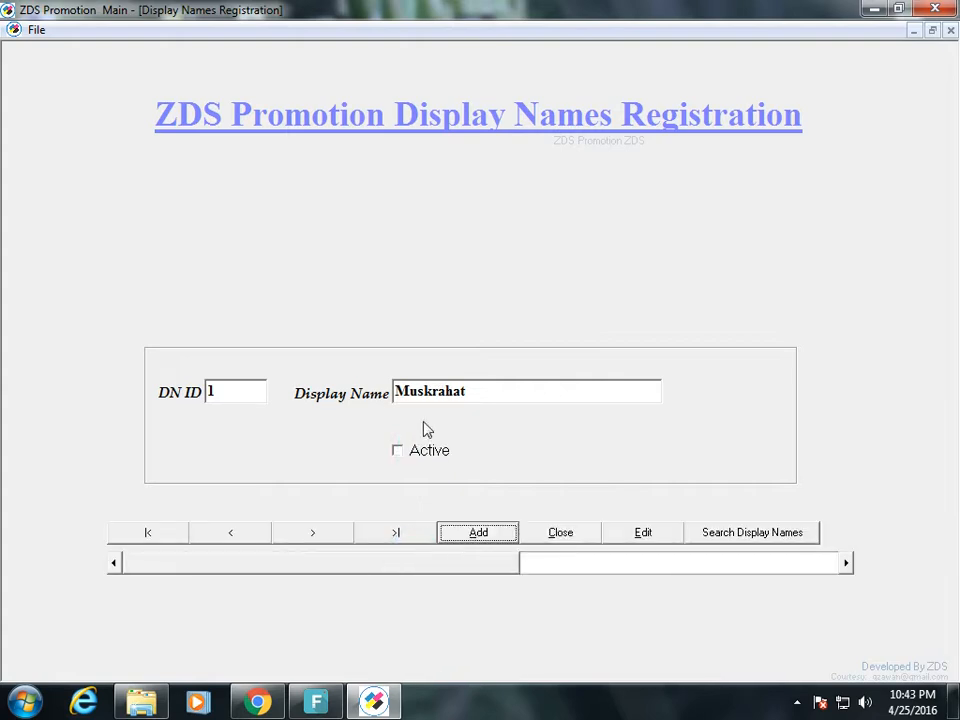
click(318, 534)
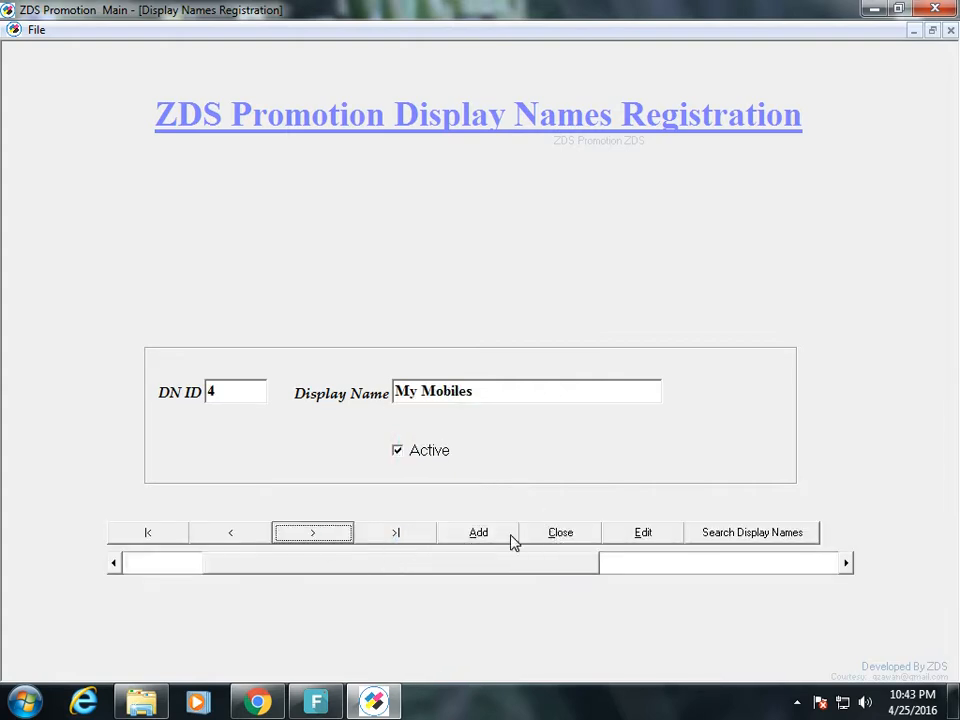
click(561, 535)
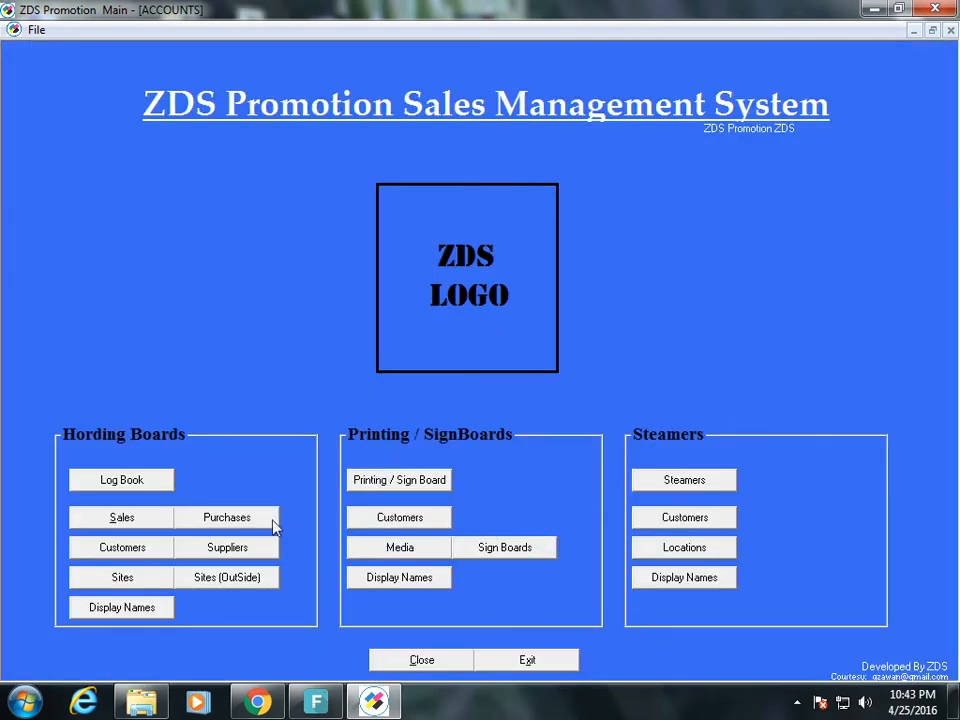
- Start a new Hording Boards sales transaction for customer AAA with SPO 1
click(129, 518)
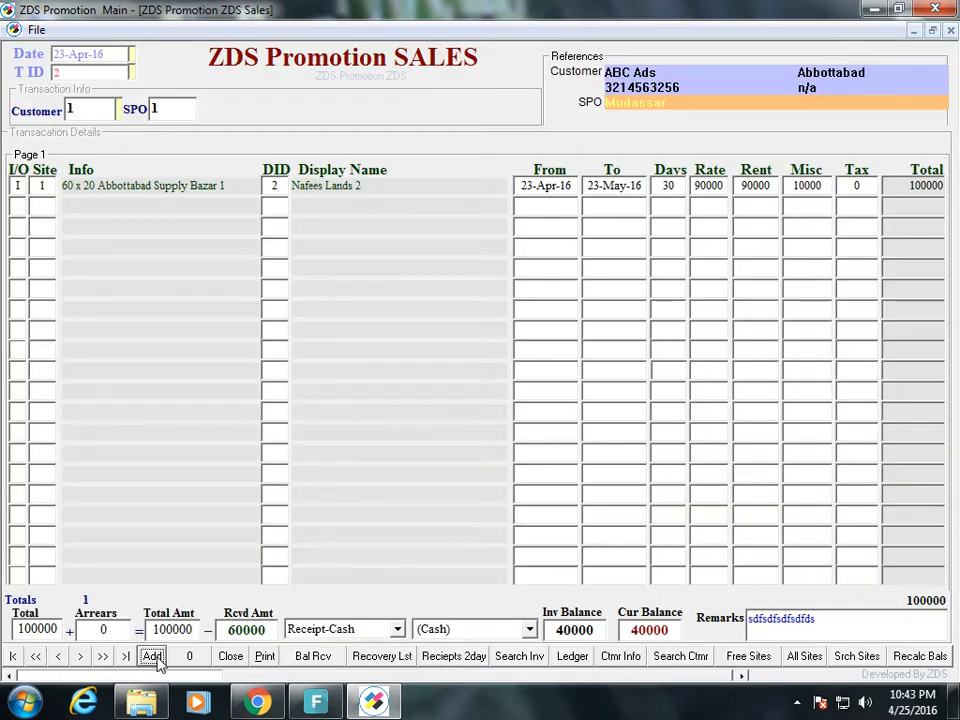
click(155, 661)
key(Return)
key(Down)
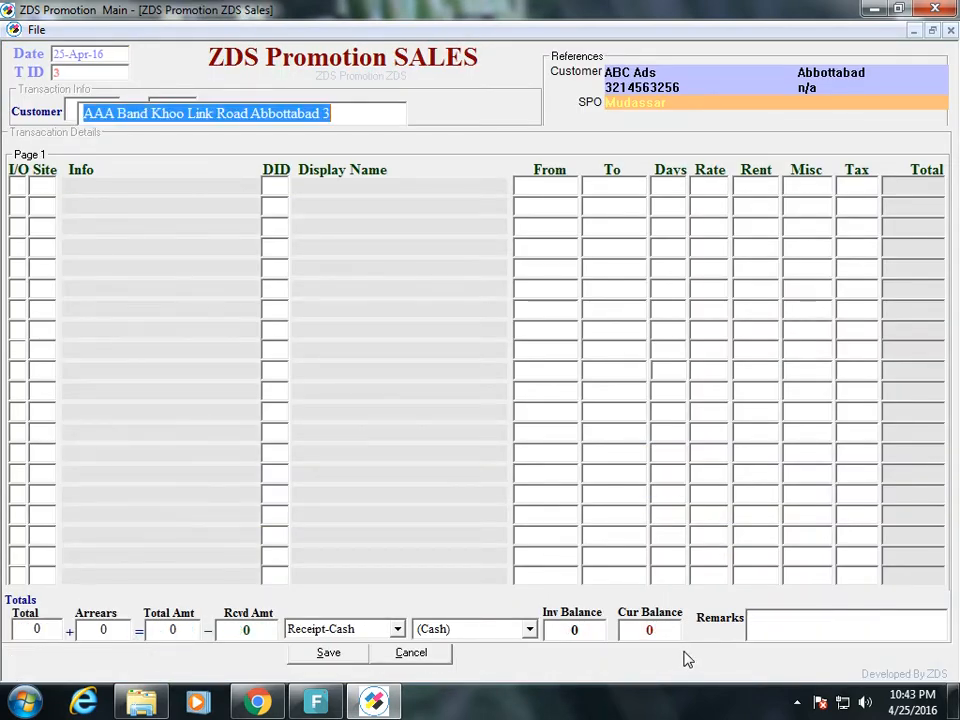
key(Return)
key(Return)
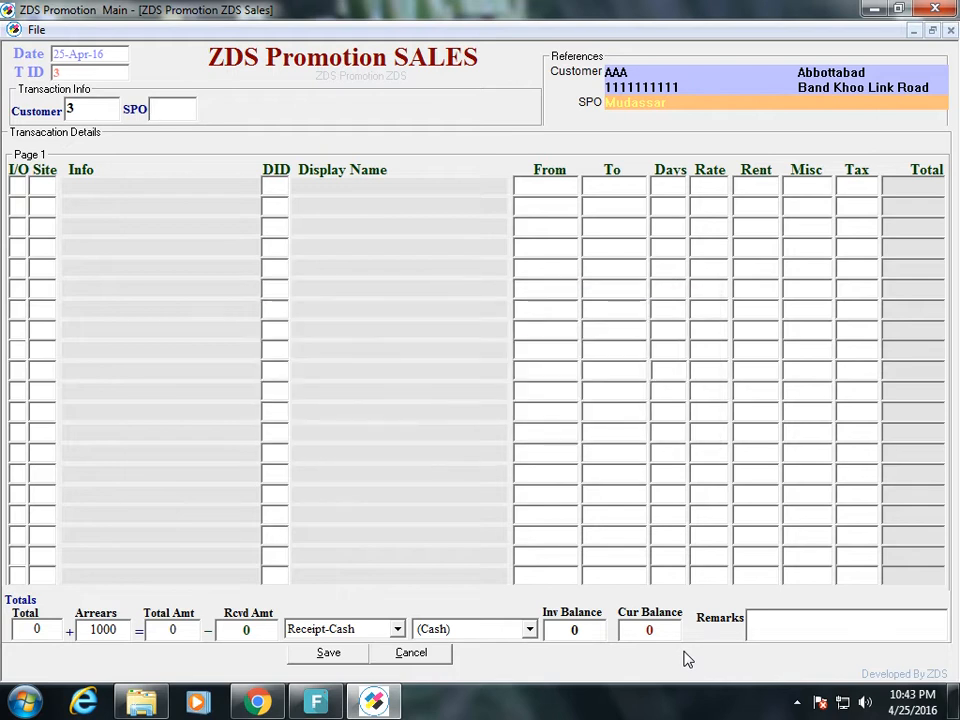
key(Down)
key(Return)
key(Return)
- Assign the site 60 x 20 Abbottabad Daewoo Stand 5 to the first row and open its display client selection
key(Return)
key(Down)
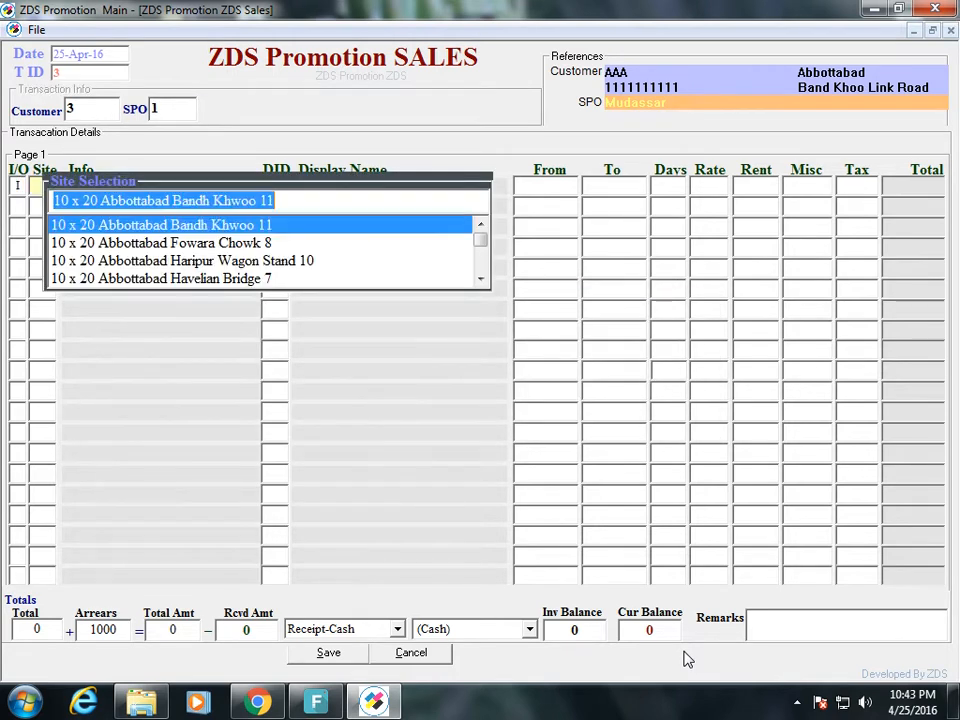
key(Down)
key(Down)
key(Down)
key(Down)
key(Down)
key(Down)
key(Down)
key(Down)
key(Down)
key(Down)
key(Return)
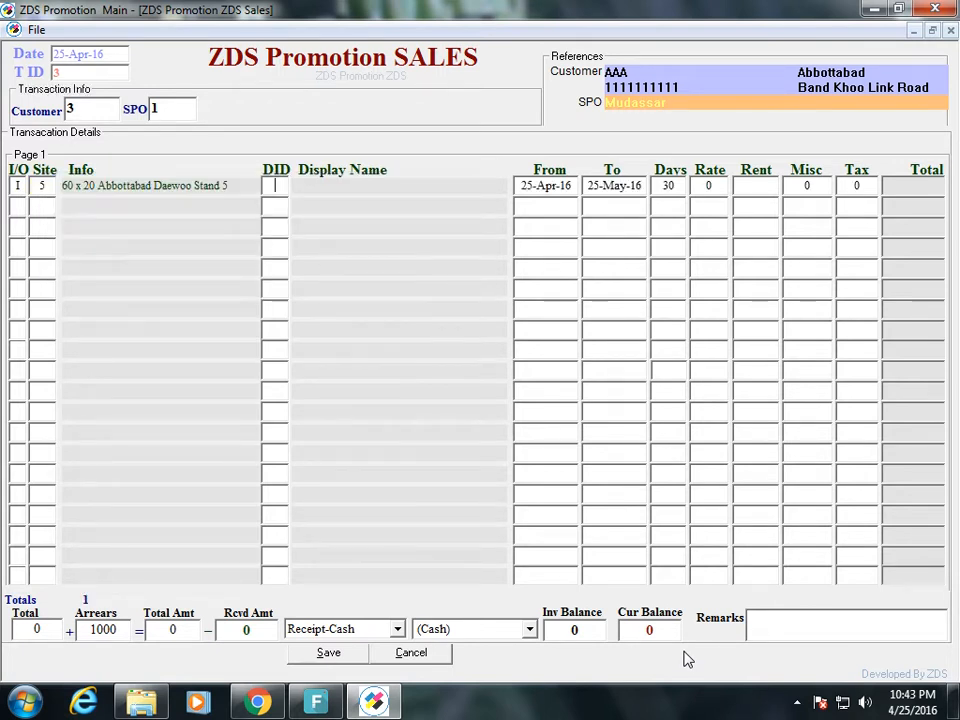
key(Return)
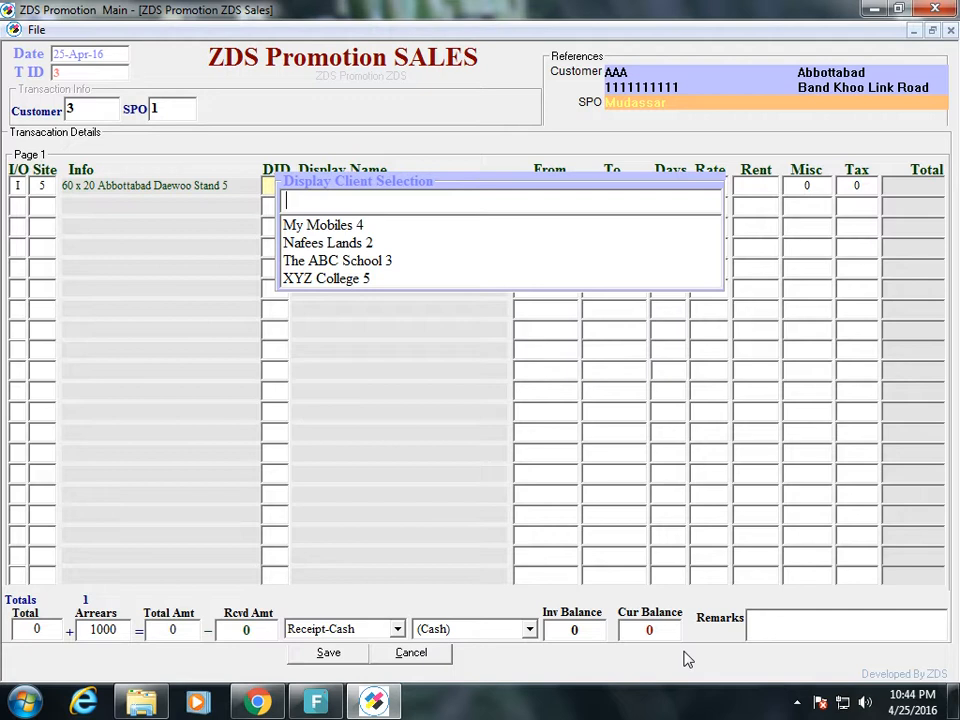
- Examine the names offered in the display client selection for the first row to check that Muskrahat is excluded
key(Down)
key(Down)
key(Down)
key(Down)
key(Up)
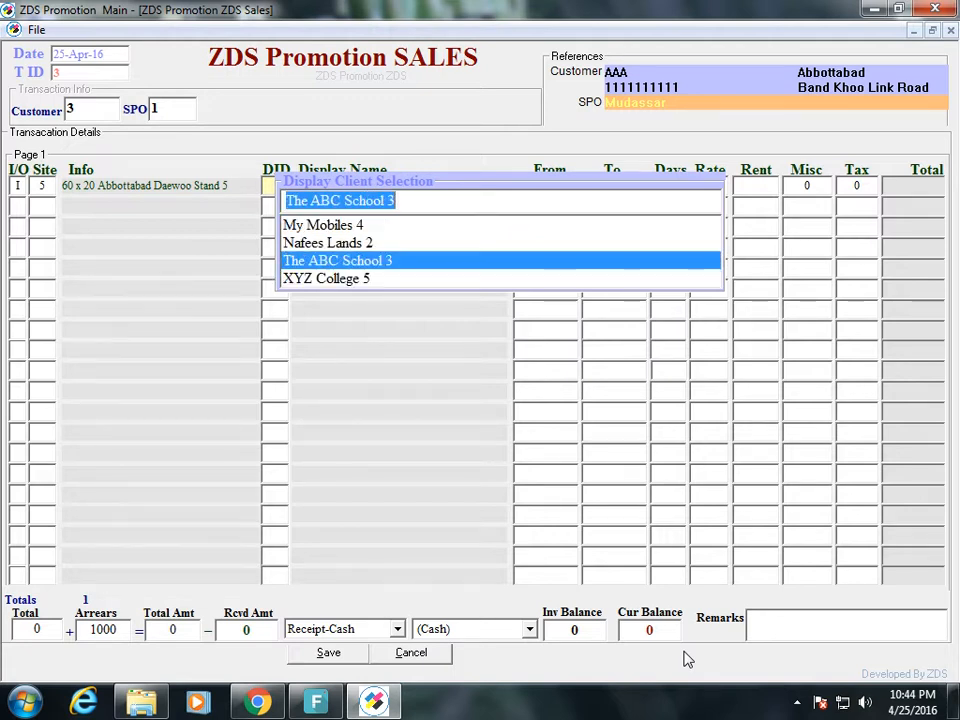
key(Up)
key(Up)
key(Down)
key(Down)
key(Down)
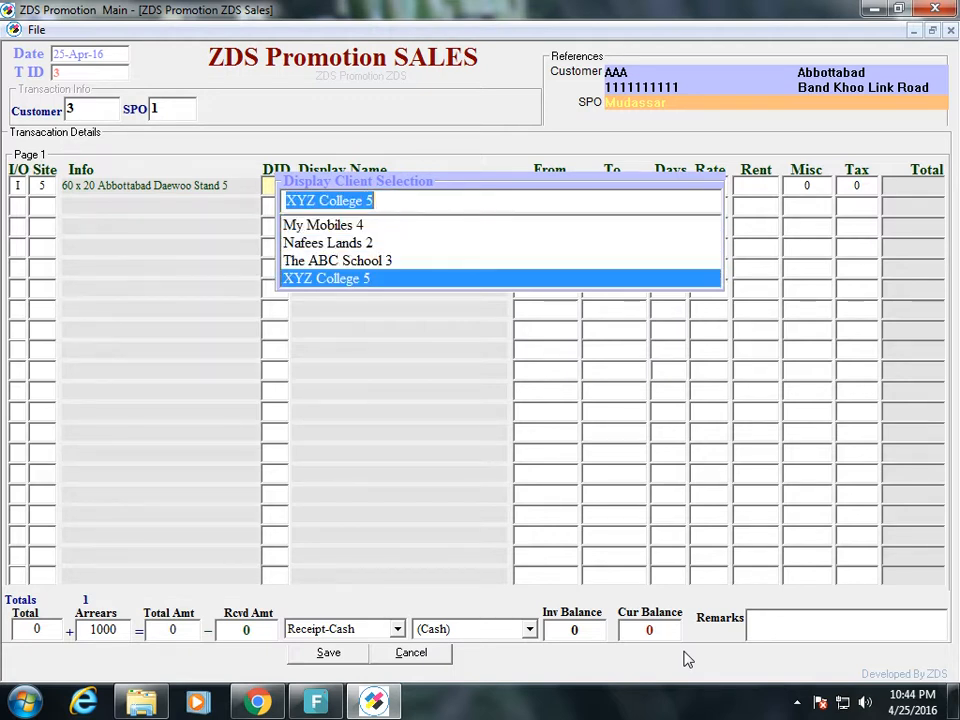
key(Up)
key(Up)
key(Up)
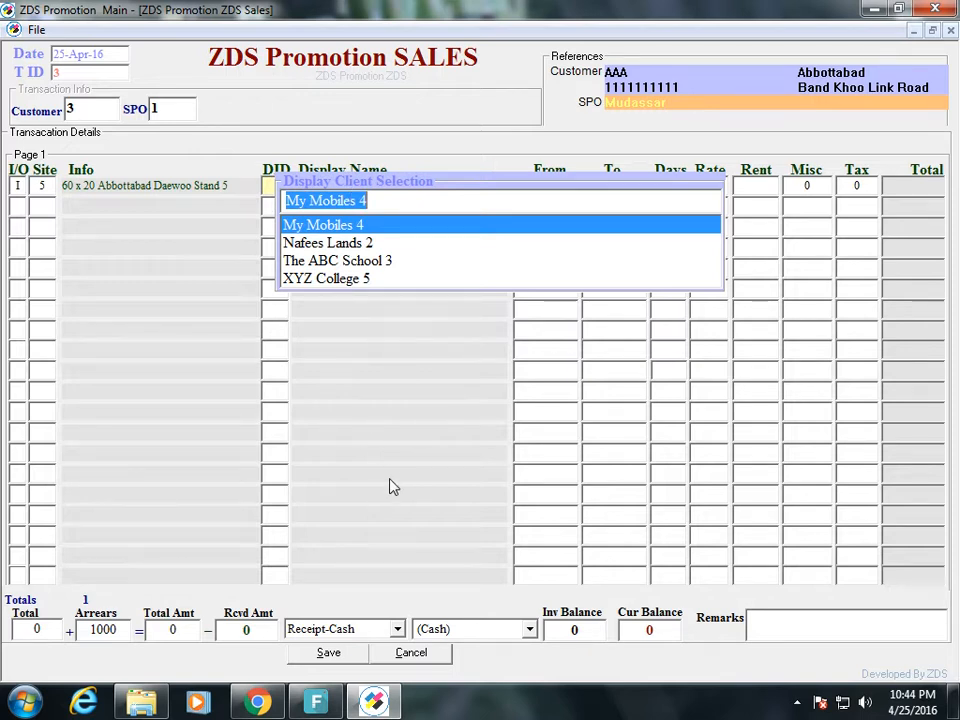
- Cancel the unfinished hoarding board sales transaction and close the sales form
key(Escape)
key(Escape)
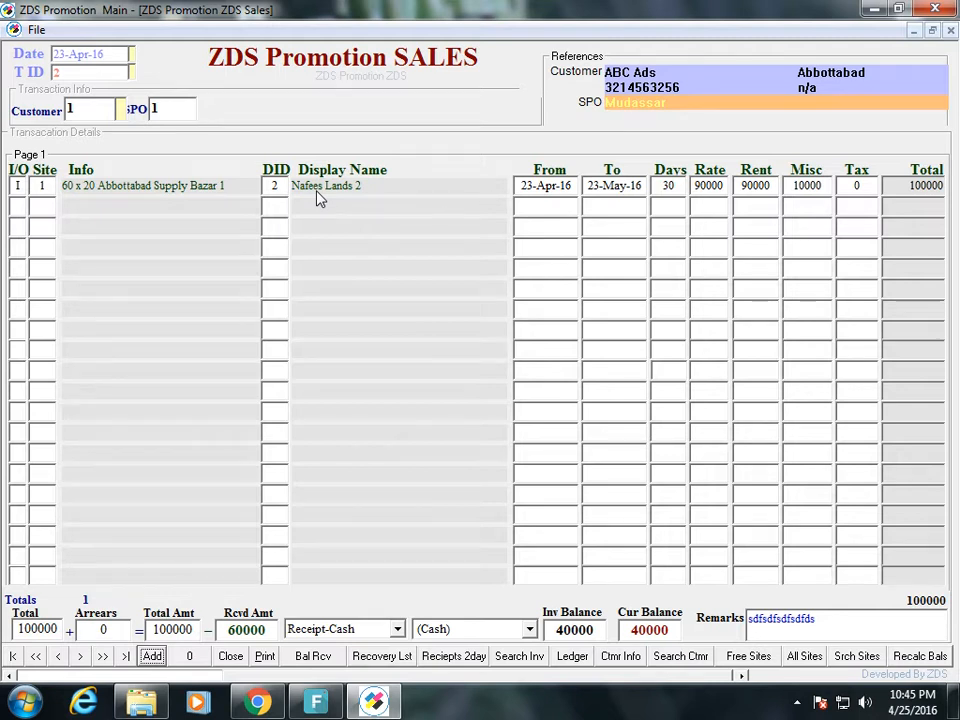
click(230, 657)
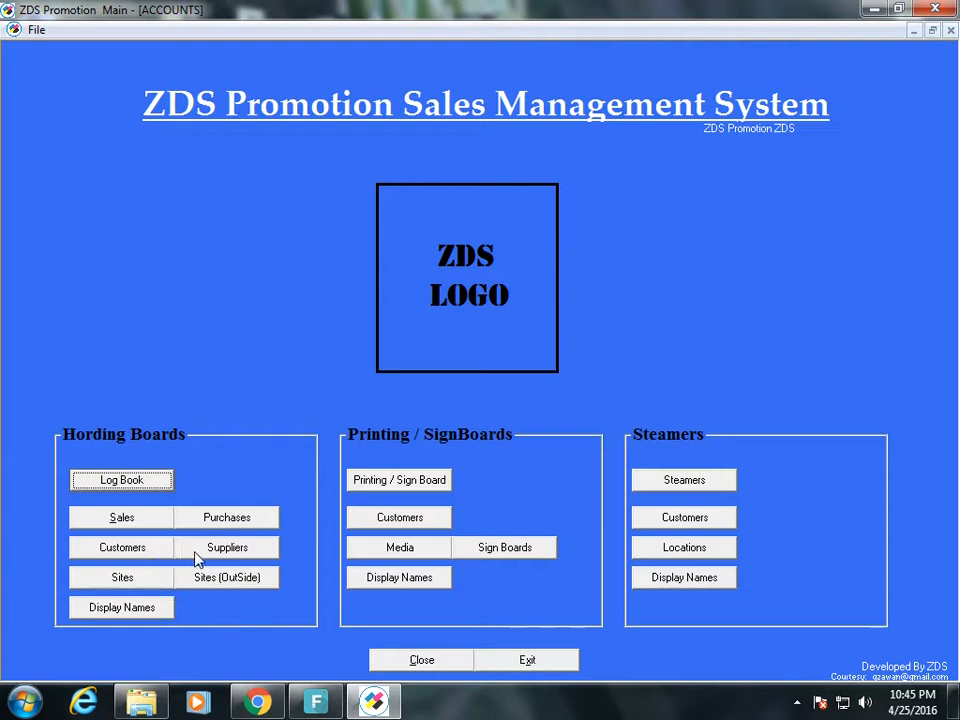
- Start a new Printing / Sign Board transaction for the customer ABC School in Clifton, Karachi
click(404, 484)
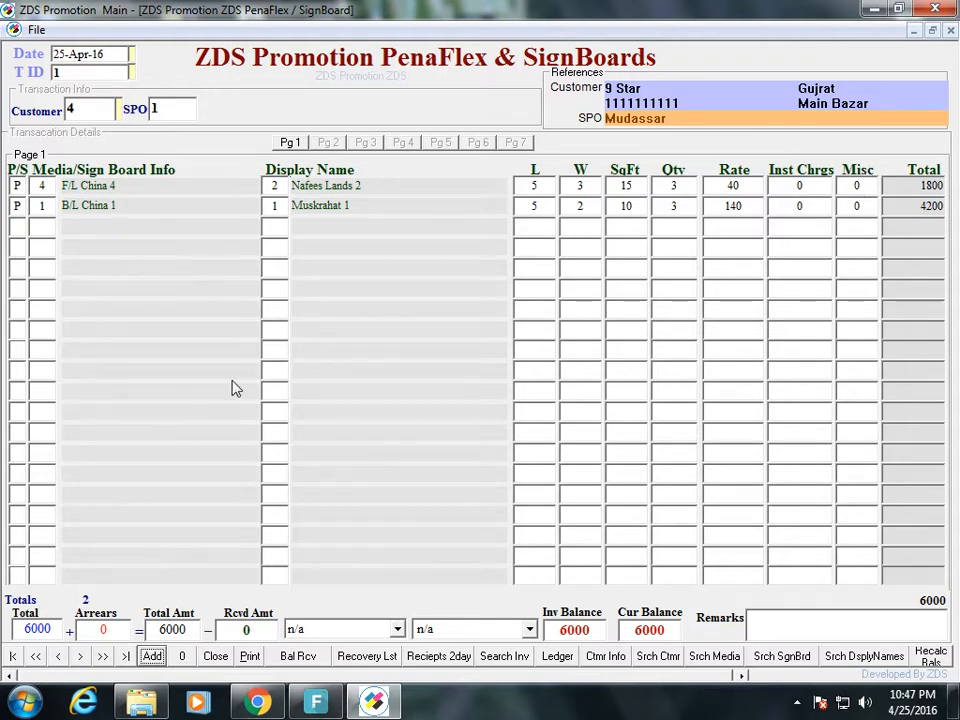
click(152, 657)
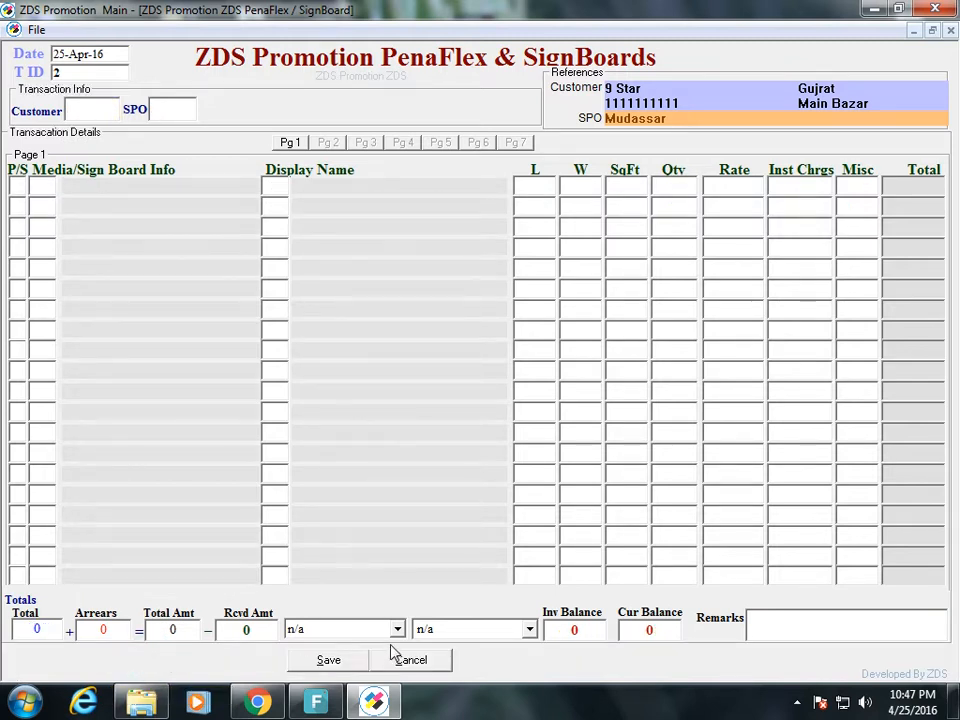
key(Tab)
key(Down)
key(Down)
key(Down)
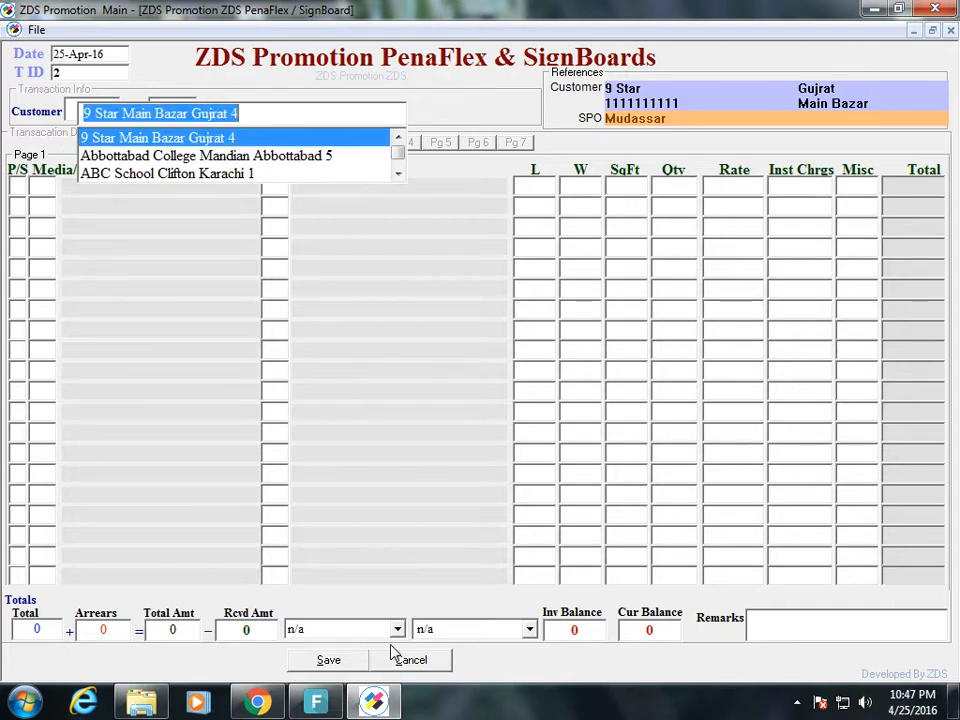
key(Down)
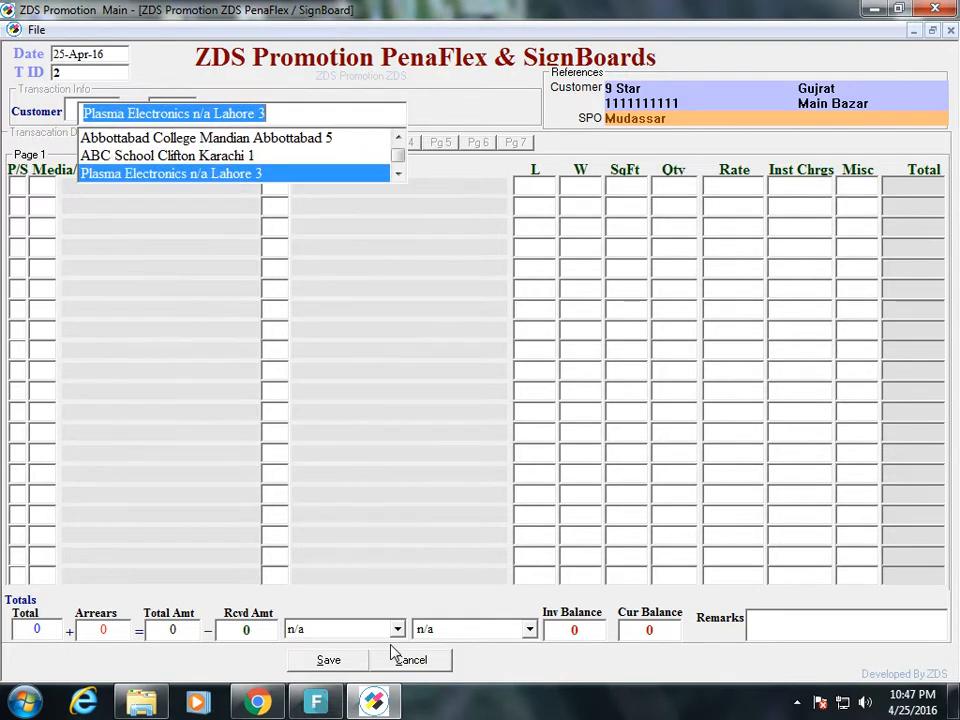
key(Up)
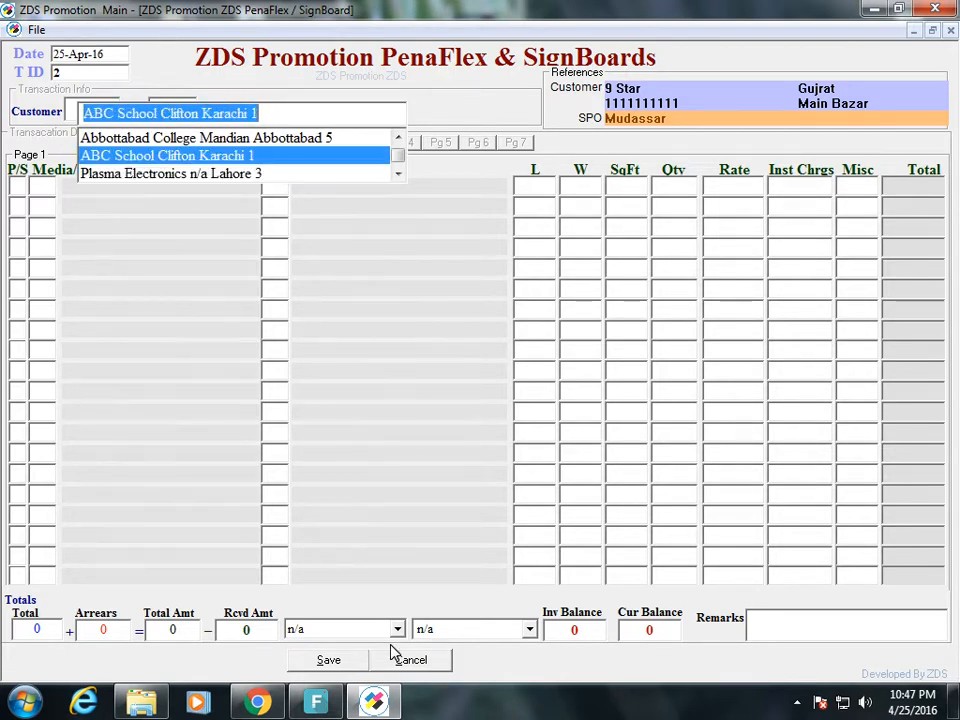
key(Down)
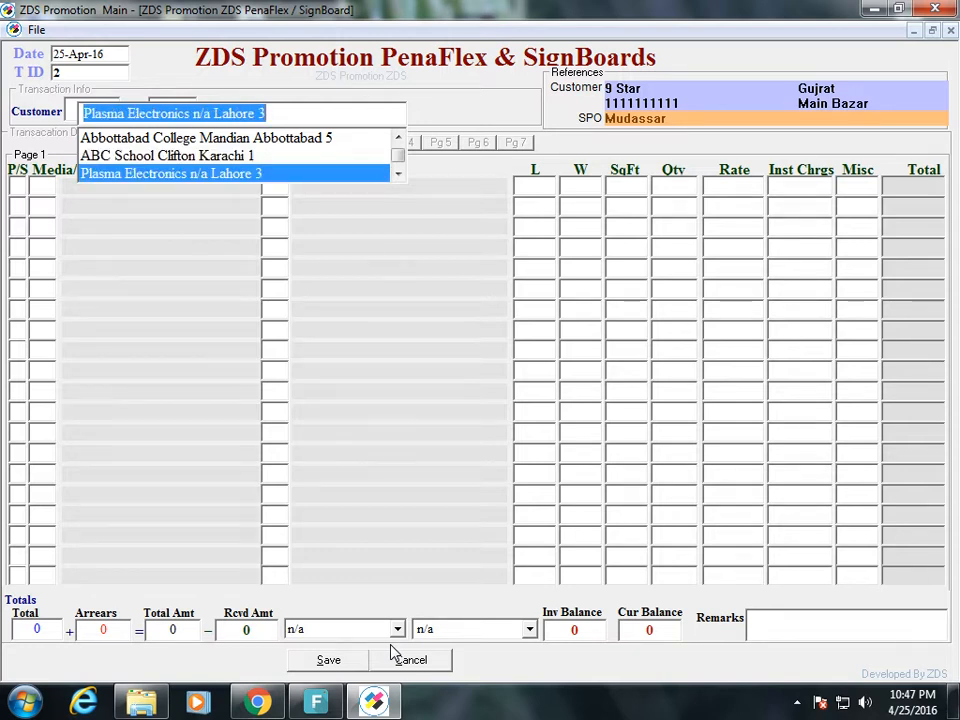
key(Up)
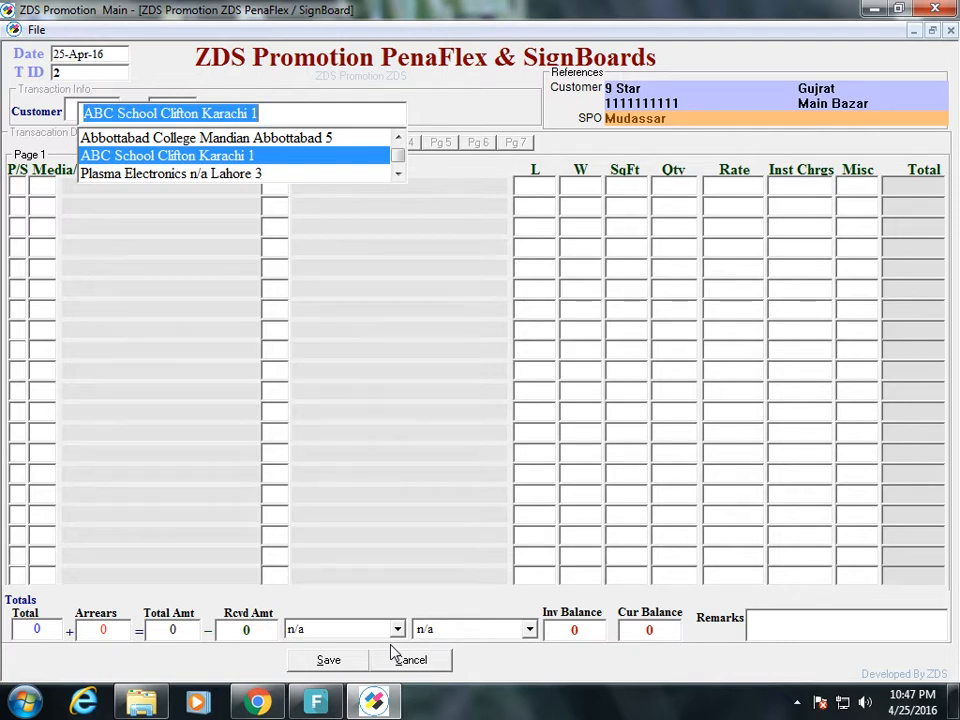
key(Return)
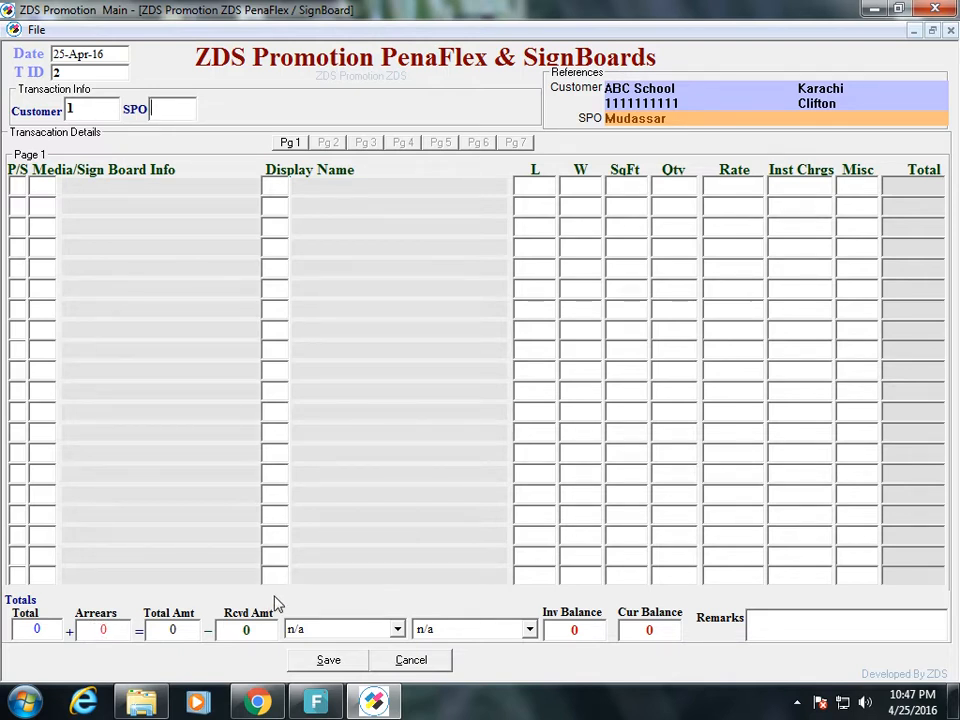
- Assign SPO 1 to the new sign board transaction
key(Down)
key(Down)
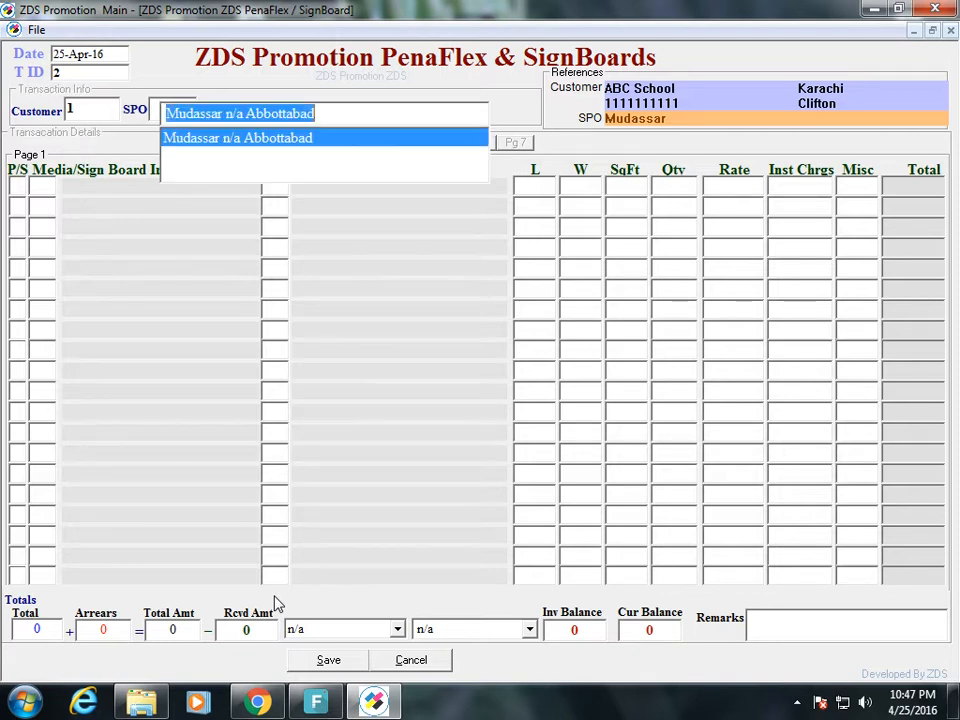
key(Return)
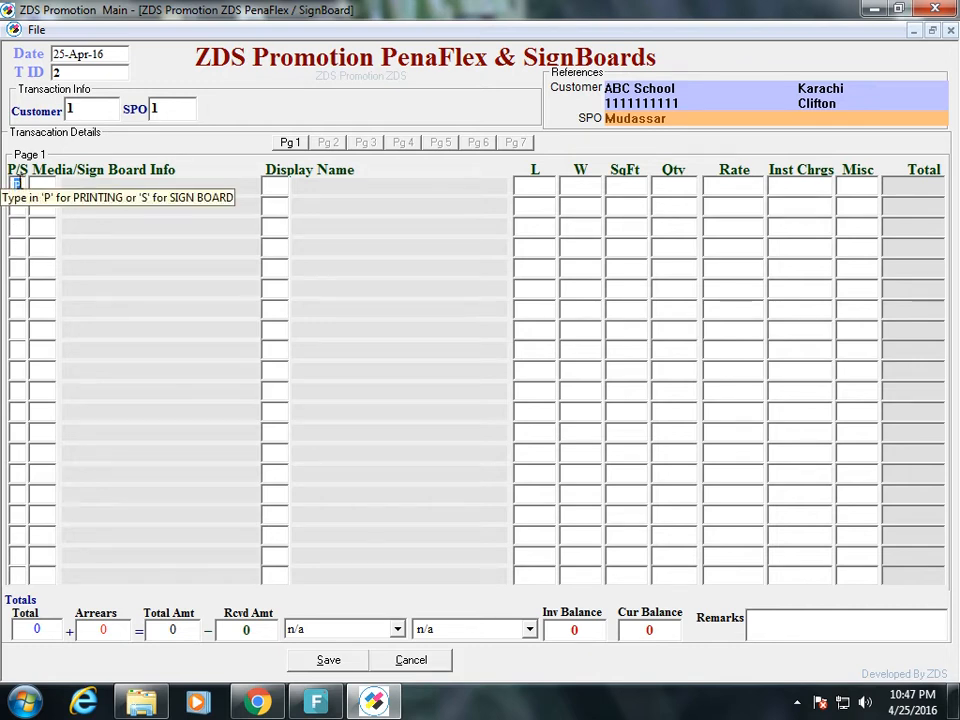
- Set the first row's type to printing (P) with the media One Vision 9
text(P)
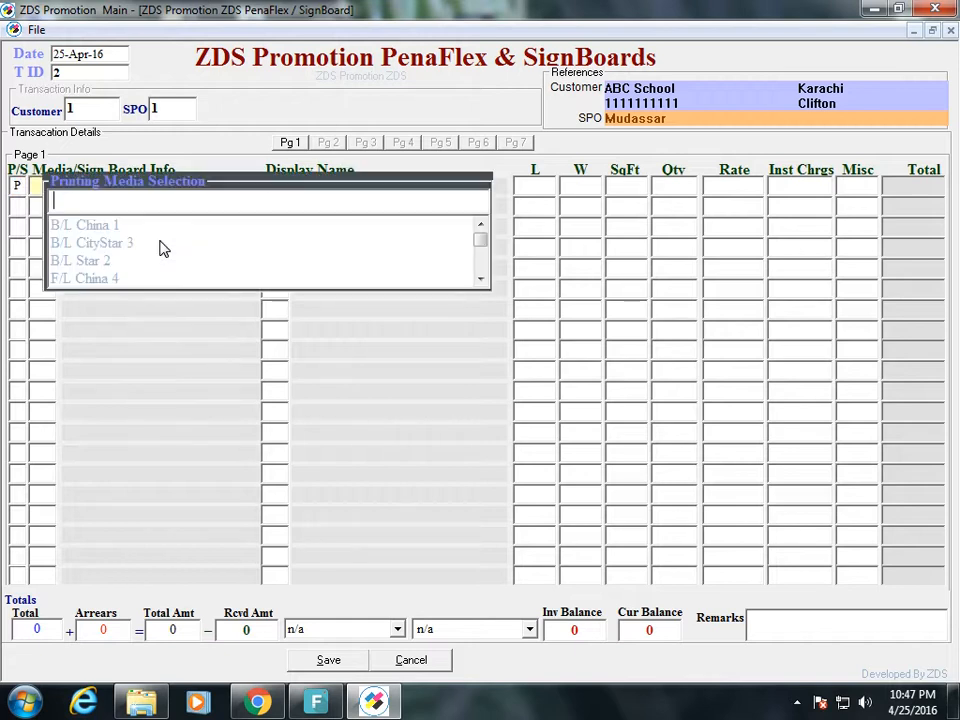
key(Down)
key(Down)
key(Down)
key(Down)
key(Down)
key(Down)
key(Down)
key(Down)
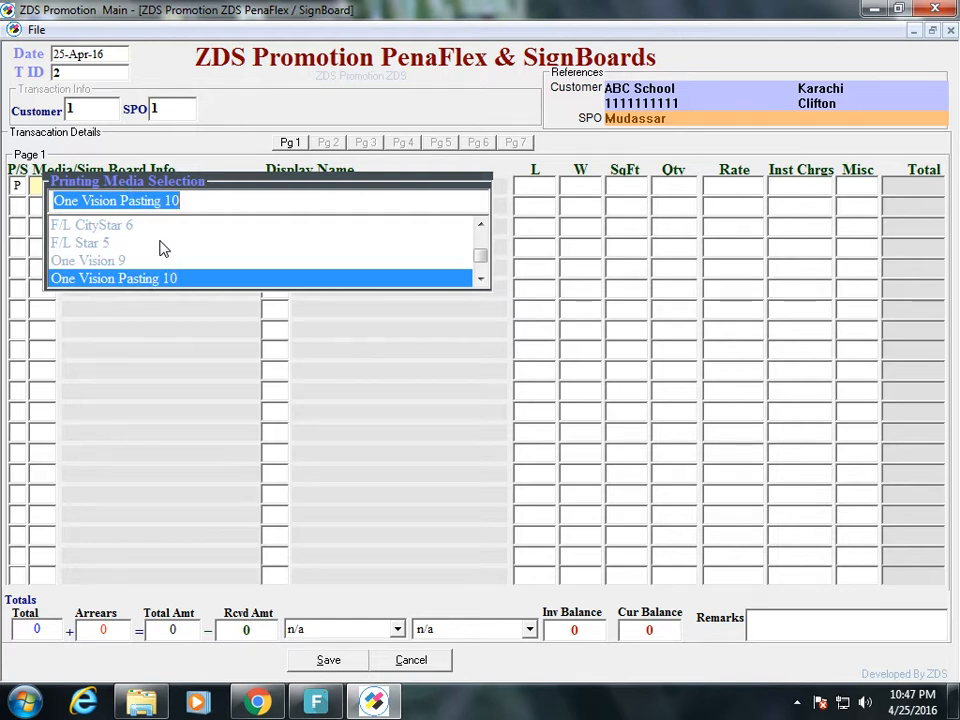
key(Up)
key(Up)
key(Up)
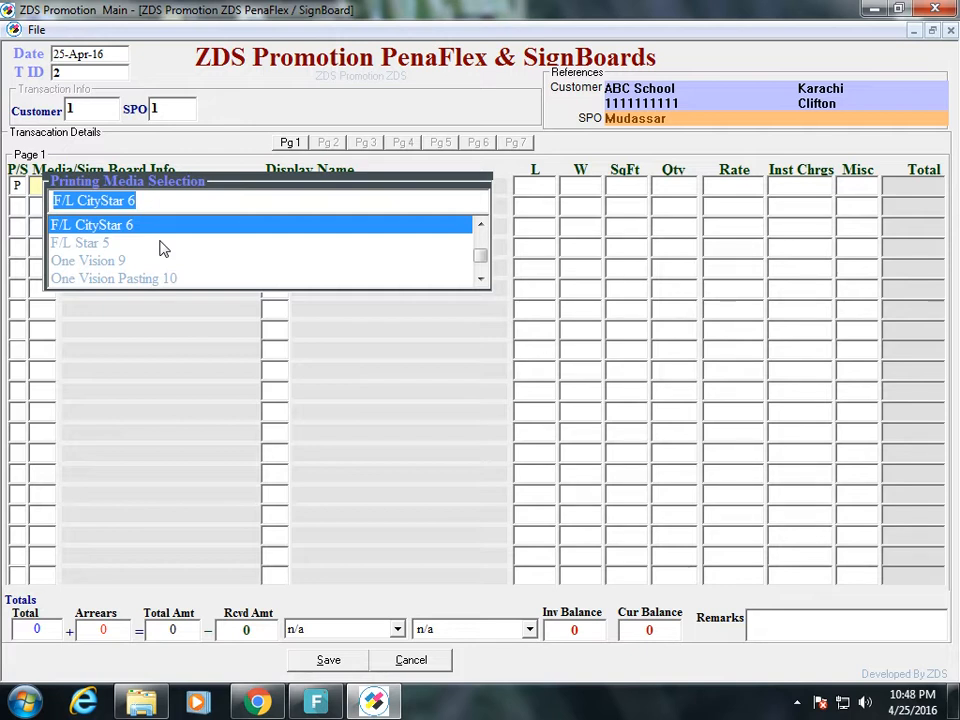
key(Down)
key(Down)
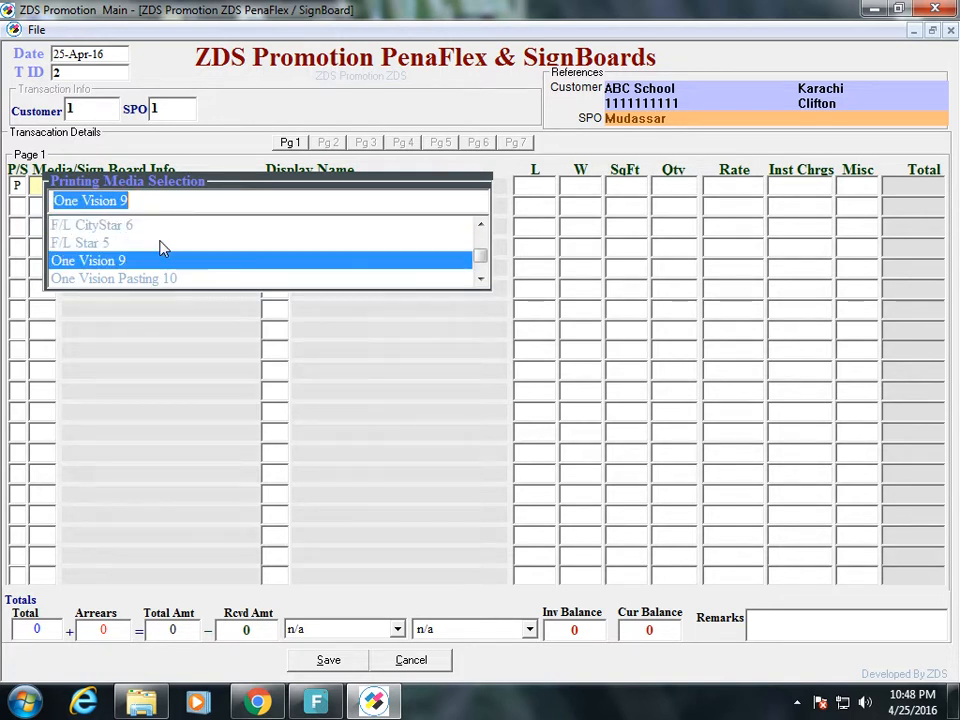
key(Return)
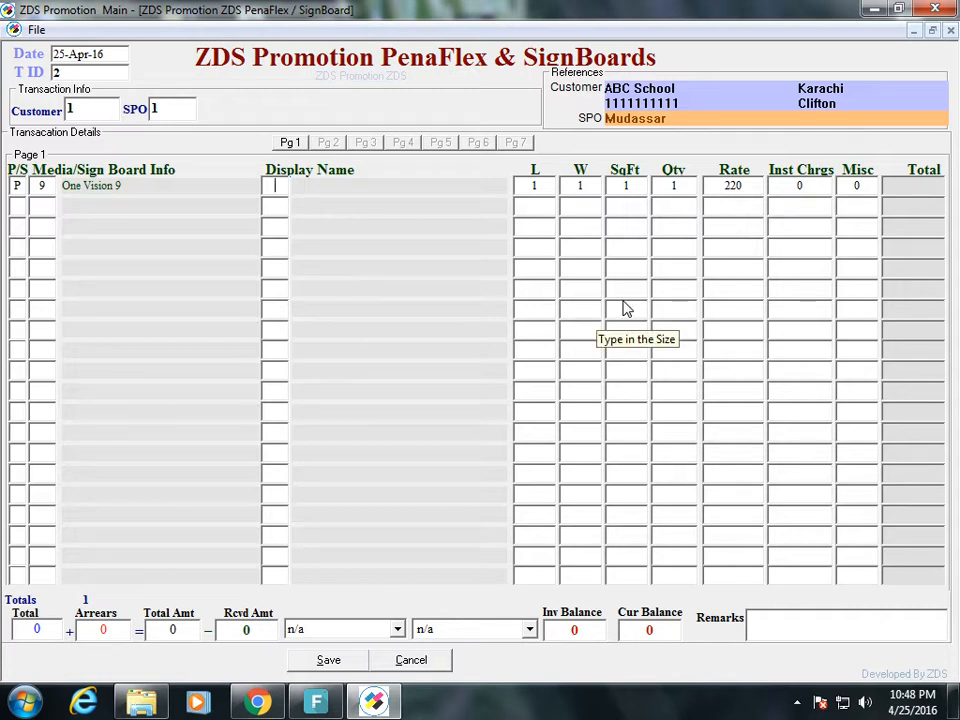
- Examine the display clients offered for the One Vision row and dismiss the selection list
key(Return)
key(Down)
key(Down)
key(Down)
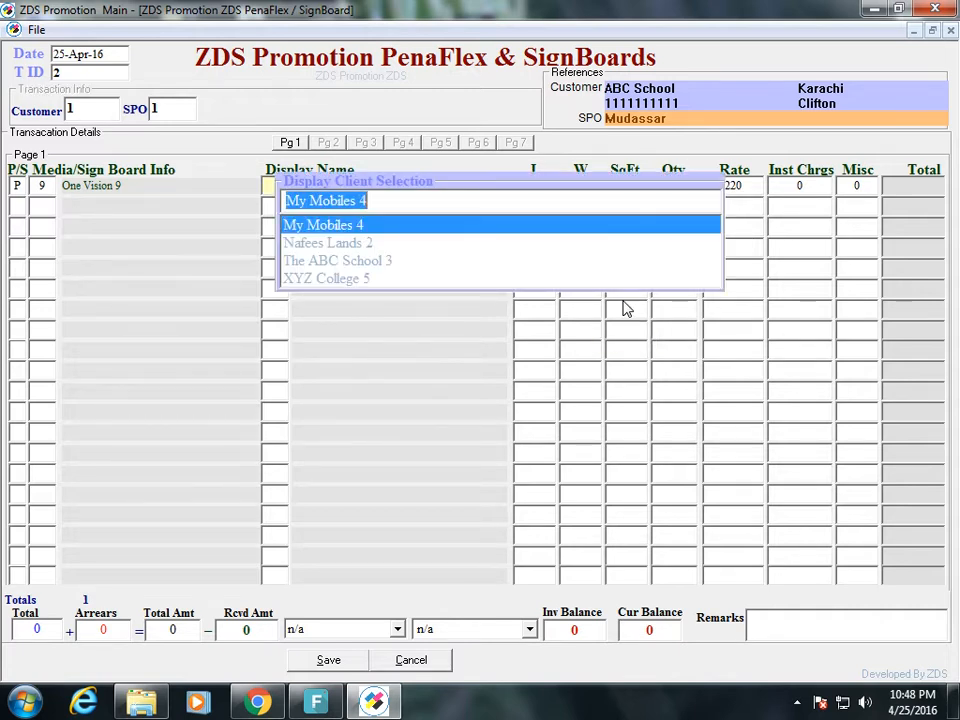
key(Down)
key(Up)
key(Up)
key(Up)
key(Escape)
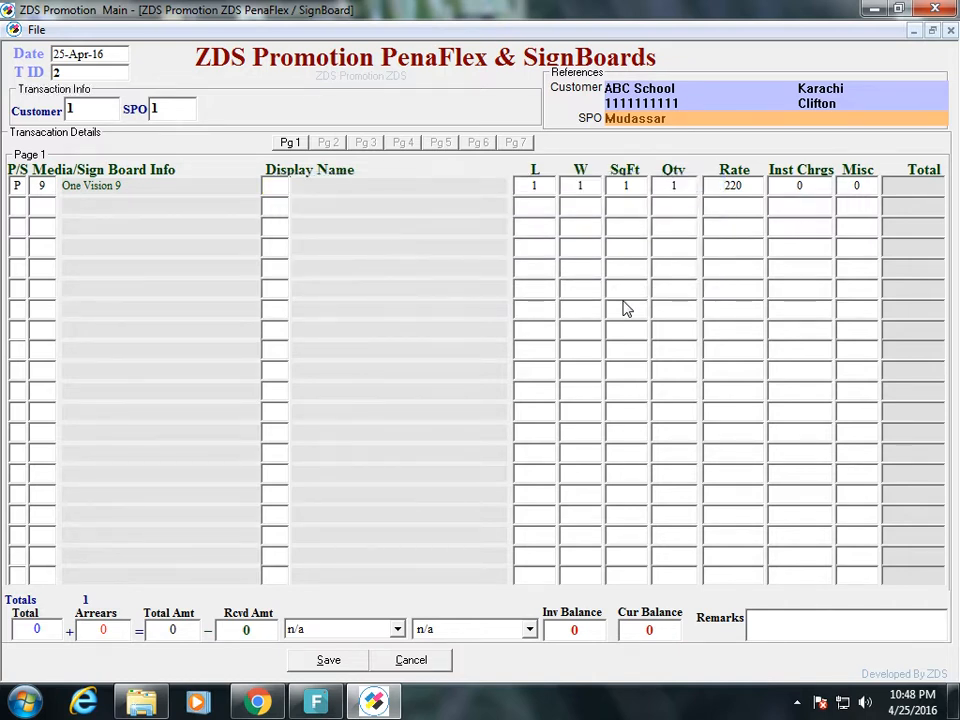
- Add a new display name My Happy Lands and assign it to the first row
key(F2)
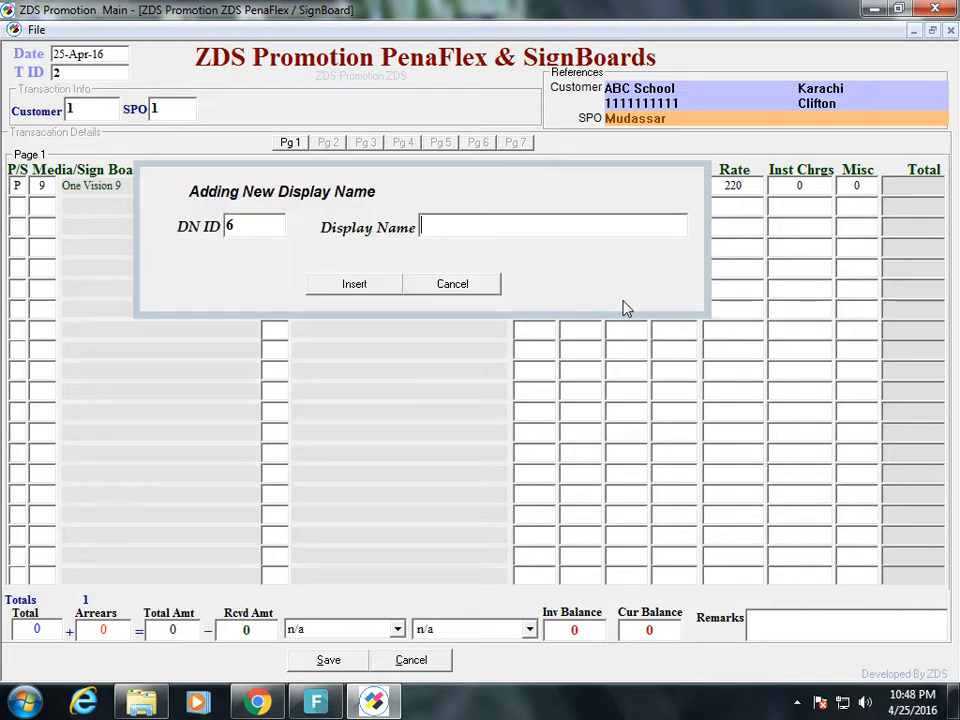
text(My Happy Lands)
key(Tab)
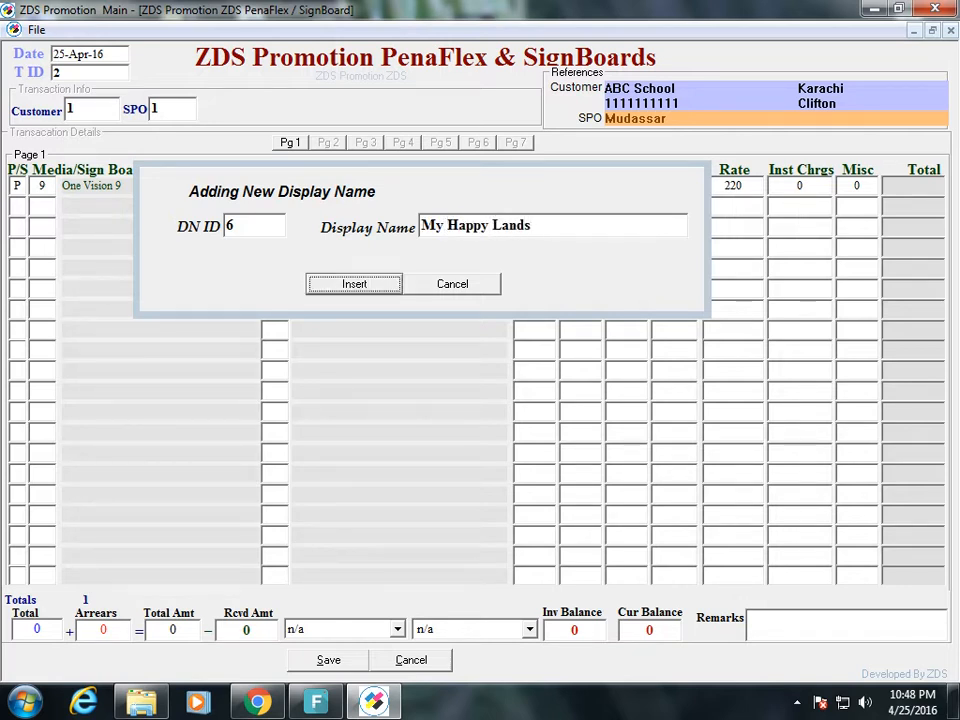
key(Return)
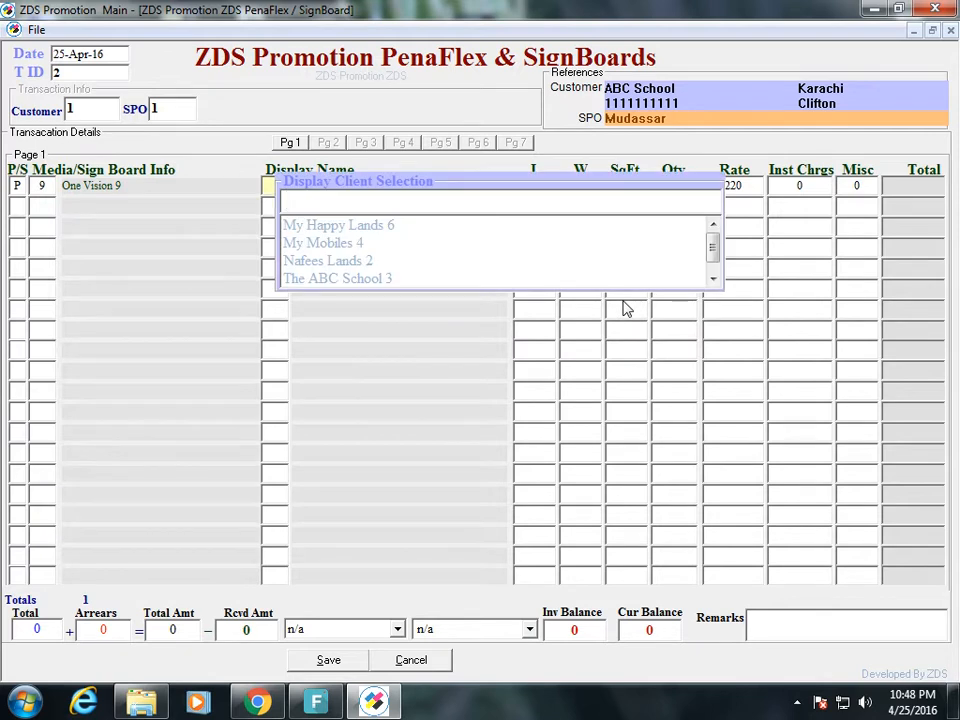
text(m)
key(Down)
key(Return)
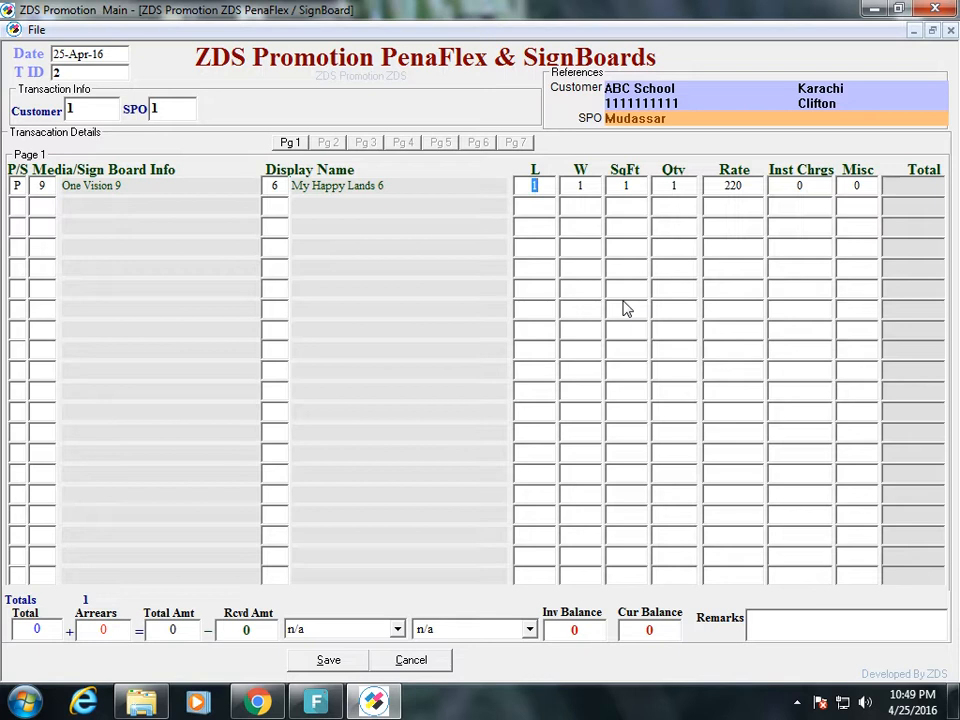
- Set the first row's length to 20, width to 12 and quantity to 3
text(20)
key(Tab)
text(20)
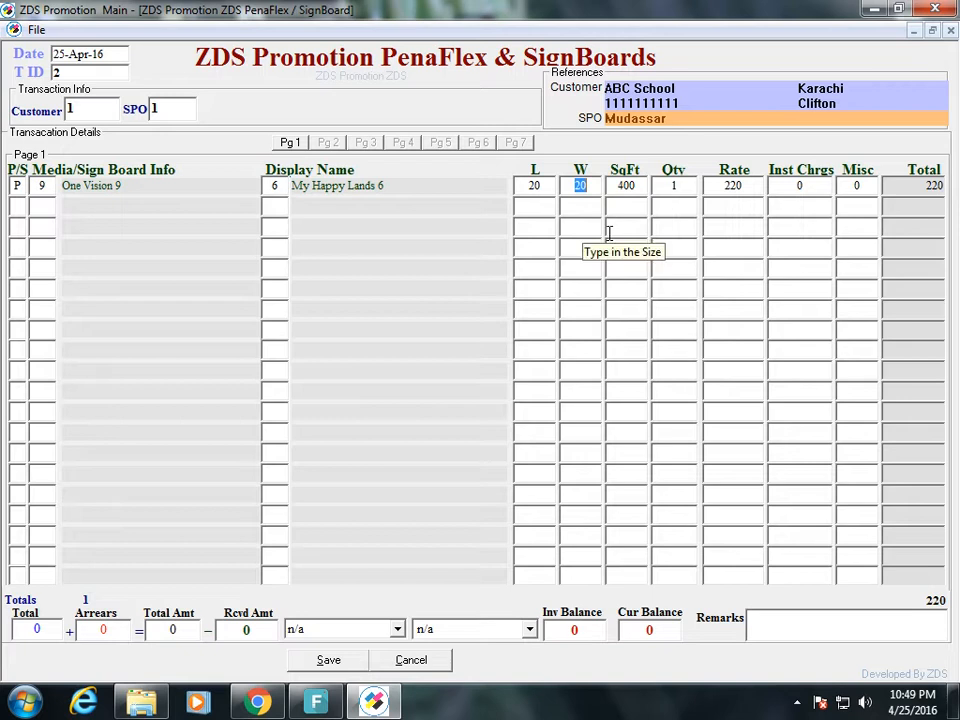
text(12)
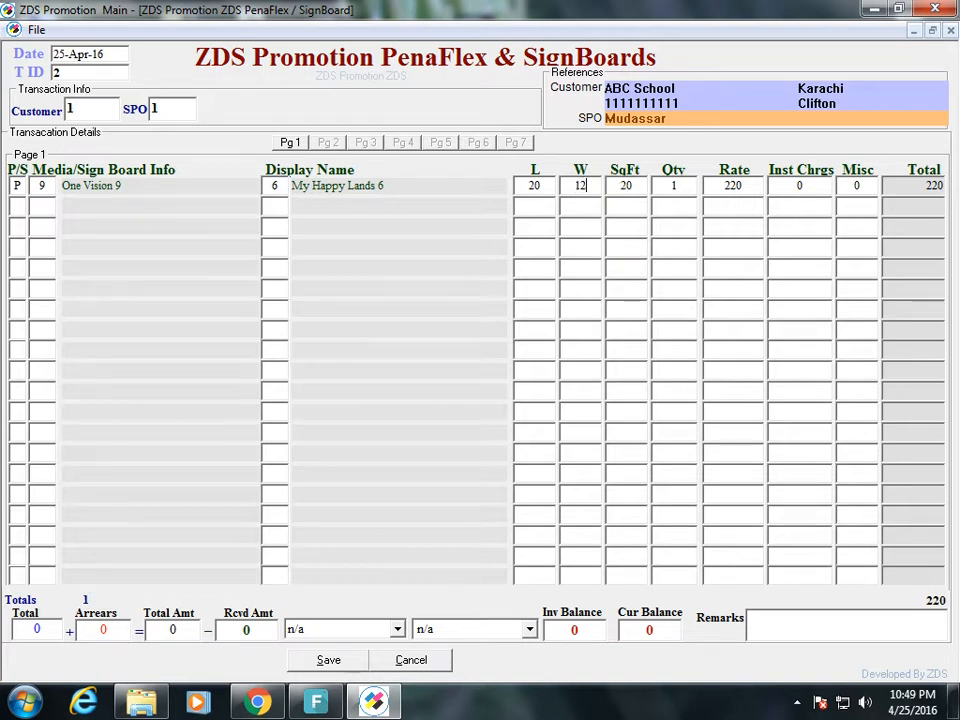
key(Tab)
key(Tab)
text(3)
key(Tab)
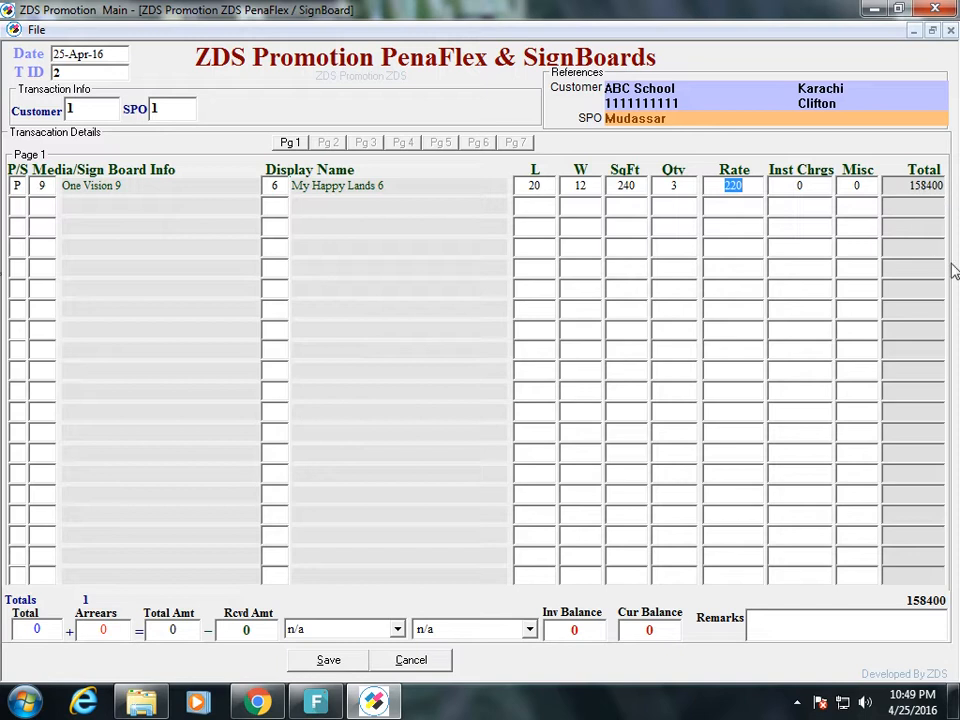
- Set the first row's rate to 80 and its installation charges to 5
key(Tab)
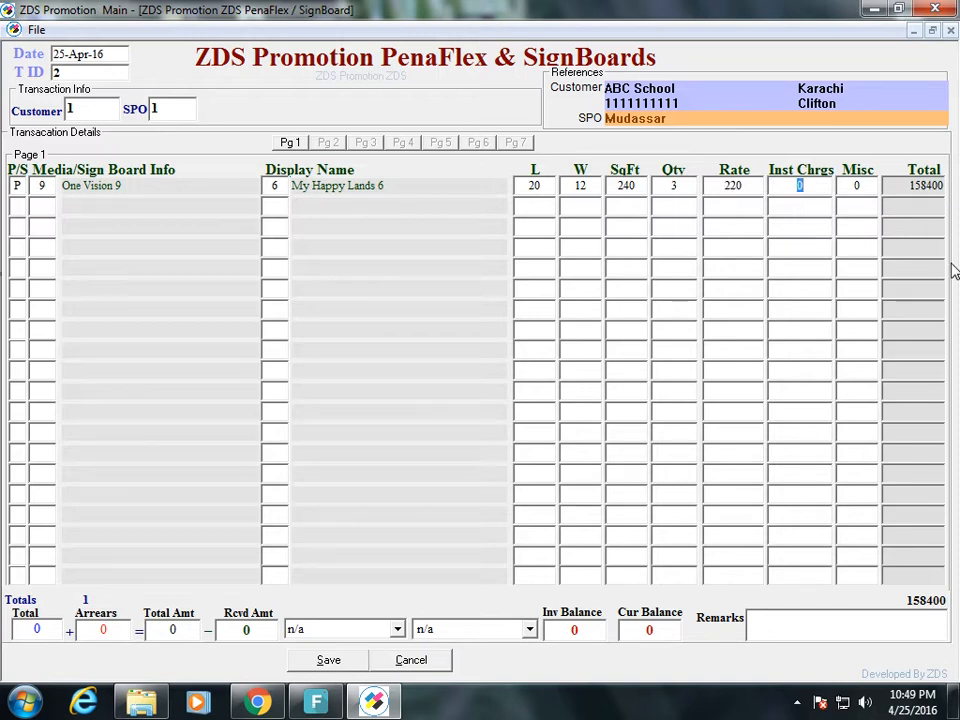
click(731, 186)
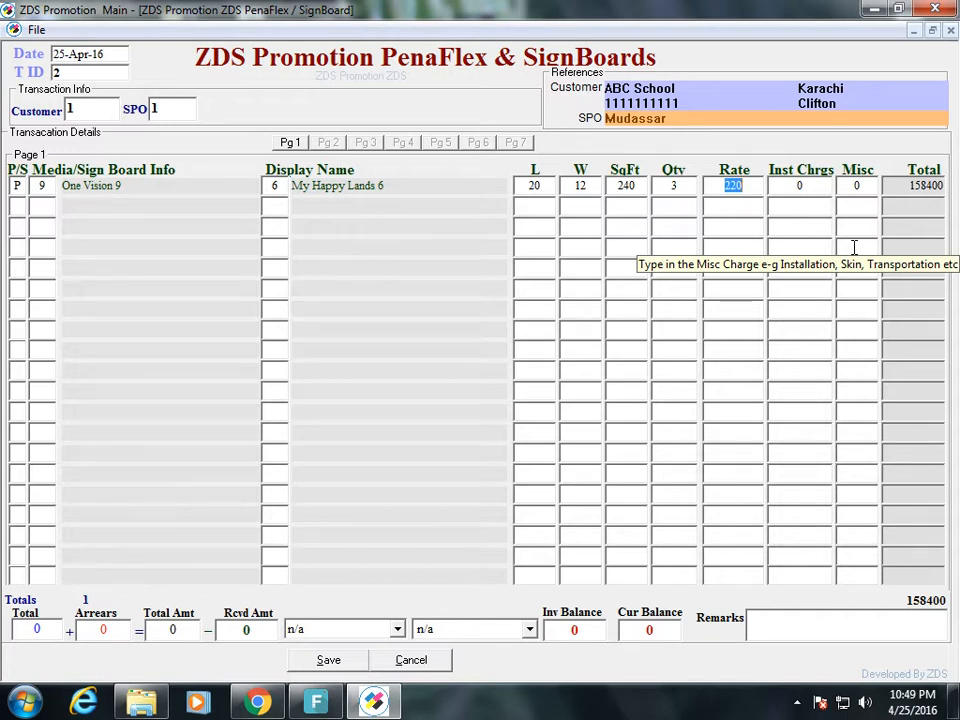
text(80)
key(Tab)
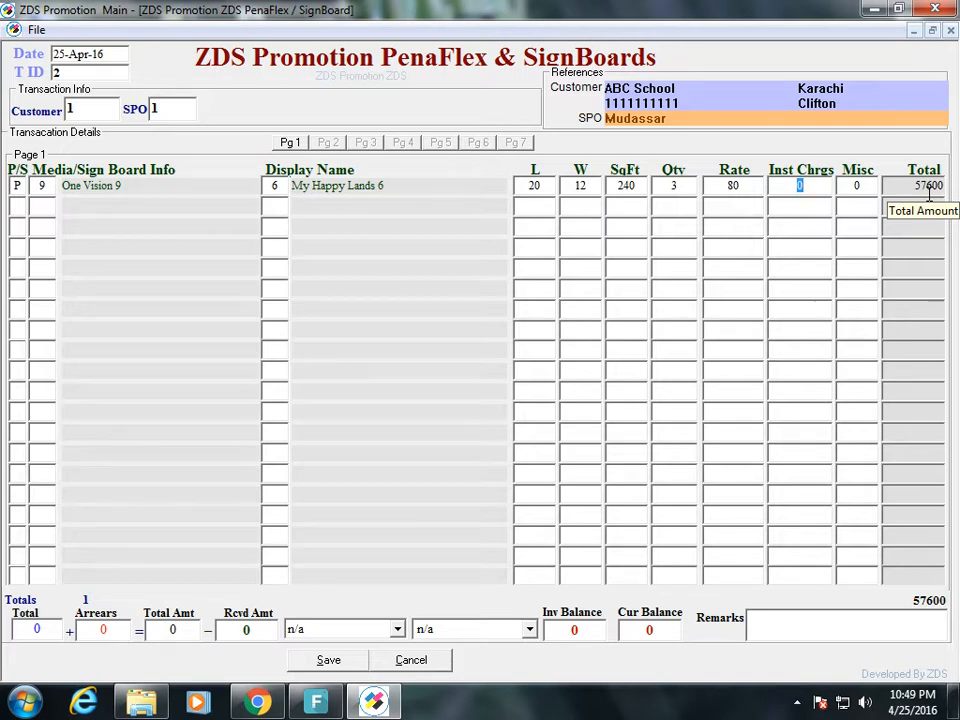
text(5)
key(Tab)
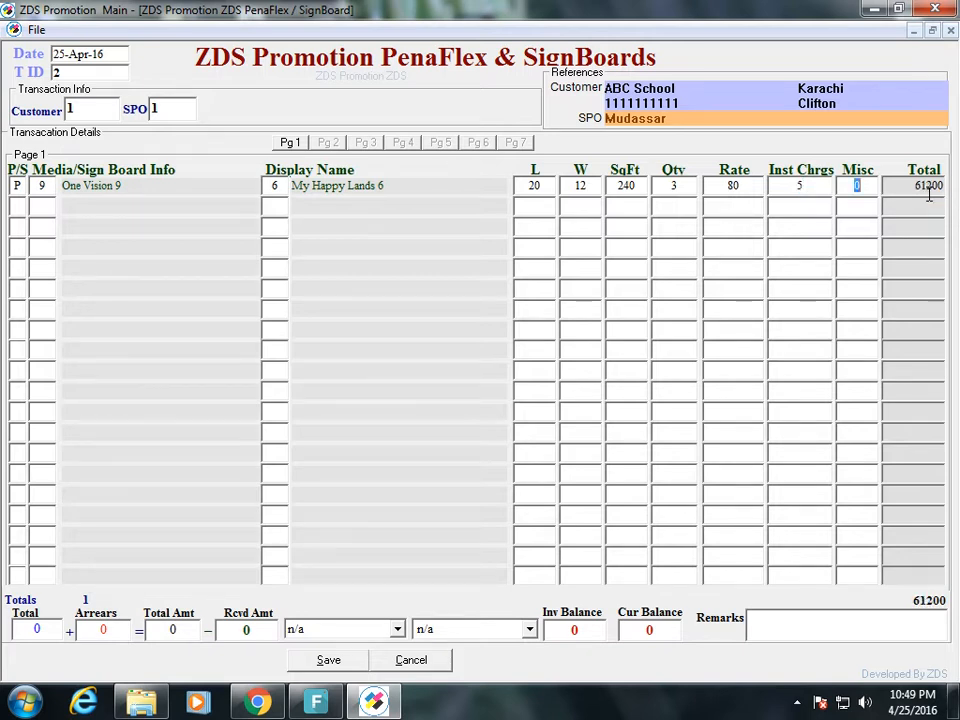
- Add a signboard row for B/L Complete 5001 with the display name My Happy Lands
key(Tab)
text(S)
key(Tab)
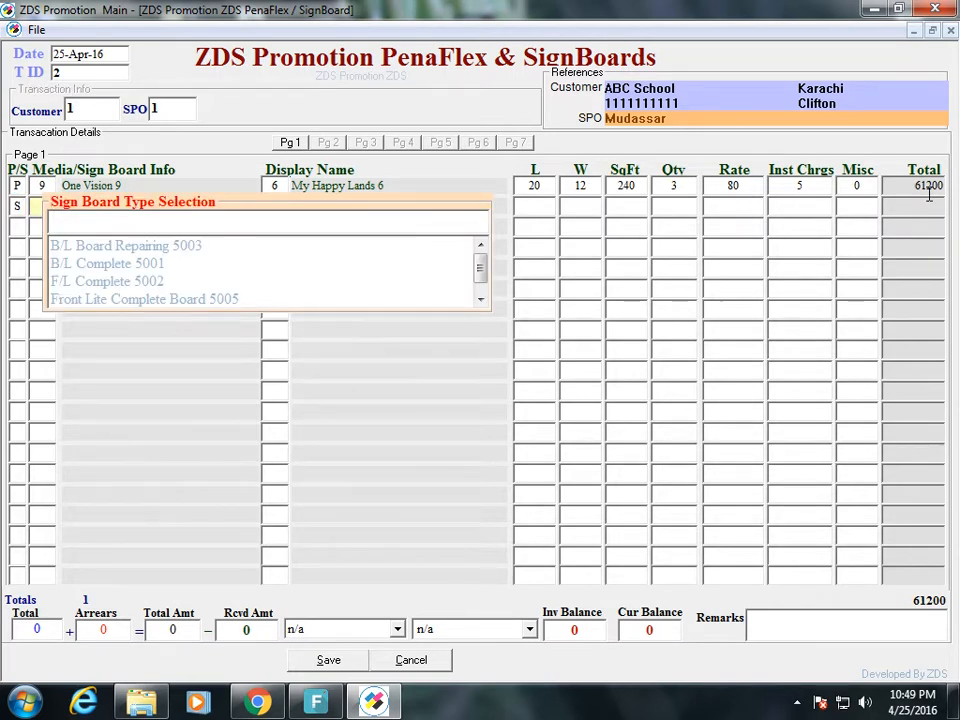
key(Down)
key(Down)
key(Down)
key(Down)
key(Down)
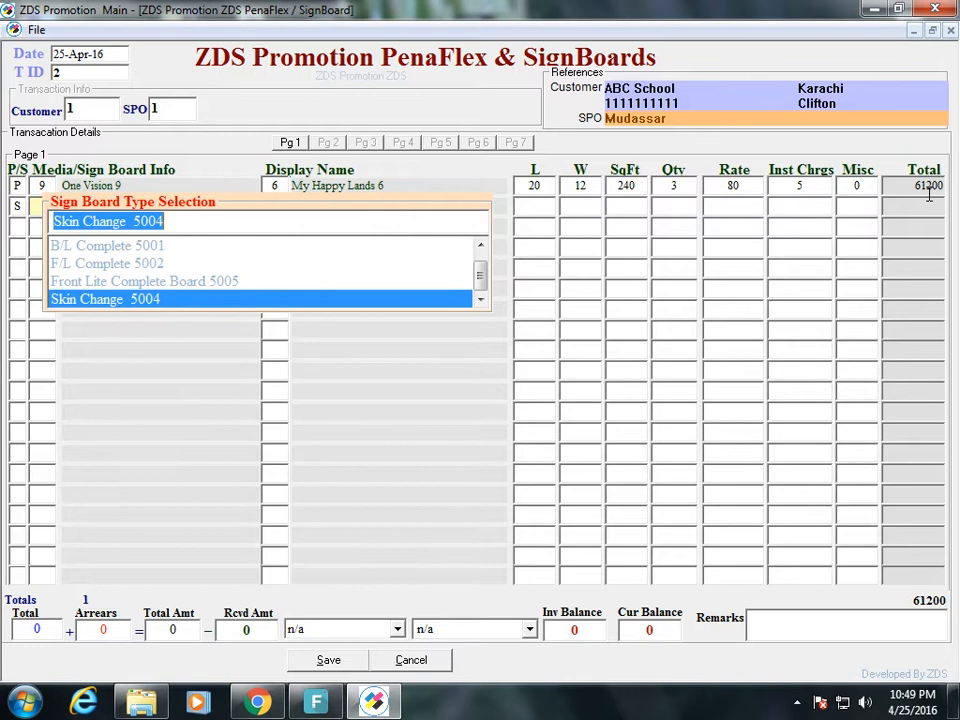
key(Up)
key(Up)
key(Up)
key(Up)
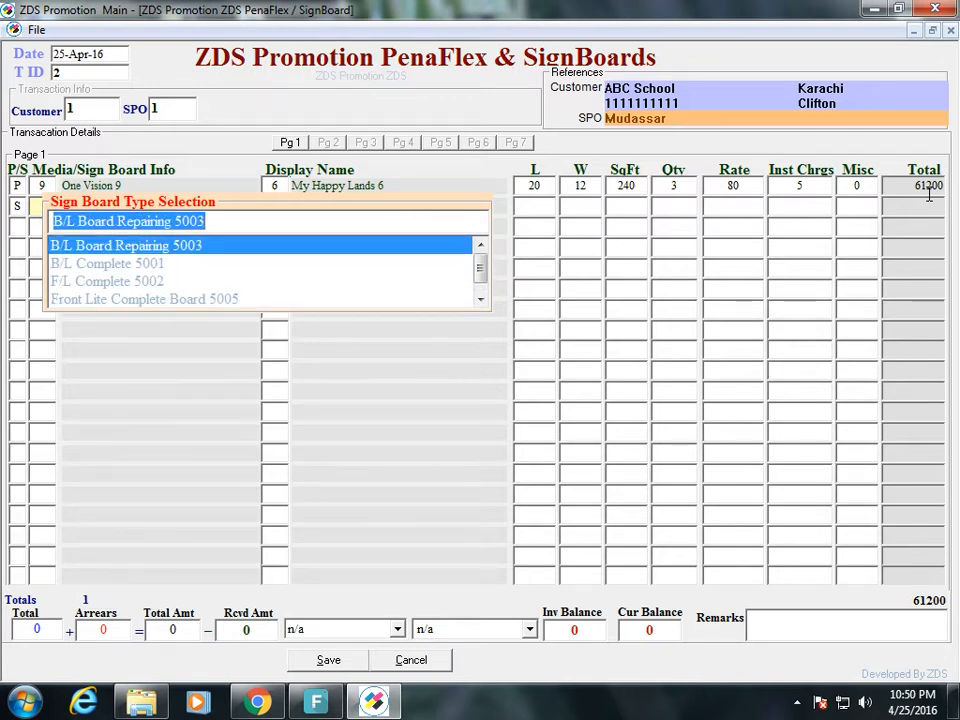
key(Down)
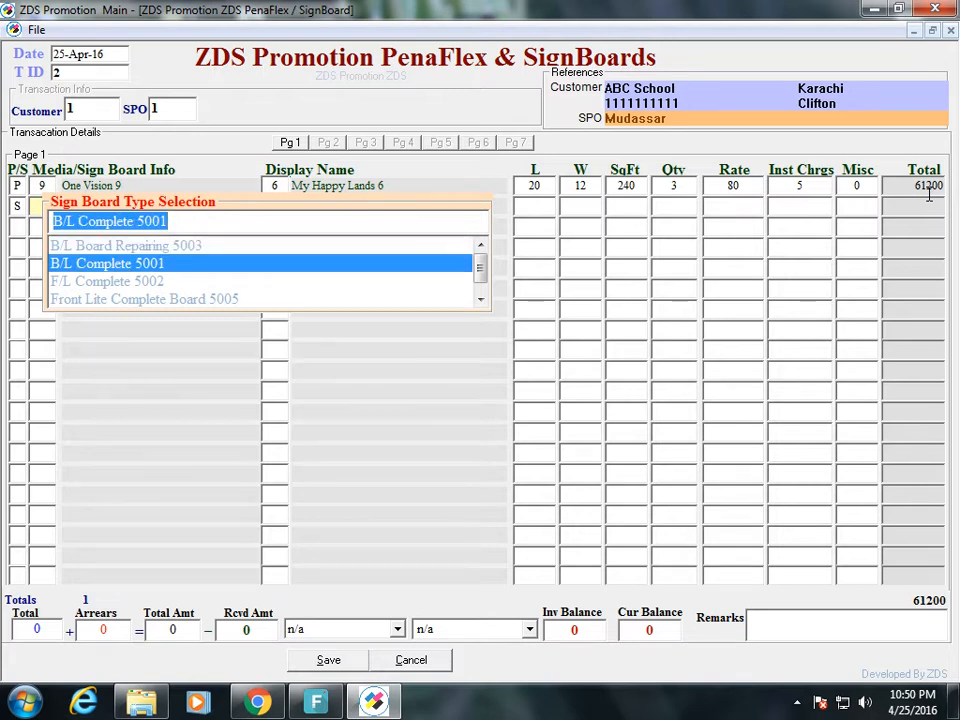
key(Return)
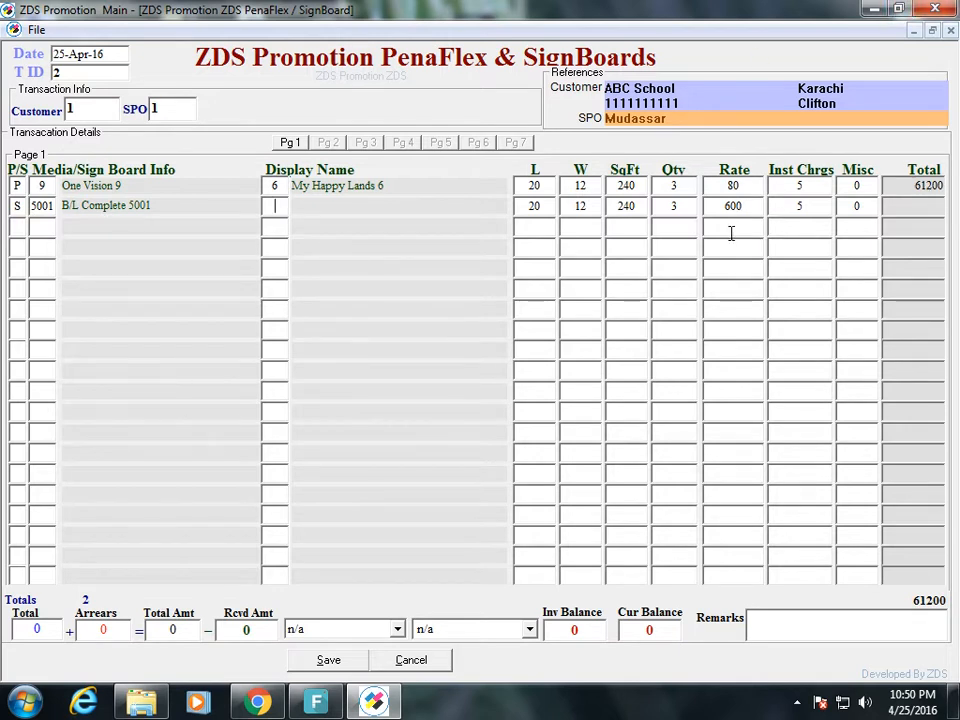
key(Return)
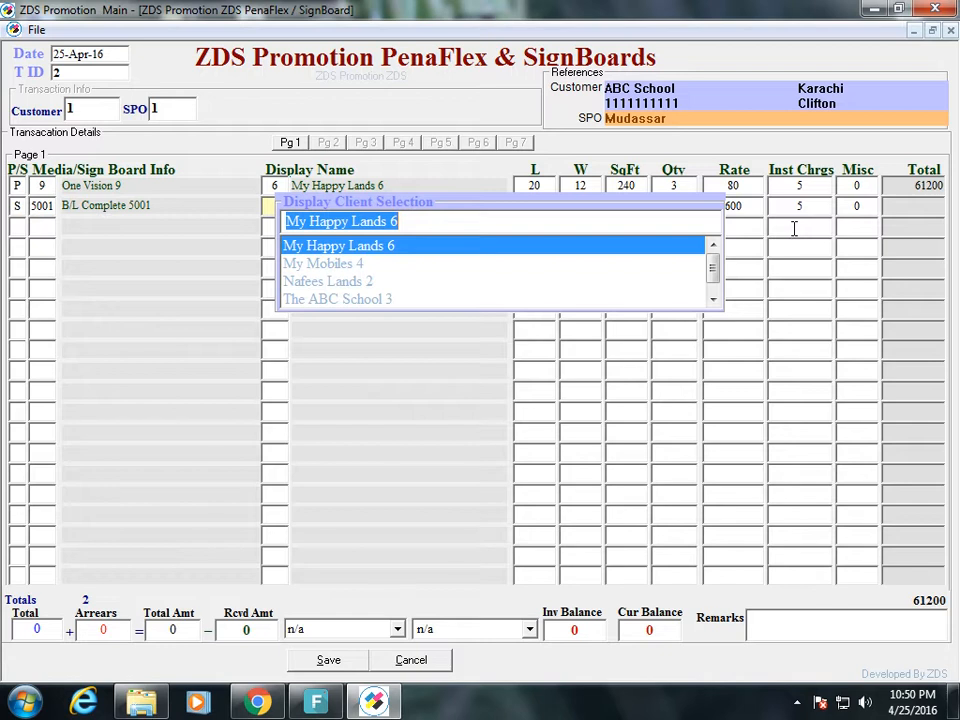
key(Return)
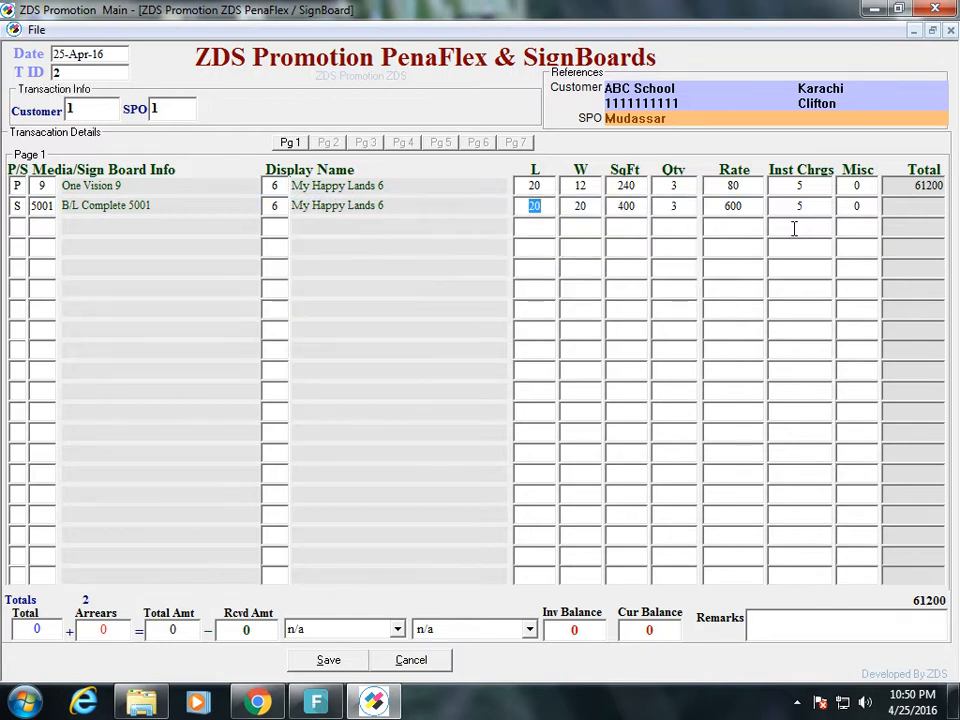
- Set the B/L Complete row's length to 10, width to 6 and quantity to 1
text(10)
key(Return)
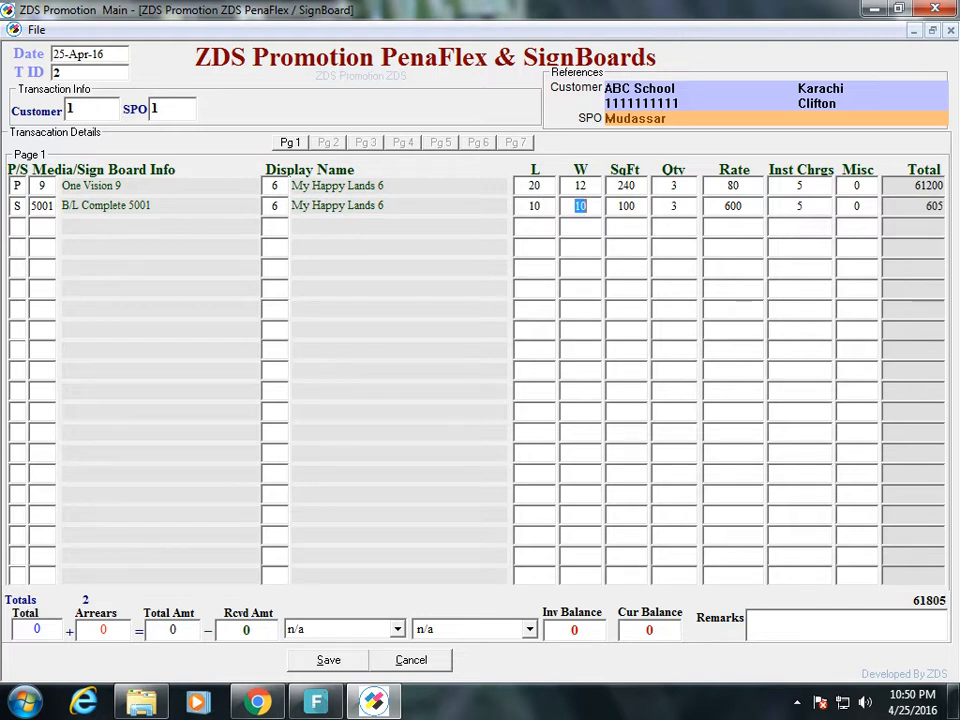
text(6)
key(Return)
key(Return)
text(1)
key(Return)
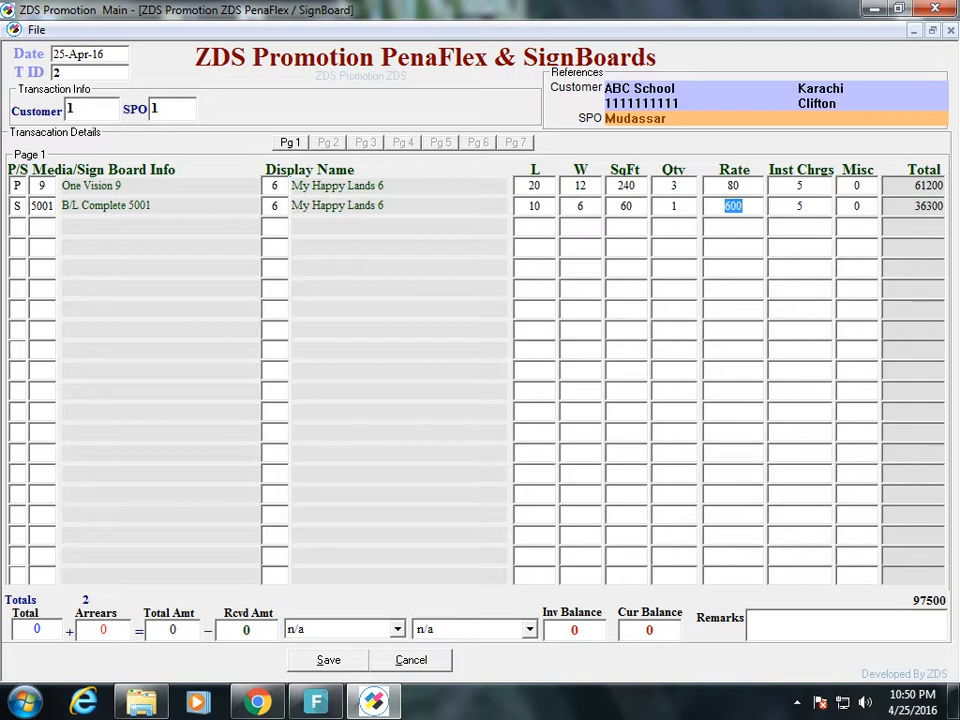
- Set the B/L Complete row's rate to 500, keep its other charges and finish the row entries
text(500)
key(Return)
key(Return)
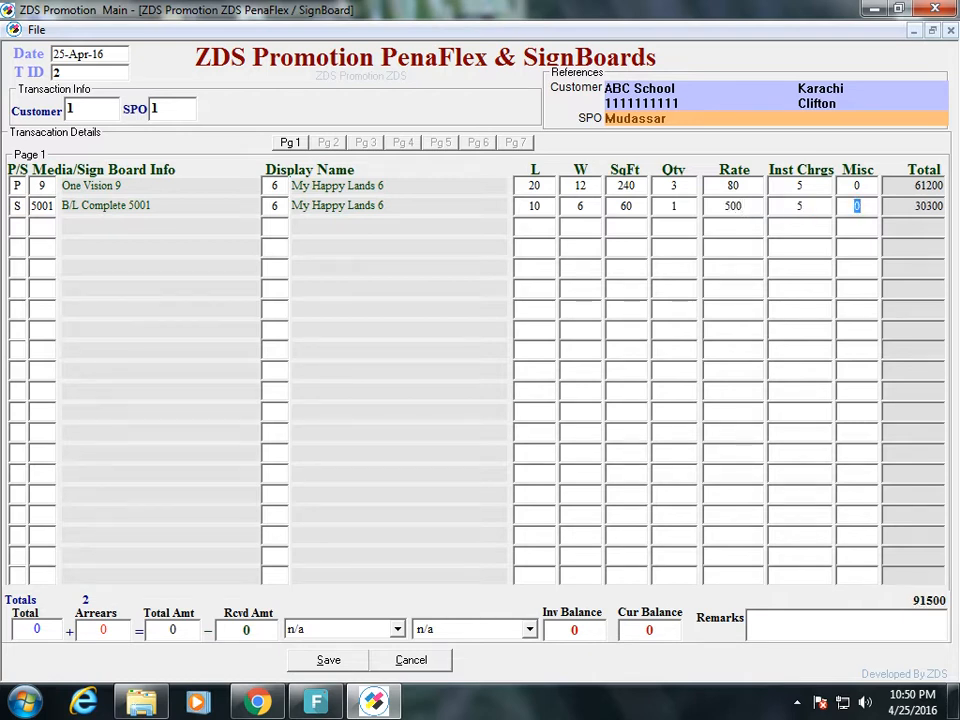
key(Return)
key(Return)
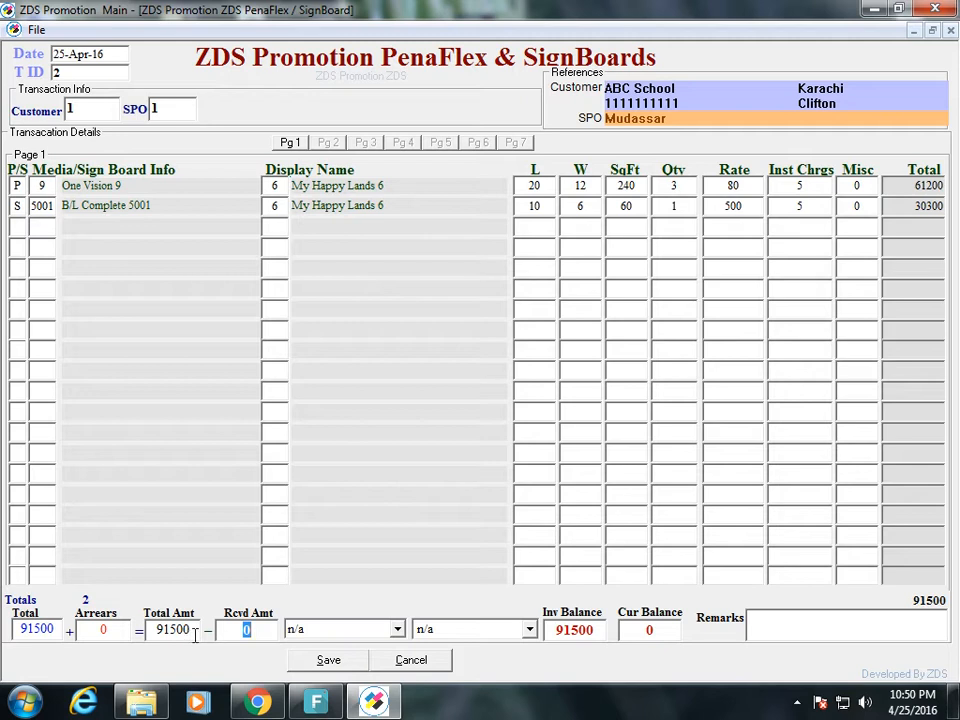
- Enter a received amount of 4000 as Receipt-Cash with the Cash account
mouse_move(372, 703)
text(4000)
key(Tab)
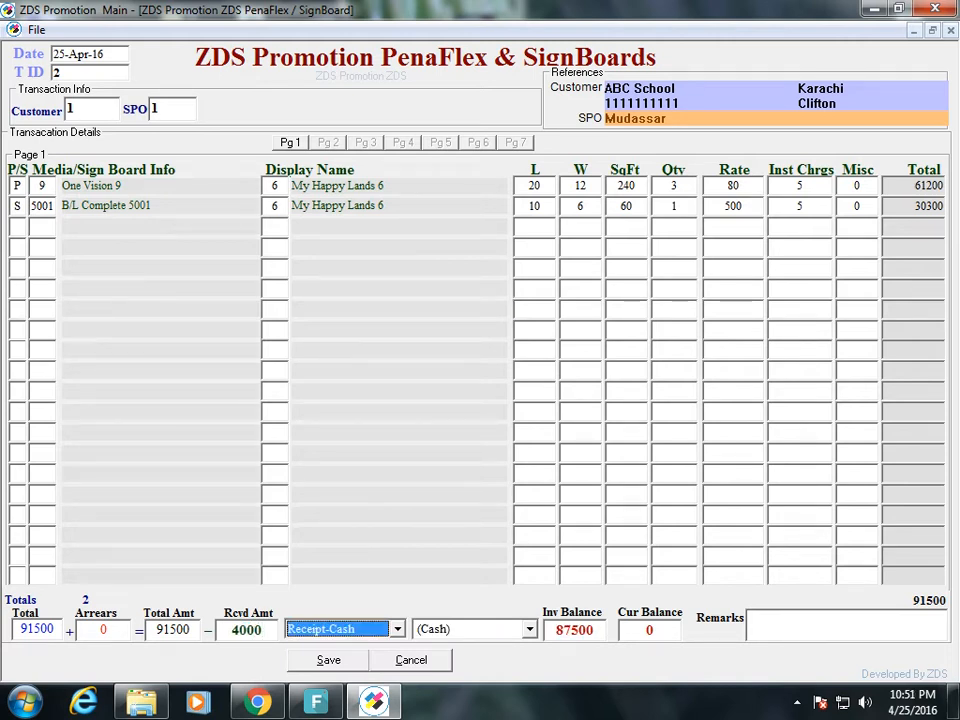
click(349, 634)
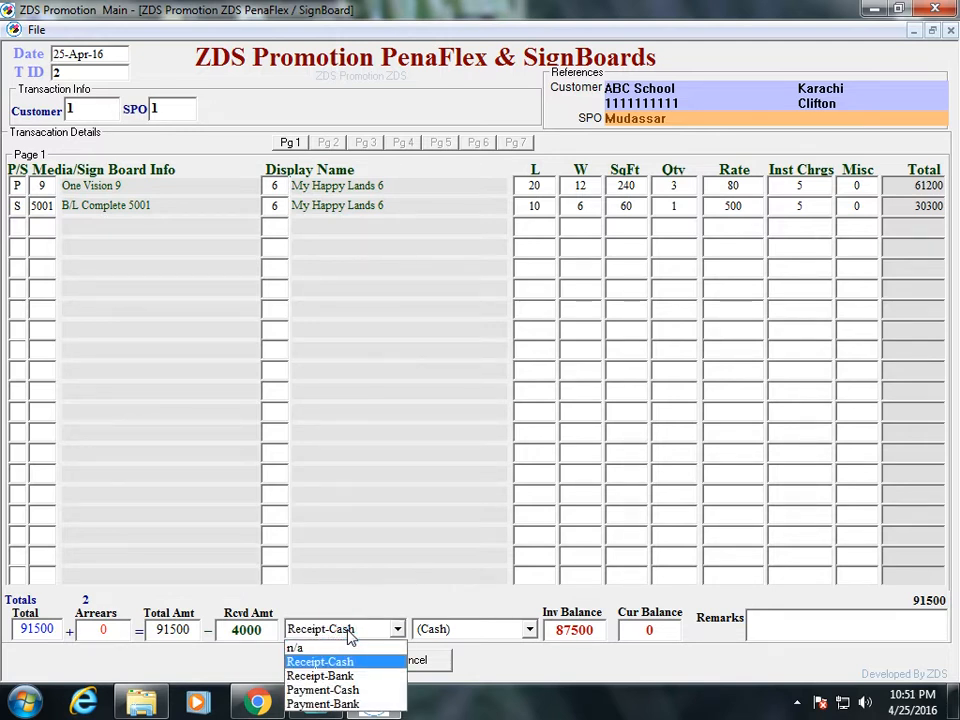
key(Tab)
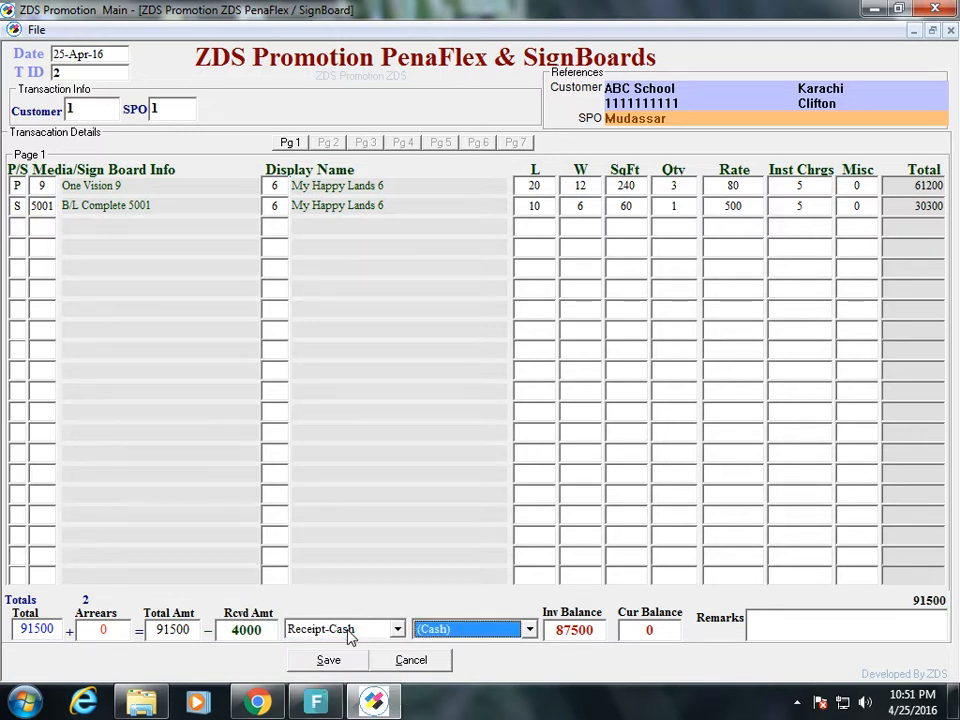
key(Tab)
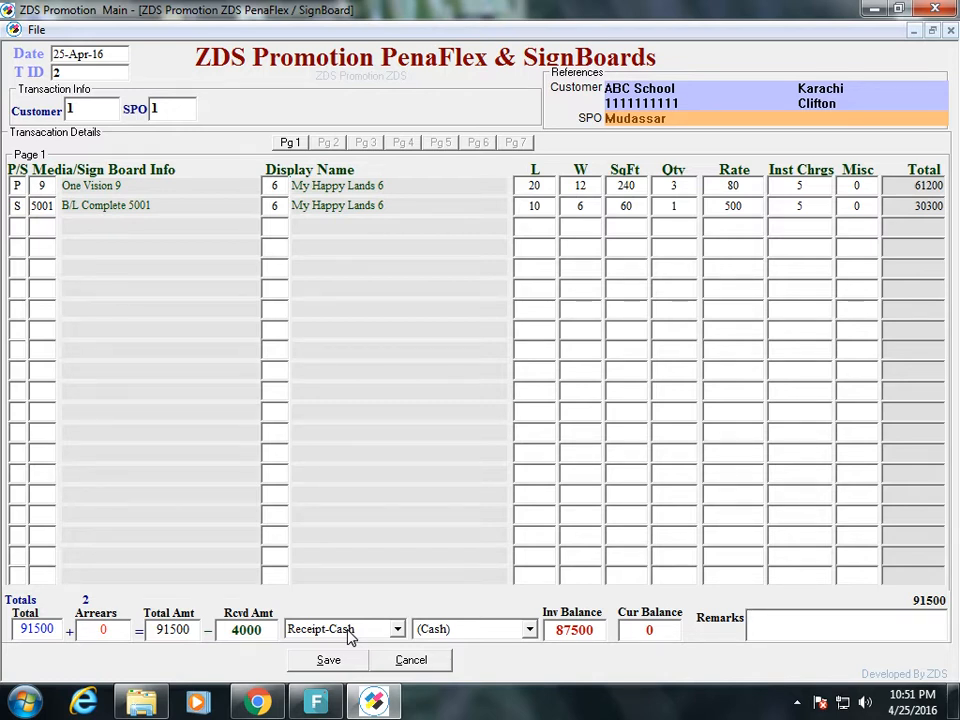
- Enter the remark "Thanks for choosing us." and save the transaction
text(Thi)
text(a)
text(nk)
text(s for choosing us)
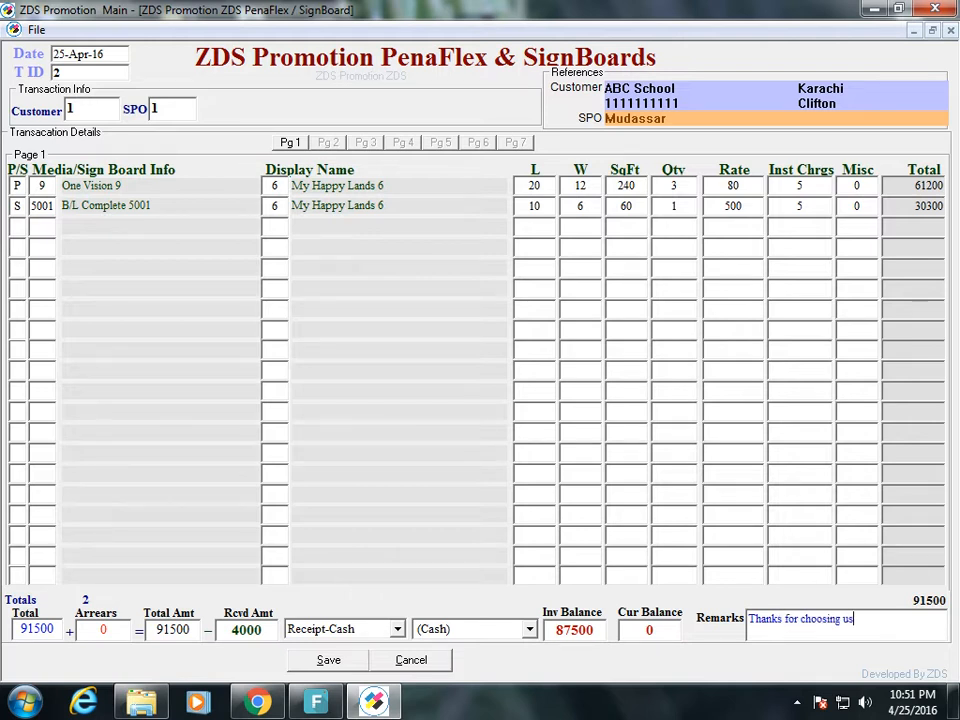
text(. W)
key(BackSpace)
key(Tab)
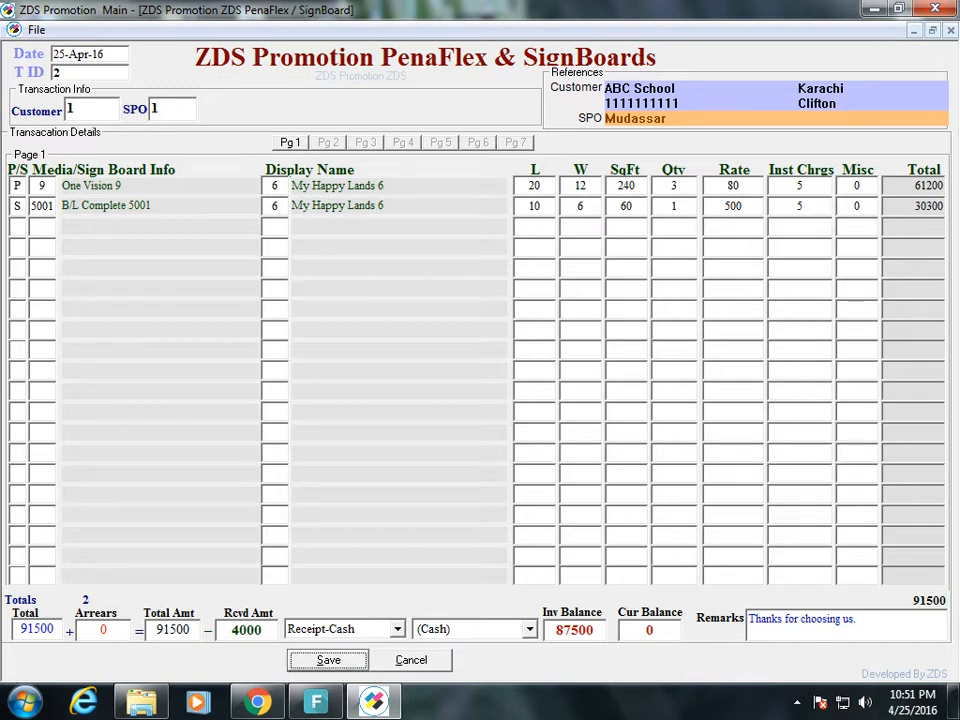
key(Return)
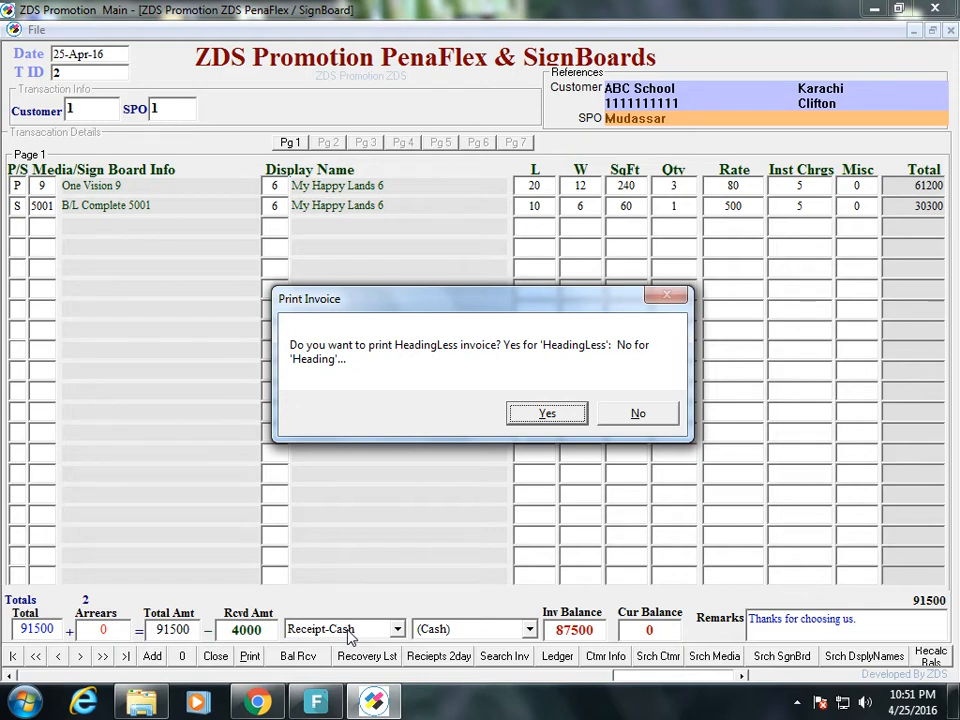
- Open the headingless invoice preview, examine it at 75% zoom and close it
key(Return)
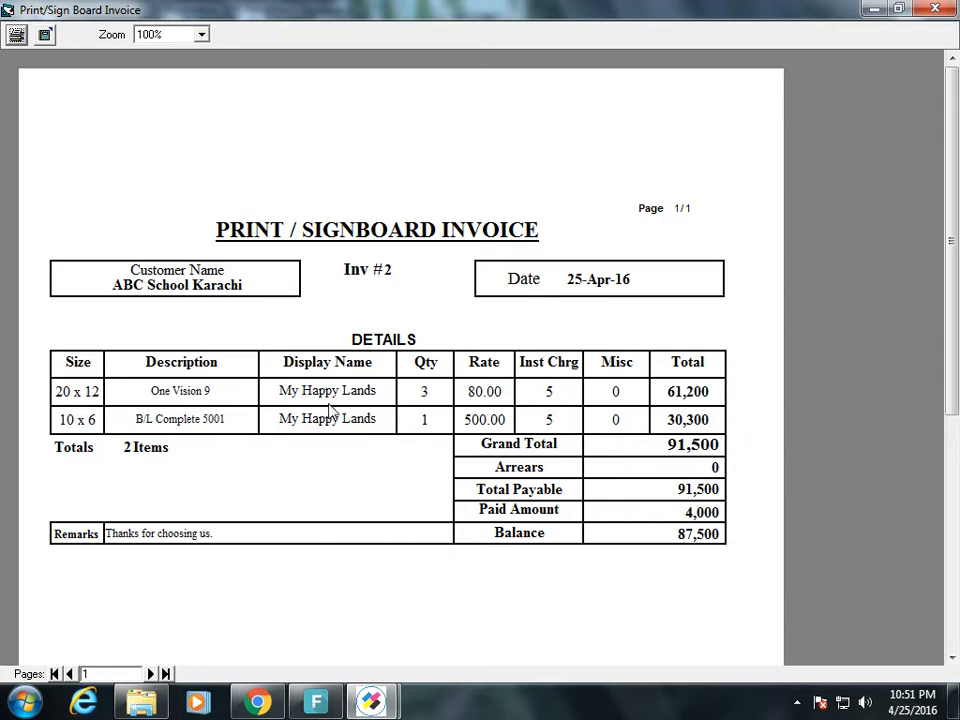
click(435, 395)
click(200, 35)
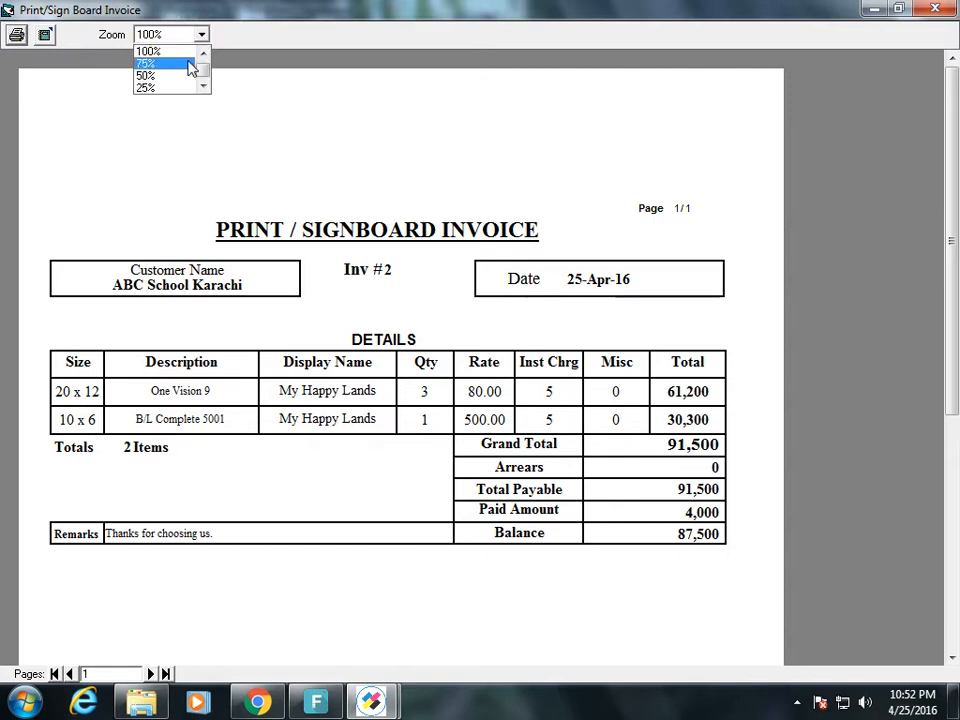
click(186, 64)
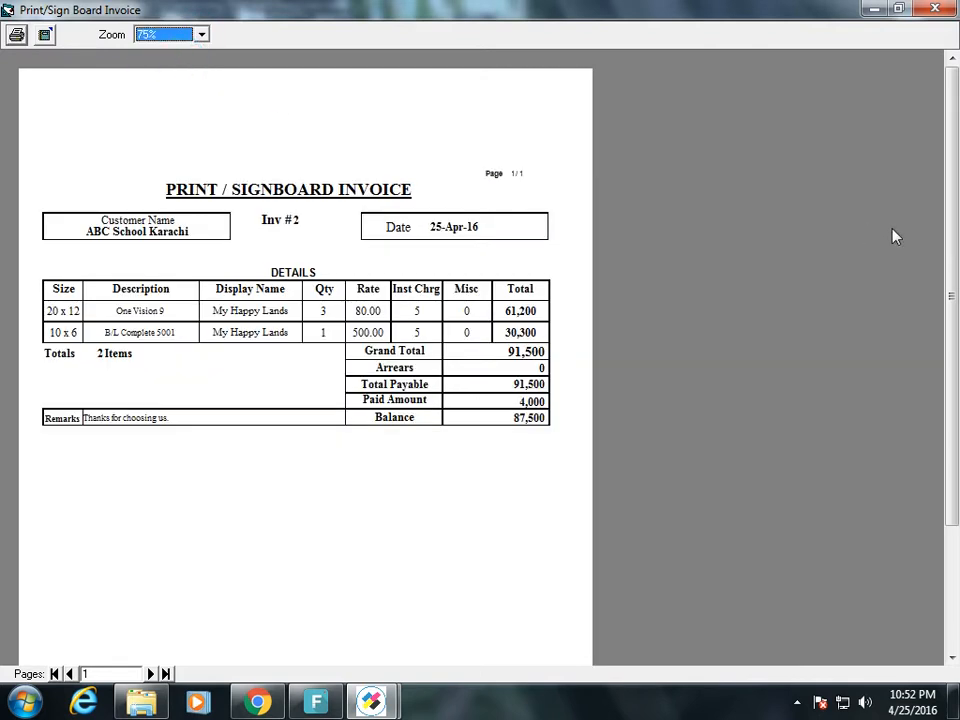
mouse_move(950, 212)
mouse_down()
mouse_move(953, 350)
mouse_move(948, 215)
mouse_up()
click(935, 9)
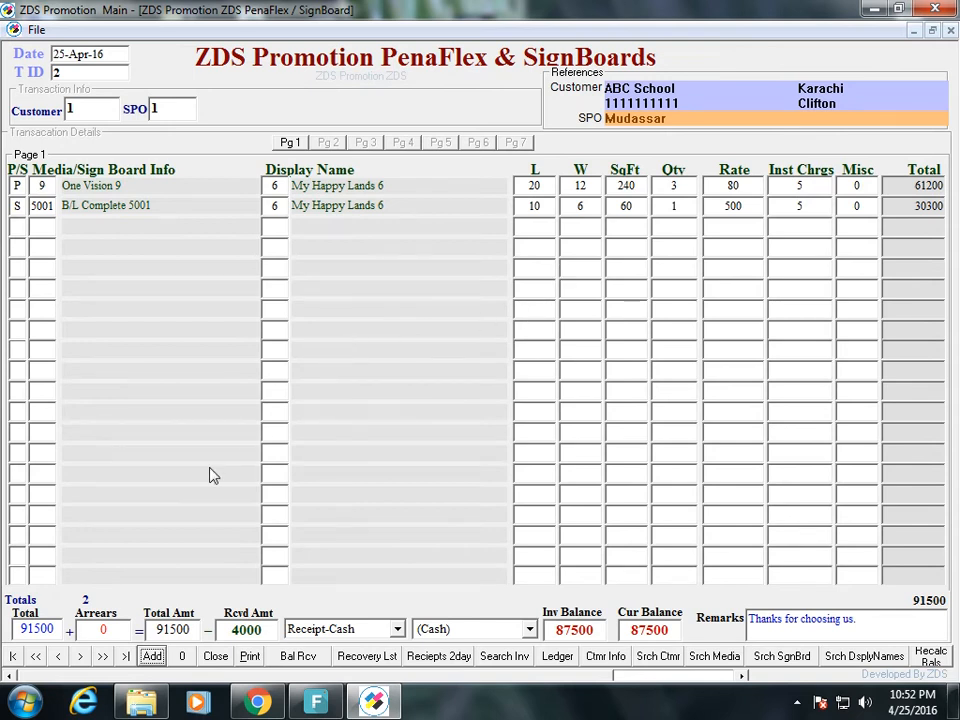
- Open today's receipts summary, check the recorded payment and close the report
click(462, 661)
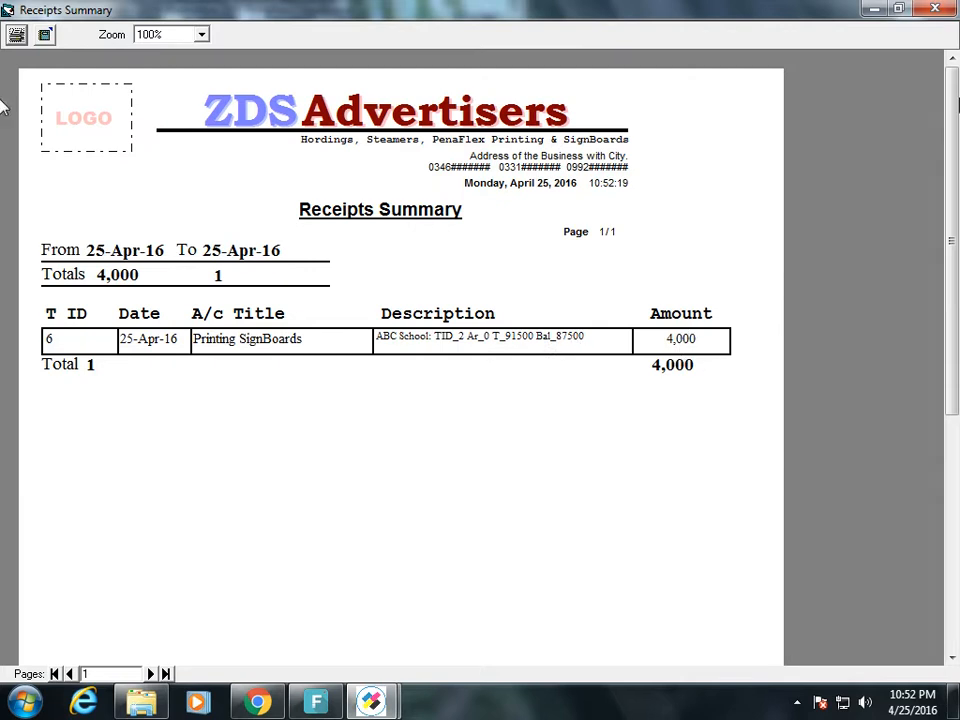
click(936, 9)
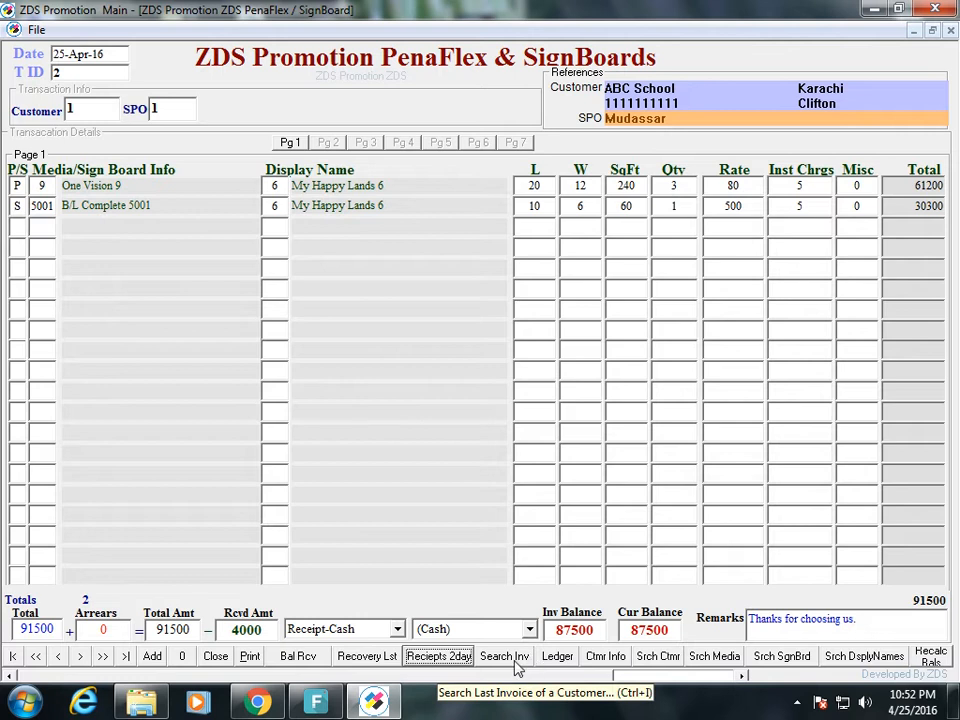
- Receive a balance payment of 36000 from the customer as Receipt-Cash and save it
click(312, 664)
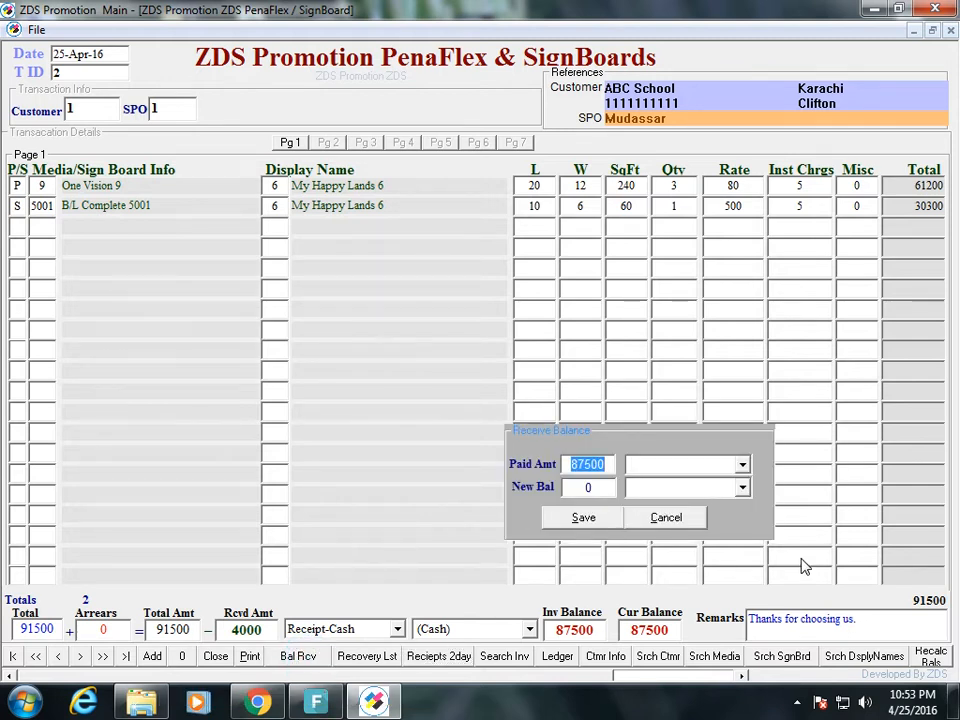
text(36000)
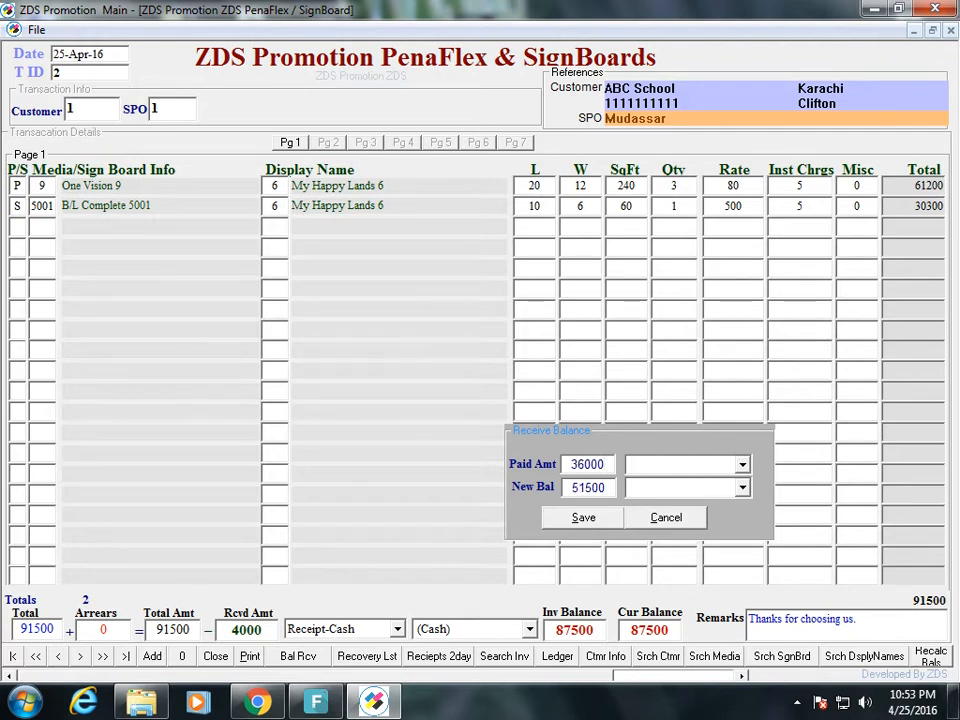
key(Tab)
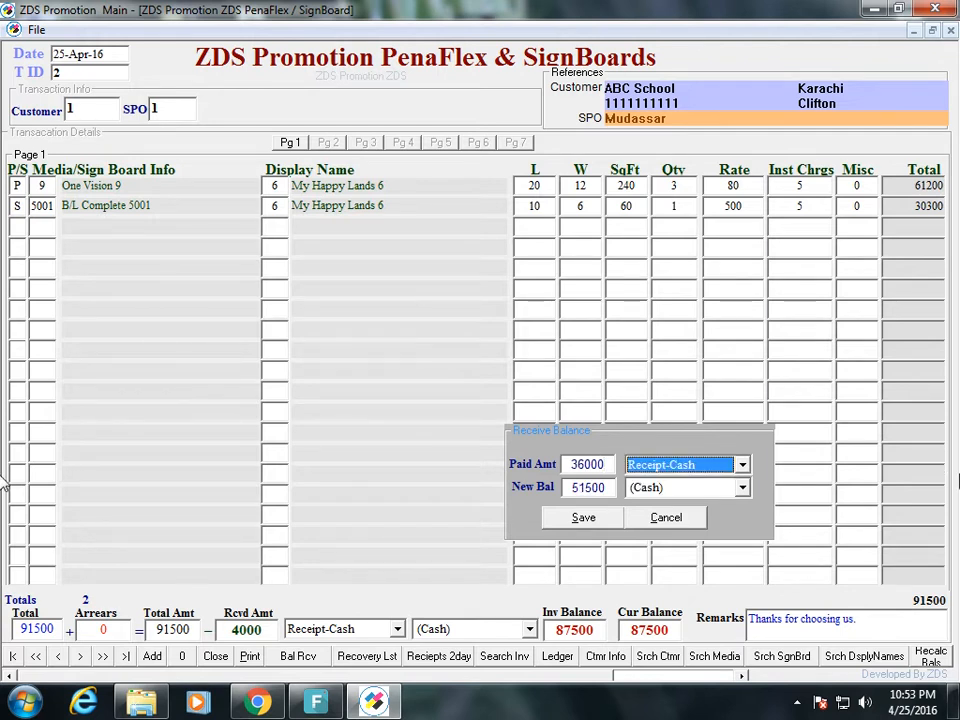
key(Tab)
key(Tab)
key(Return)
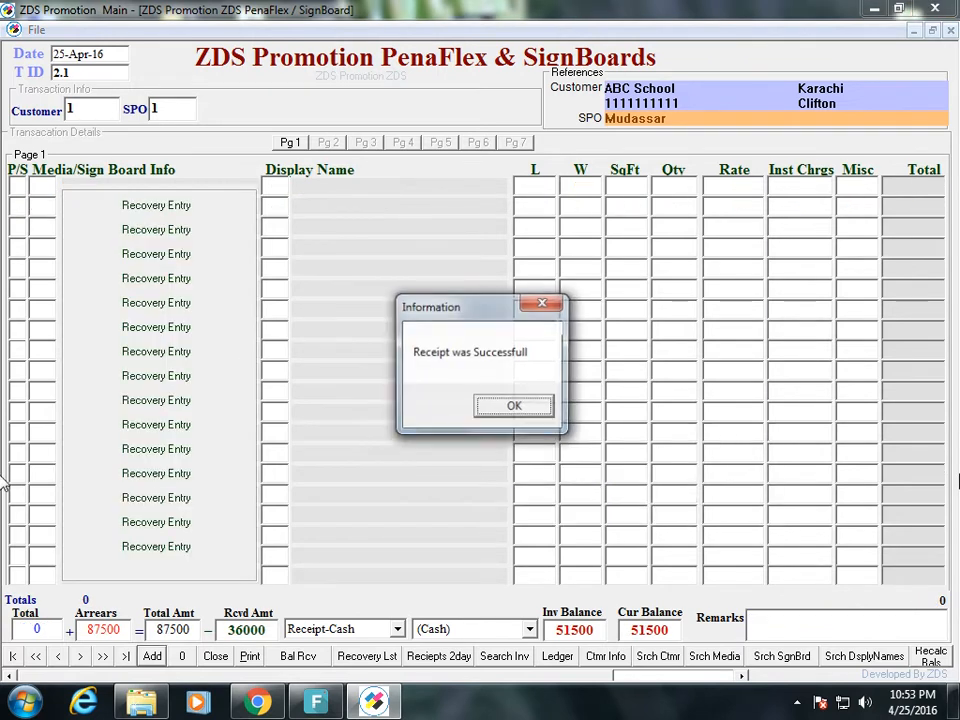
key(Return)
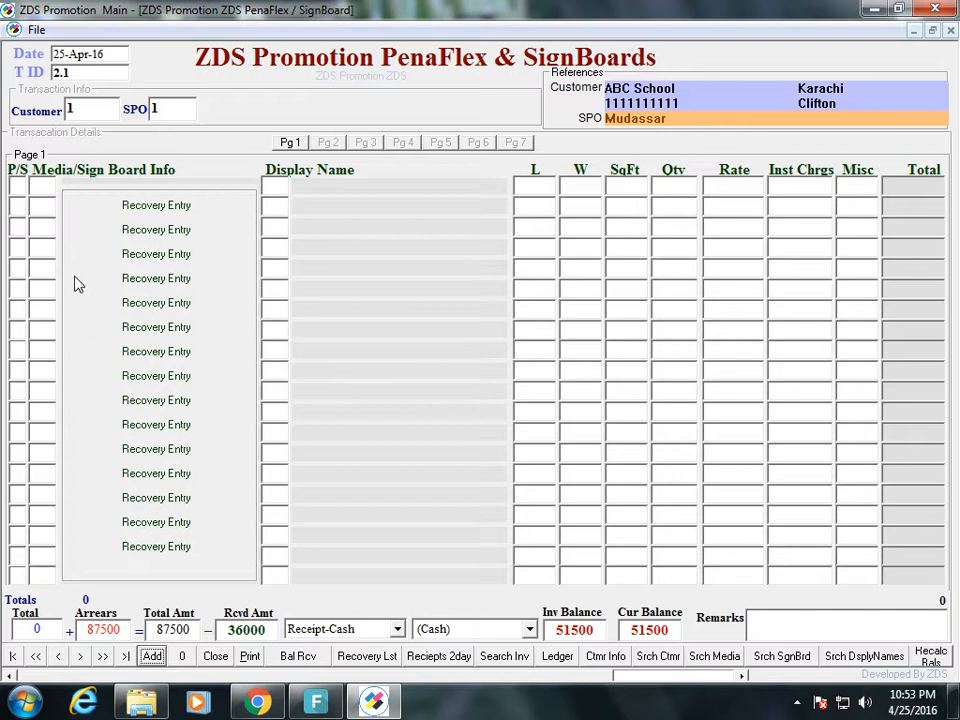
- Check the balance payment in today's receipts summary and in the ABC School customer ledger, closing each report
click(59, 76)
click(452, 660)
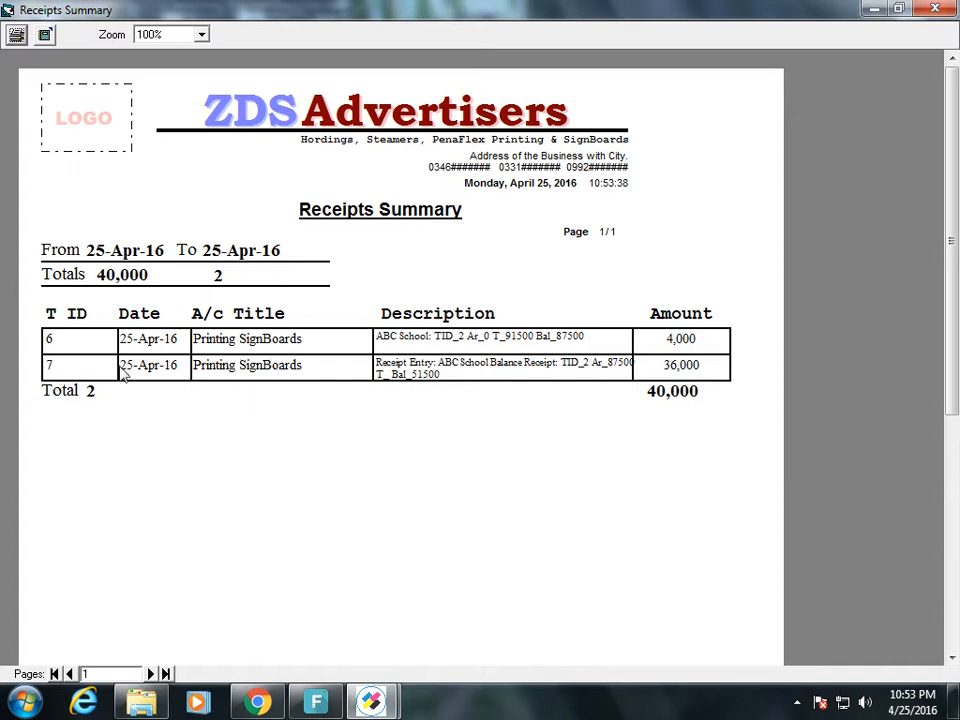
click(935, 9)
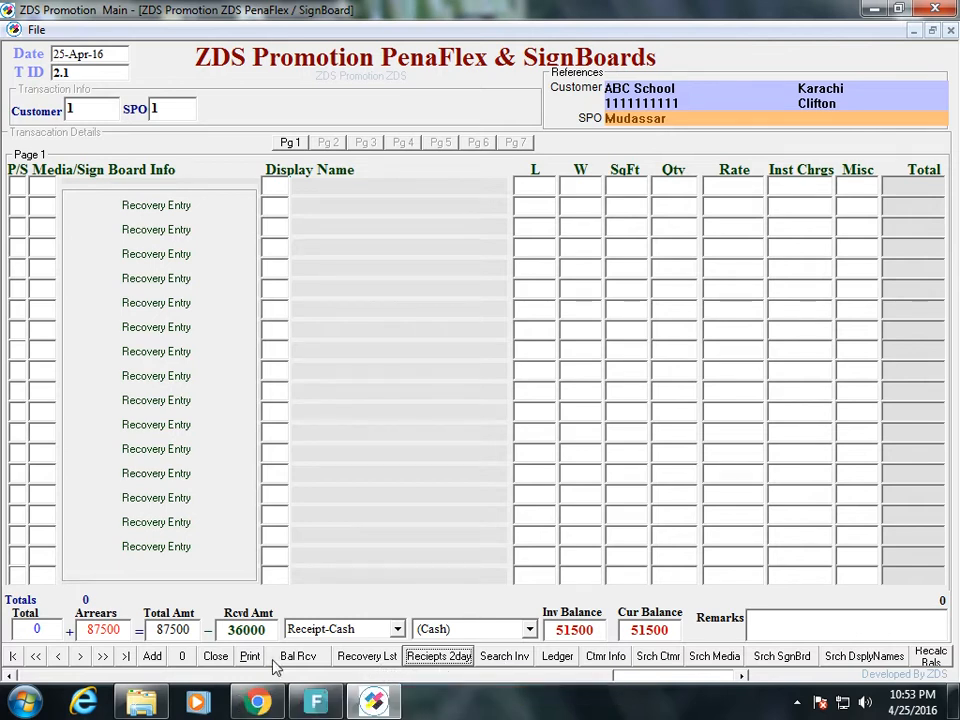
click(553, 658)
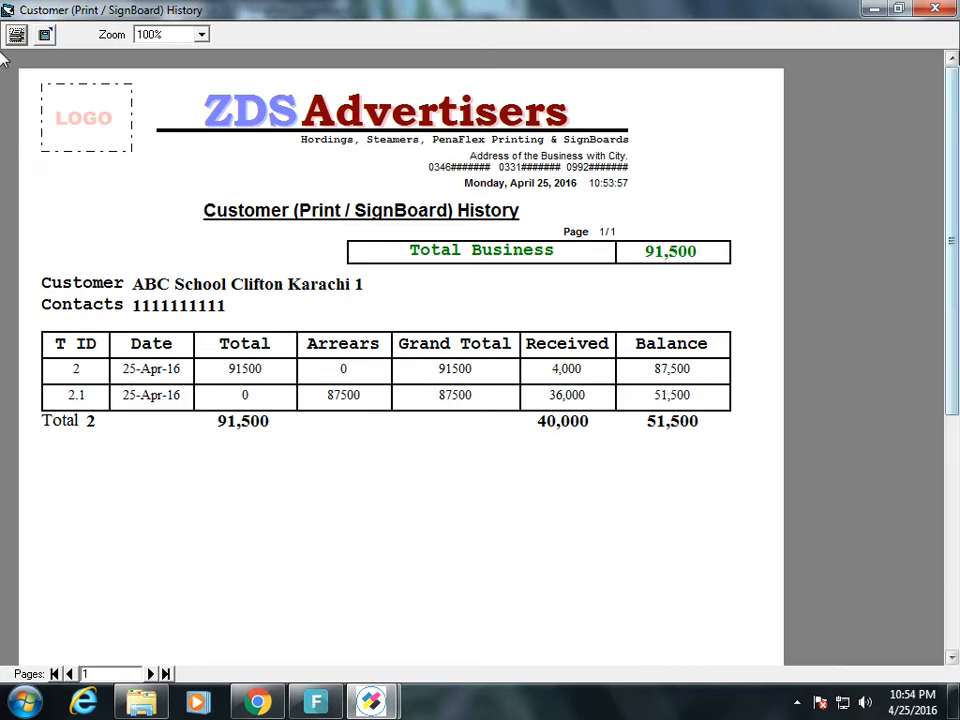
click(925, 14)
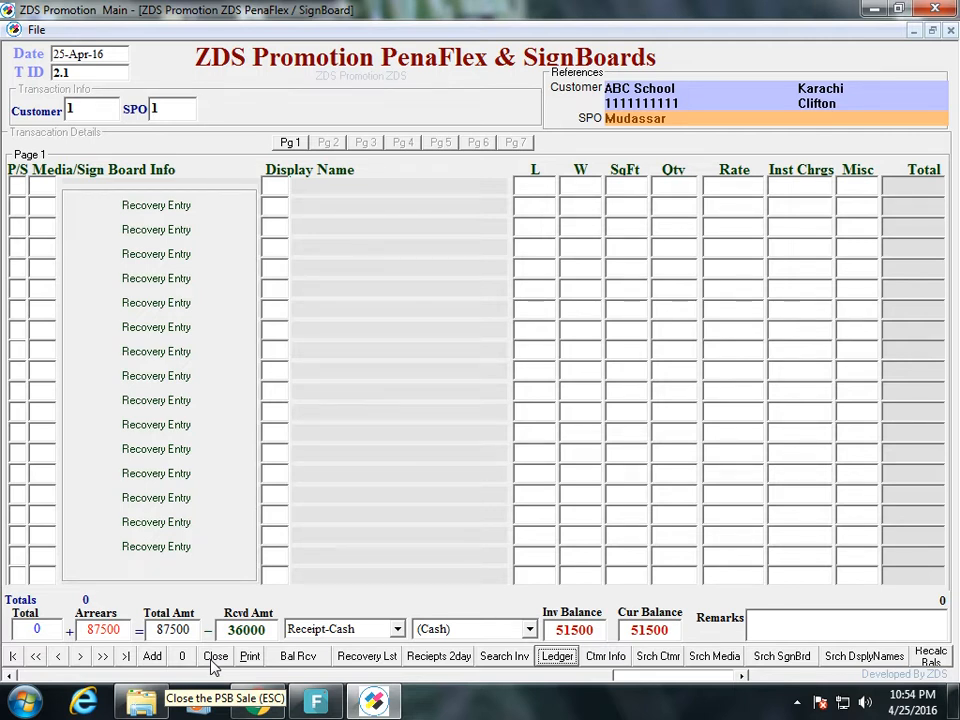
- Search the media by name for B/L
click(711, 659)
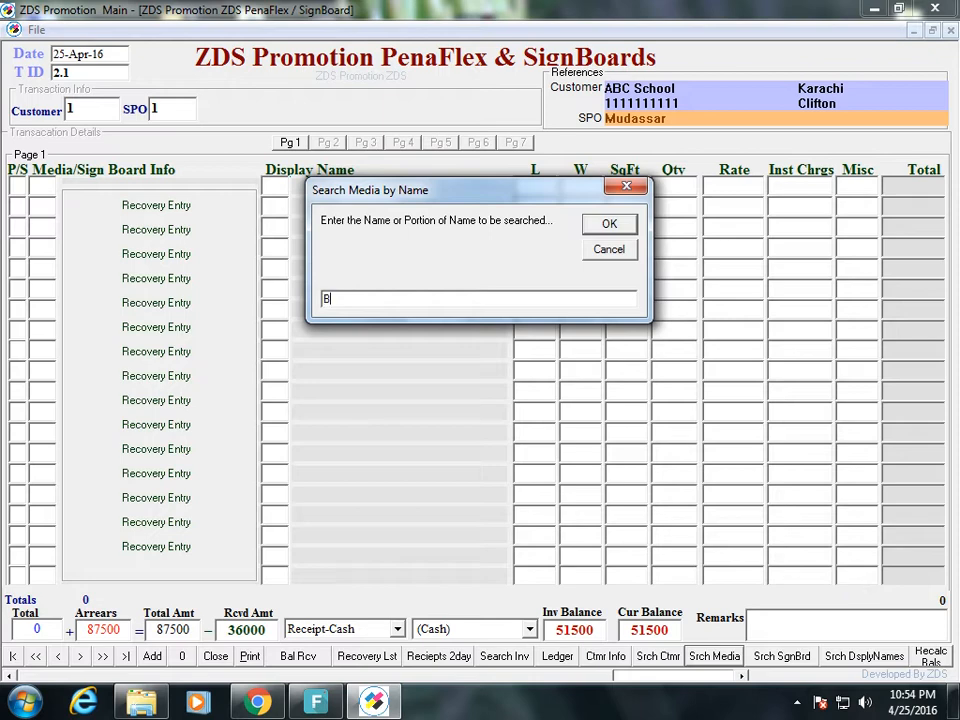
text(B/L)
key(Return)
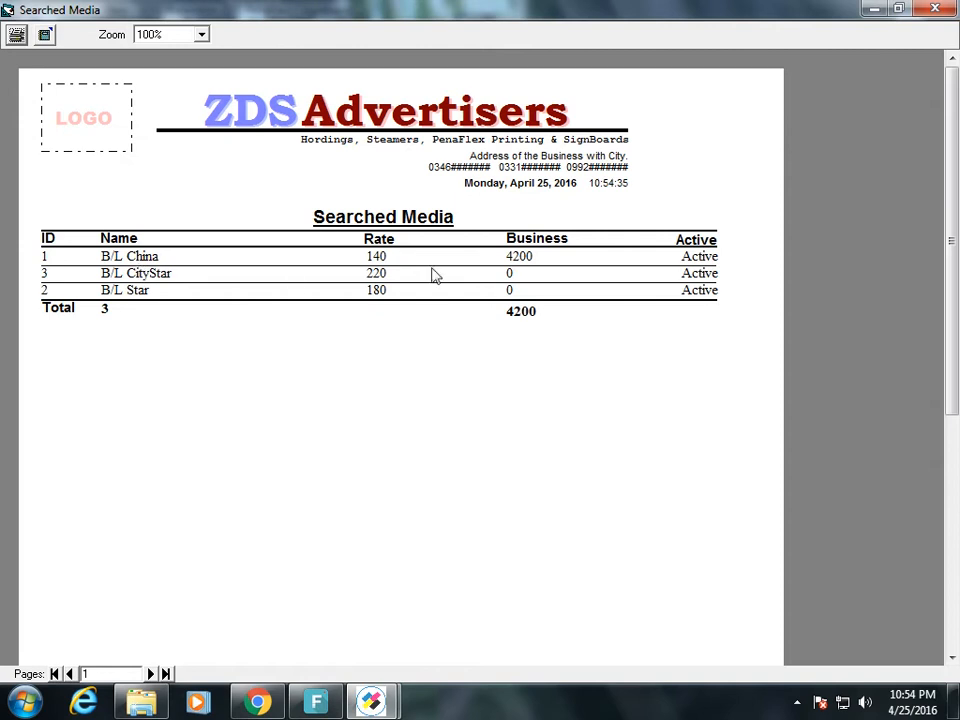
- Close the media report, search the sign boards by name with an empty search text, and close the results
click(942, 10)
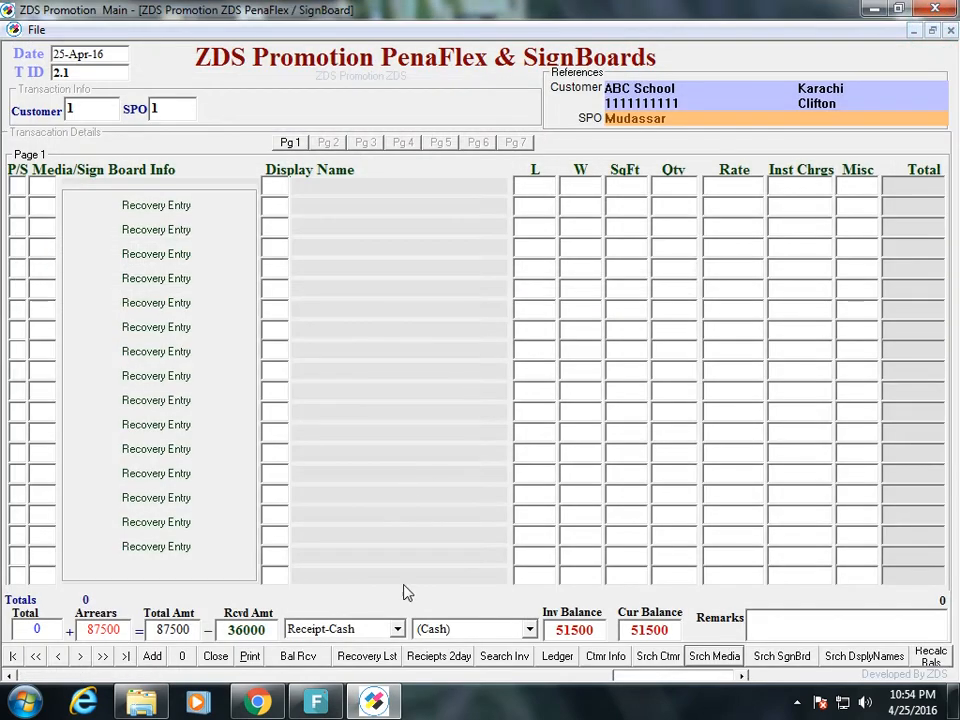
click(792, 658)
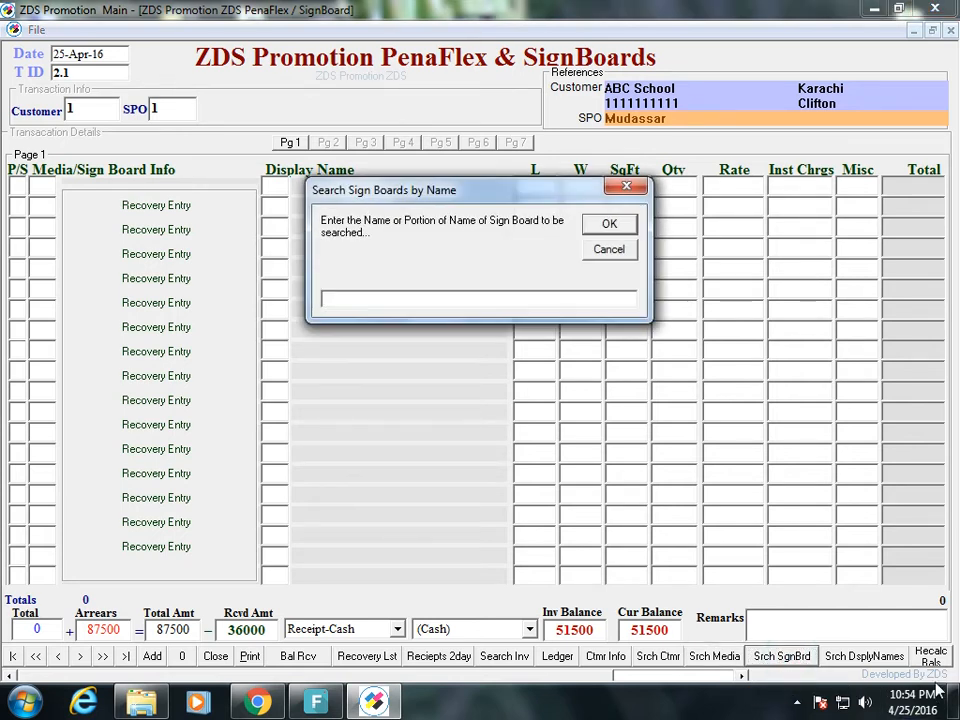
key(Return)
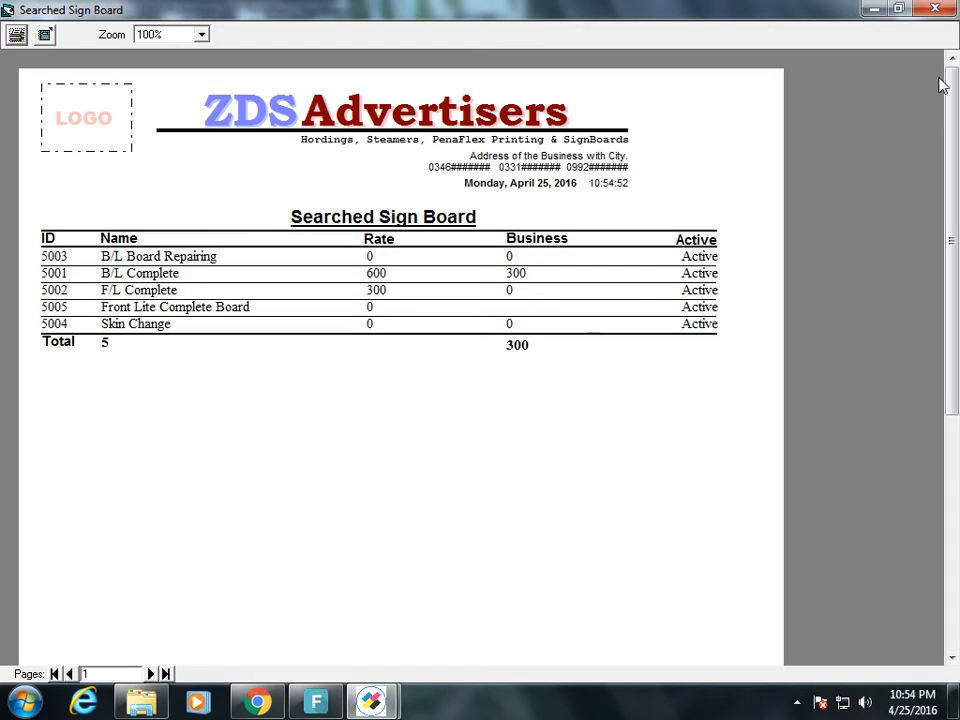
click(935, 10)
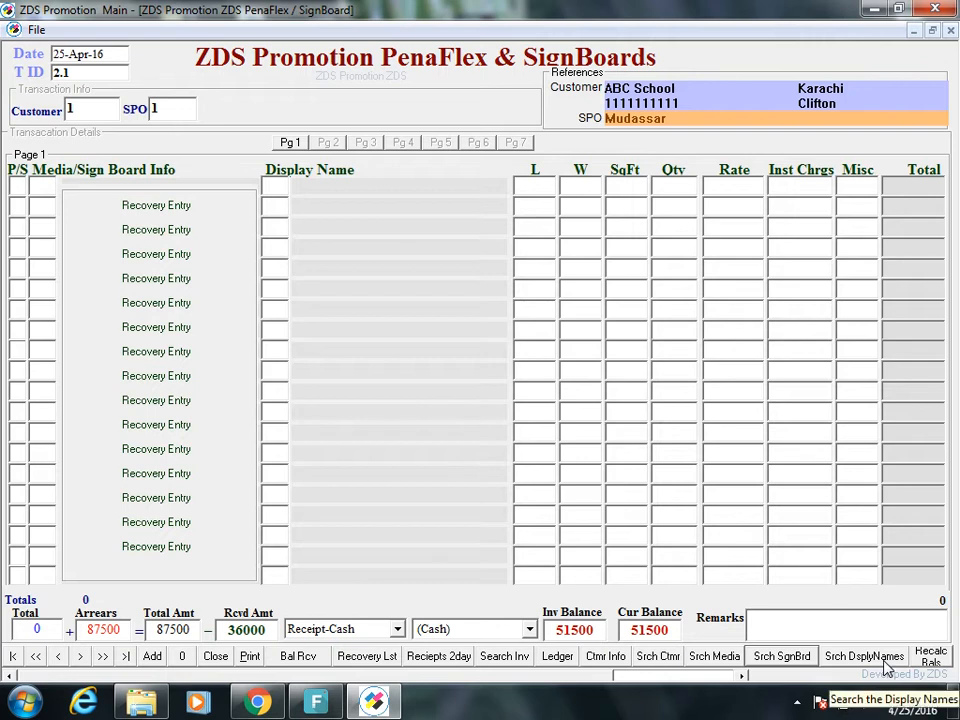
- Search the display names for "land" and close the results report
click(866, 657)
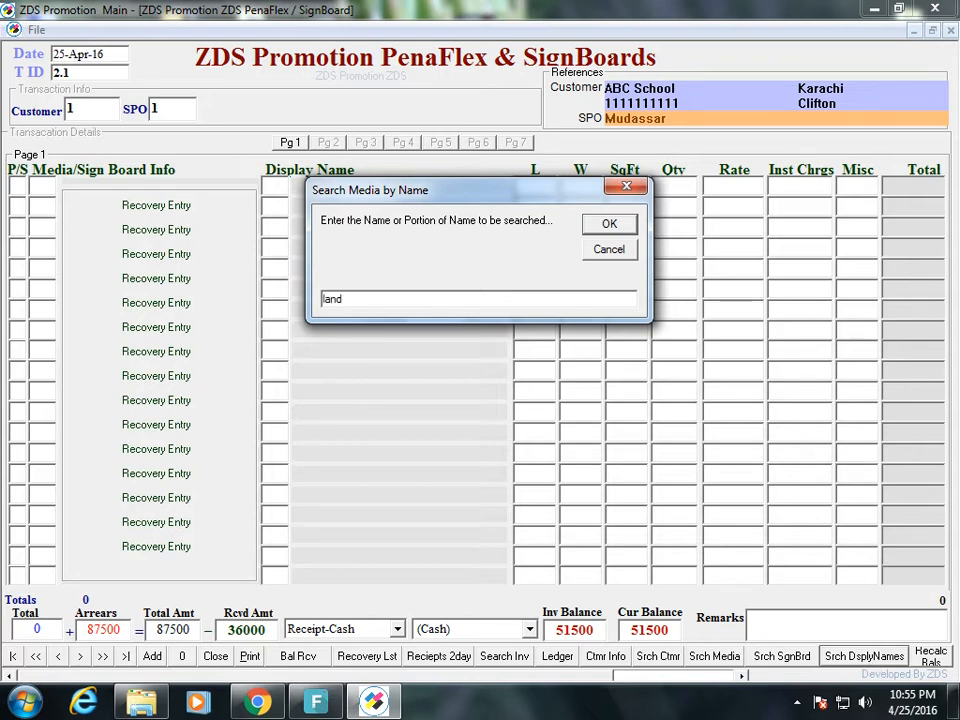
key(Return)
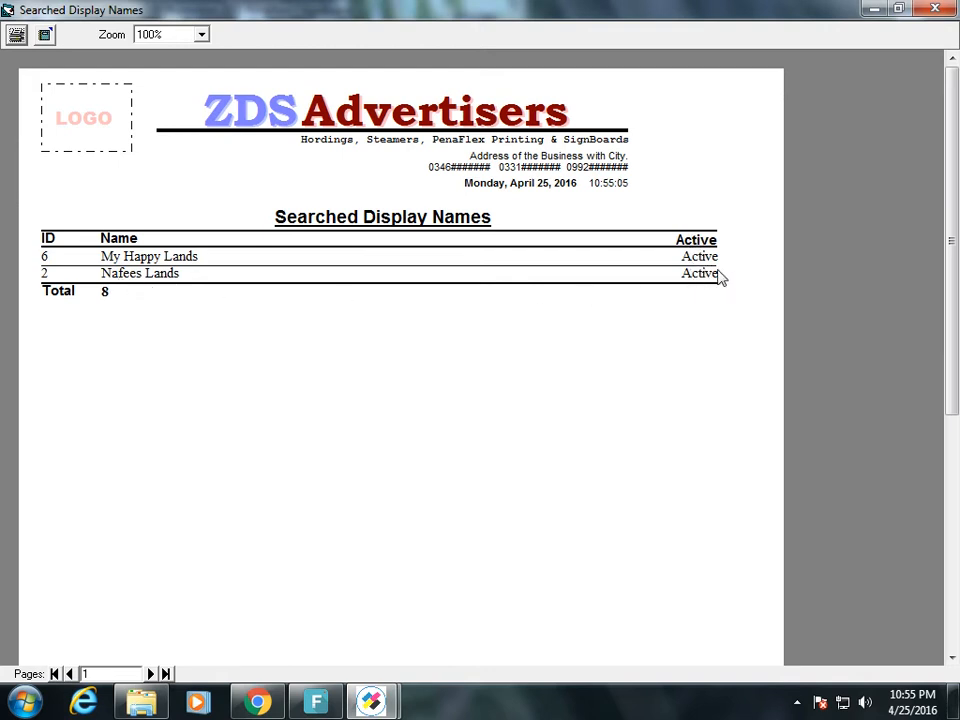
click(934, 12)
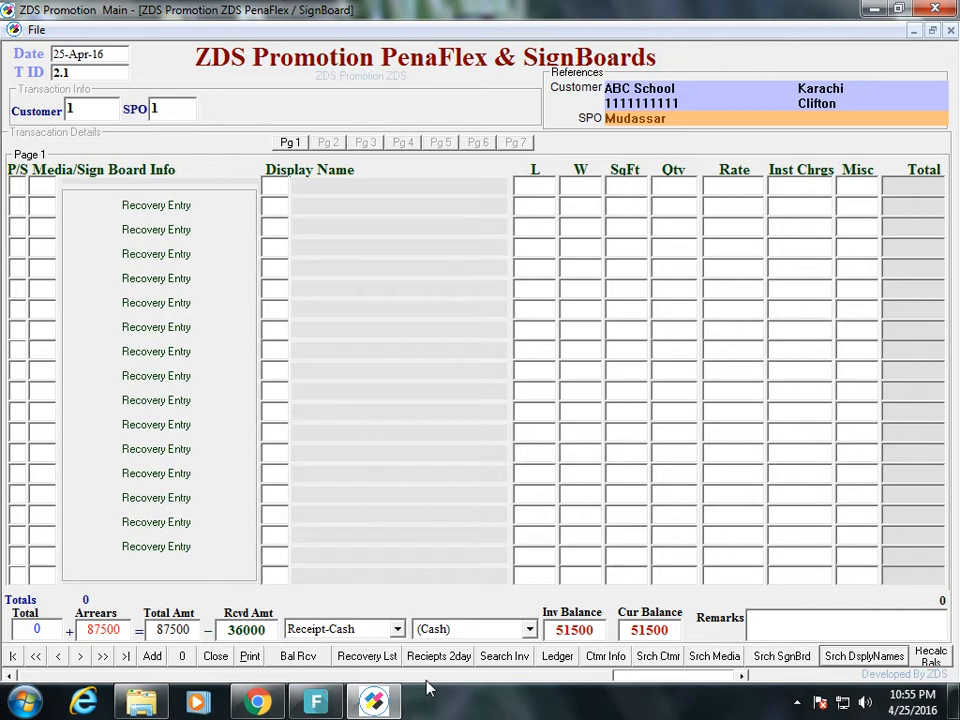
- Leave the PenaFlex and SignBoards transactions and view the Printing / SignBoards customer registration form, closing it again
click(215, 657)
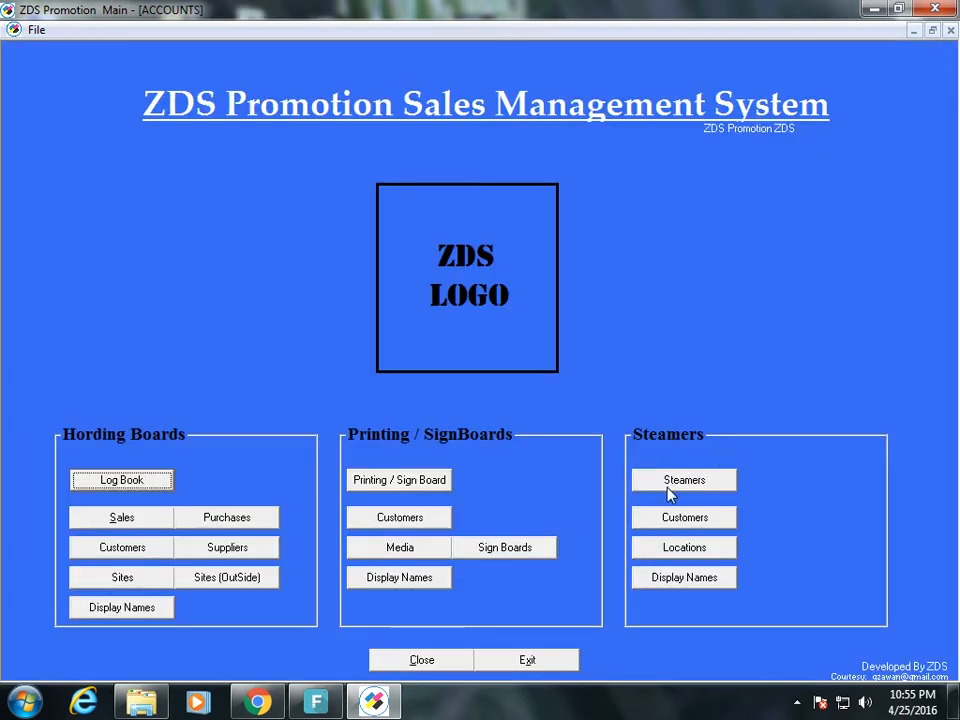
click(403, 520)
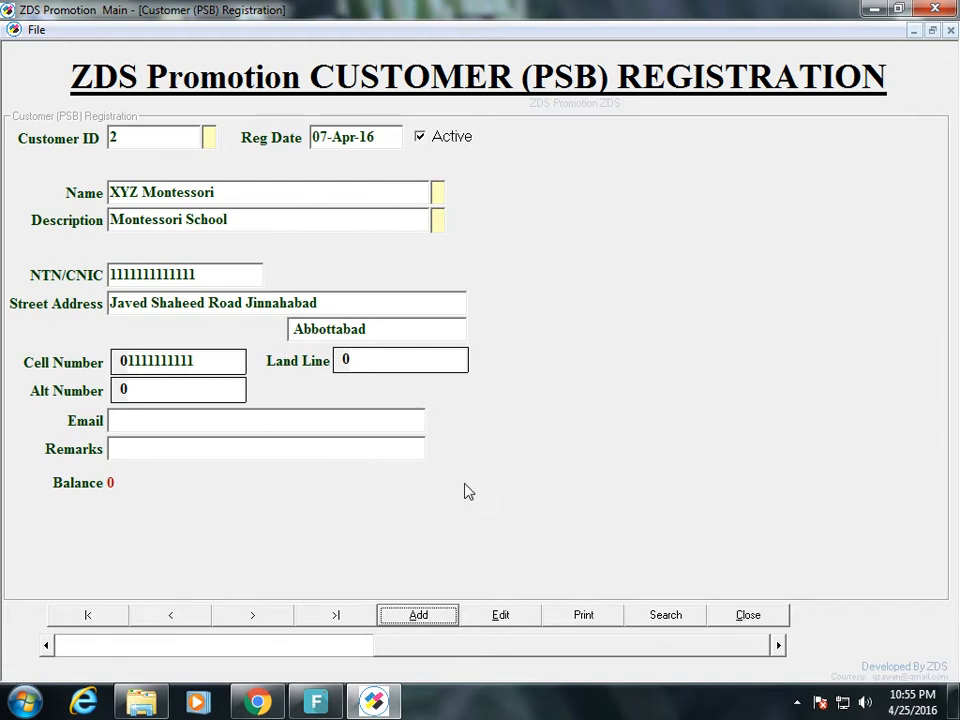
click(755, 620)
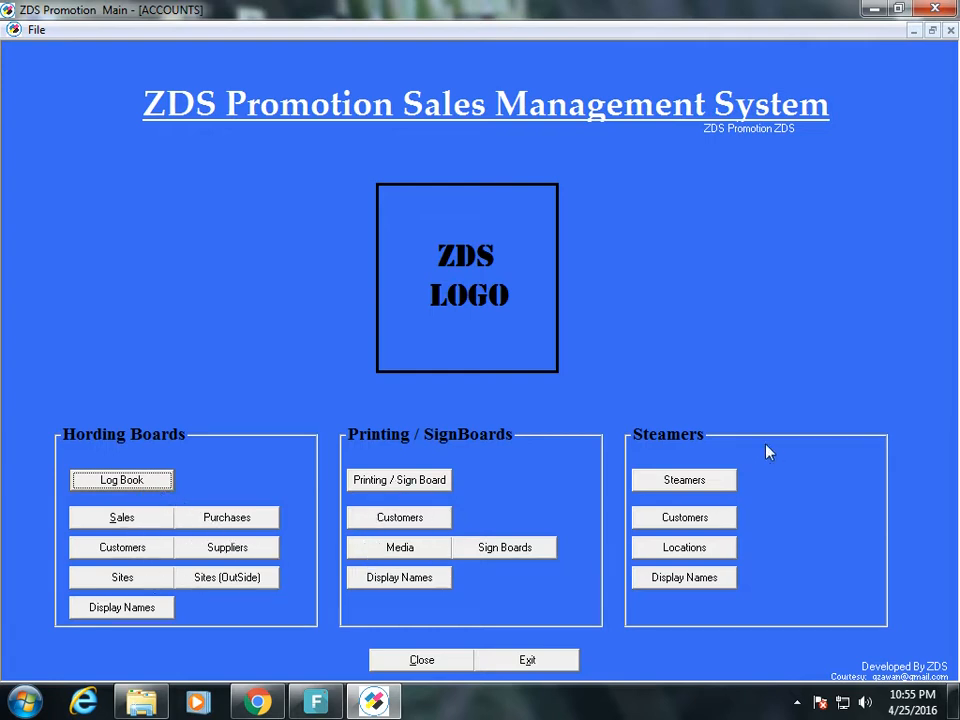
- Open the Steamers transactions, add a new transaction and open the registration form for a new customer
click(684, 482)
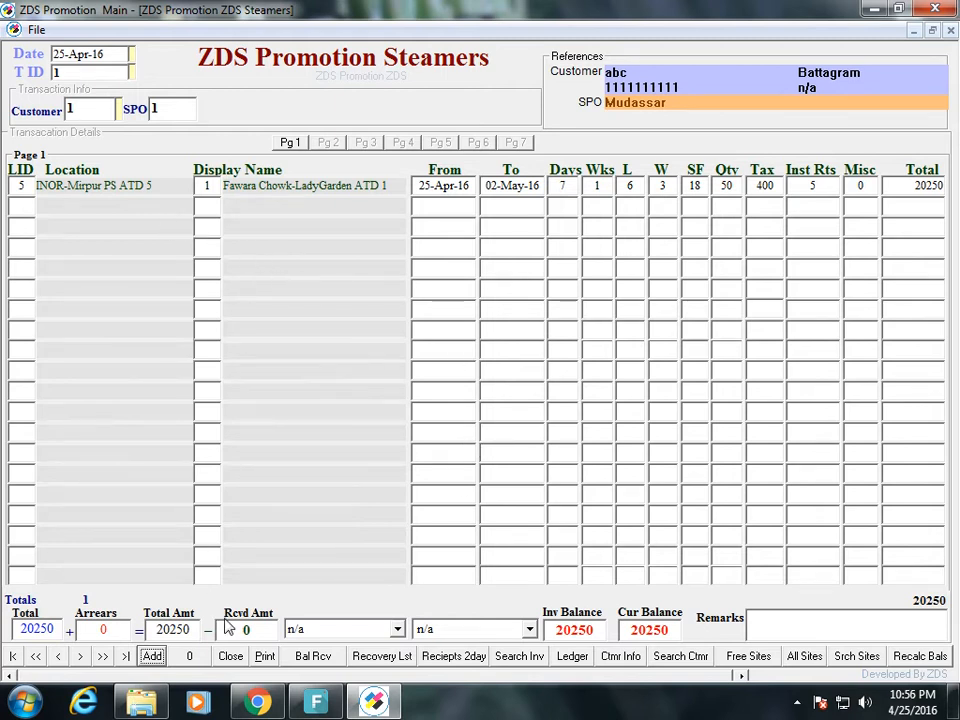
click(151, 657)
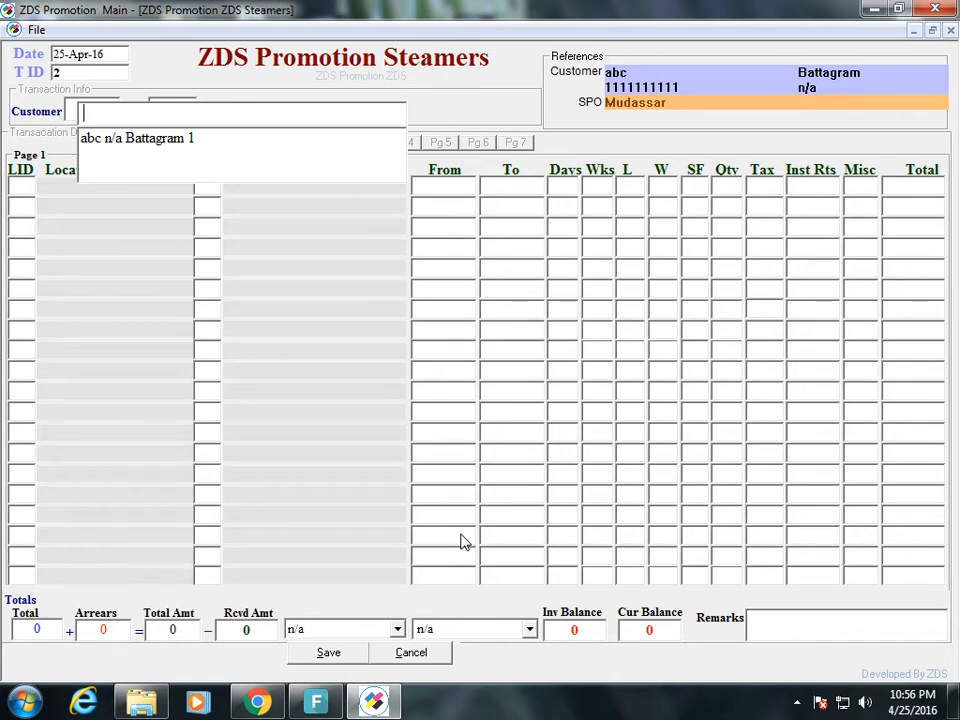
key(Escape)
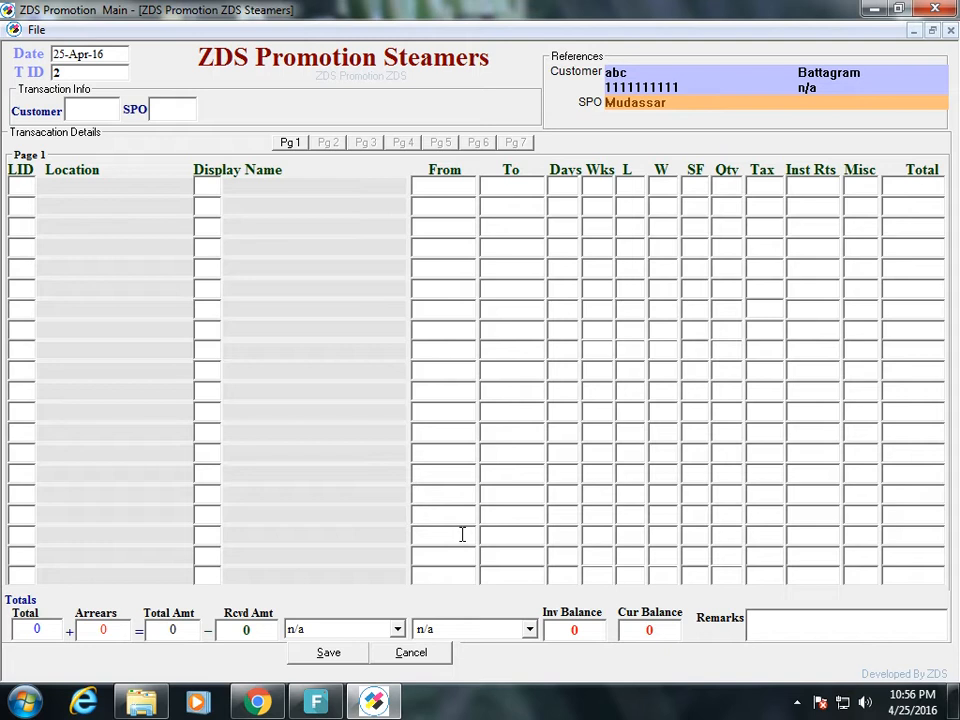
key(F2)
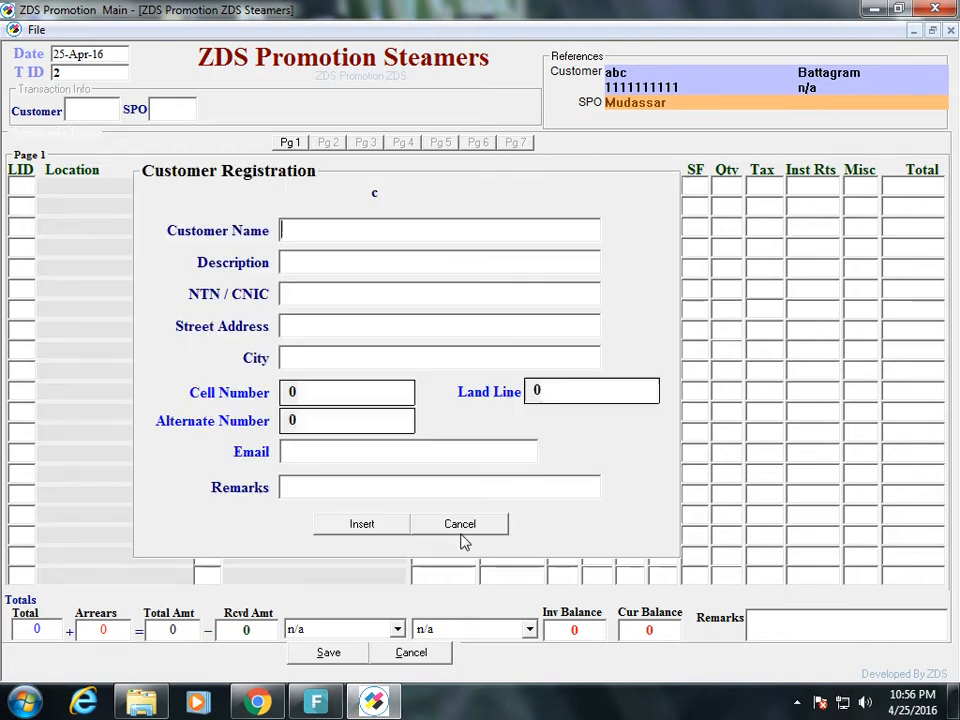
- Fill in the customer name My Stmr Client, description n/a, the NTN / CNIC number and the street address
text(My Stmr Clien)
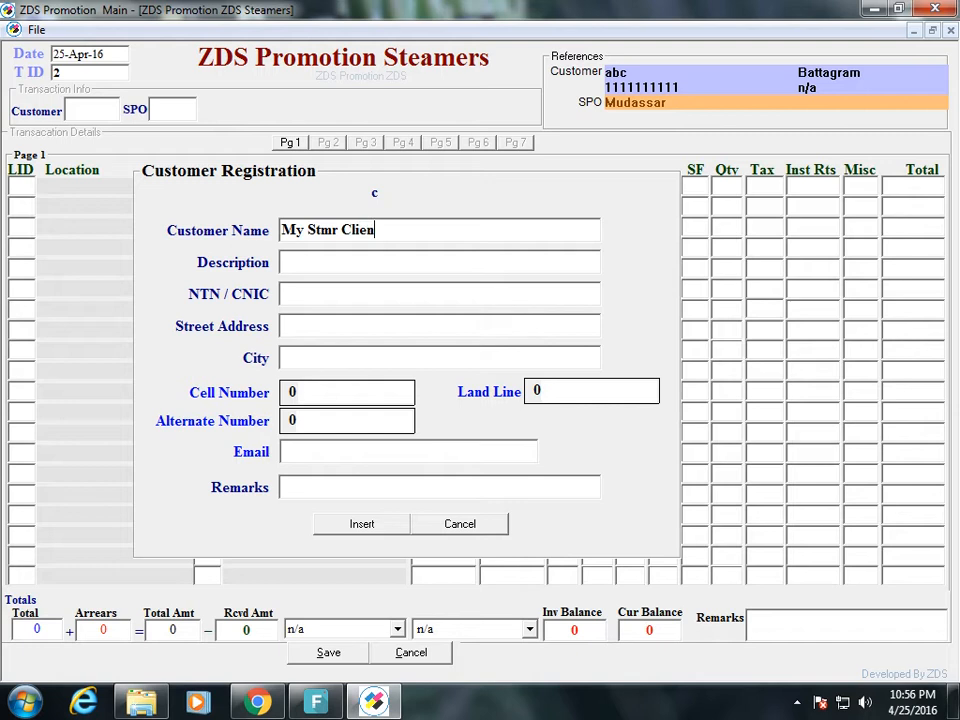
text(/a)
key(Tab)
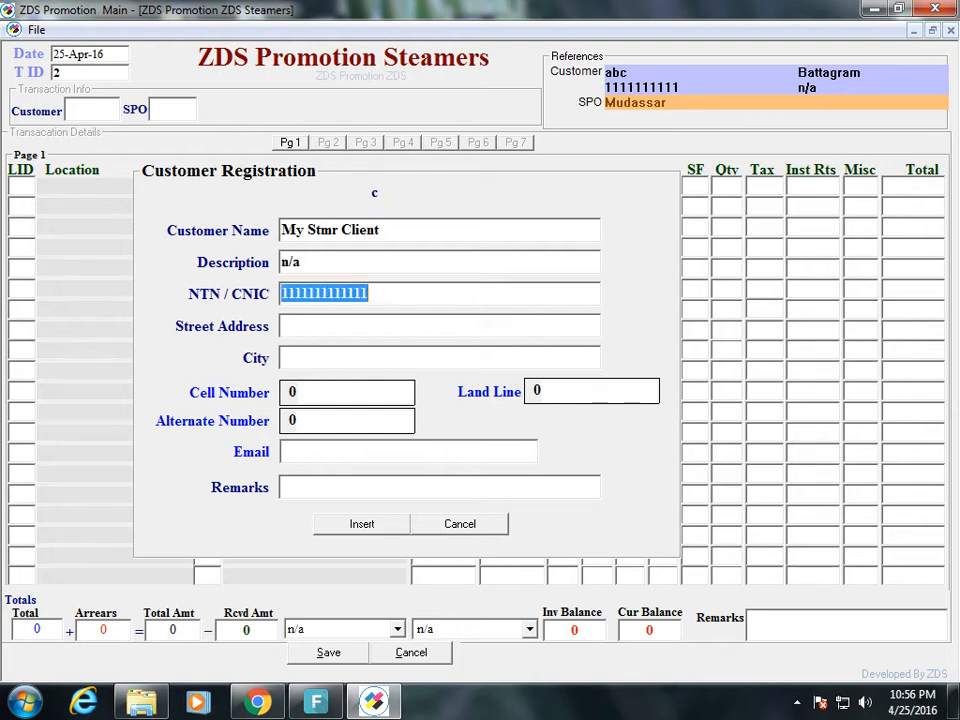
key(Tab)
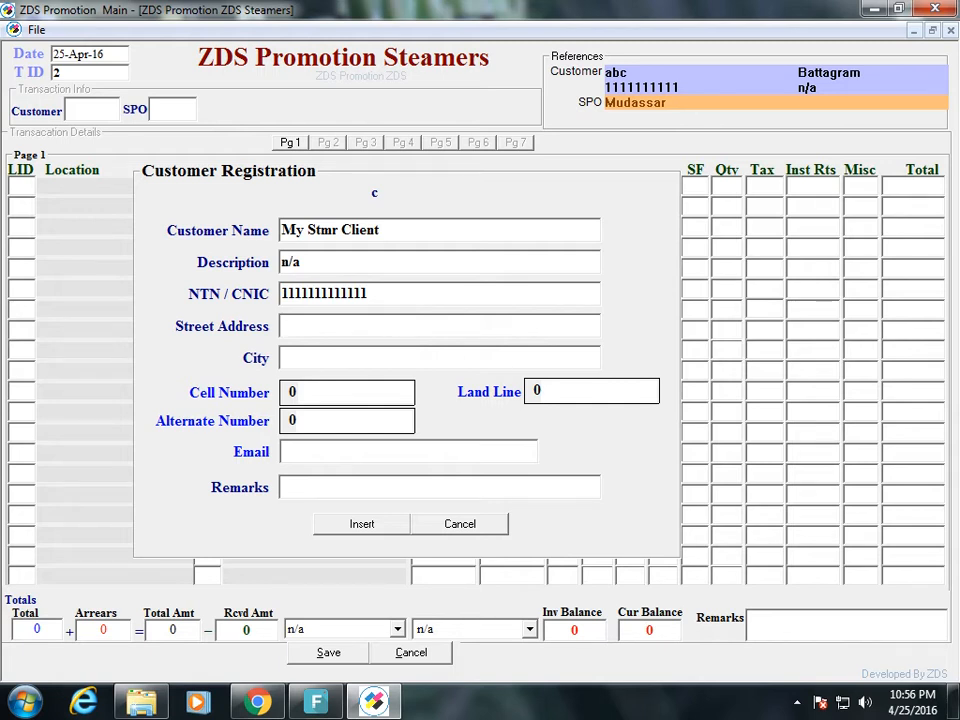
text(AMC)
key(Tab)
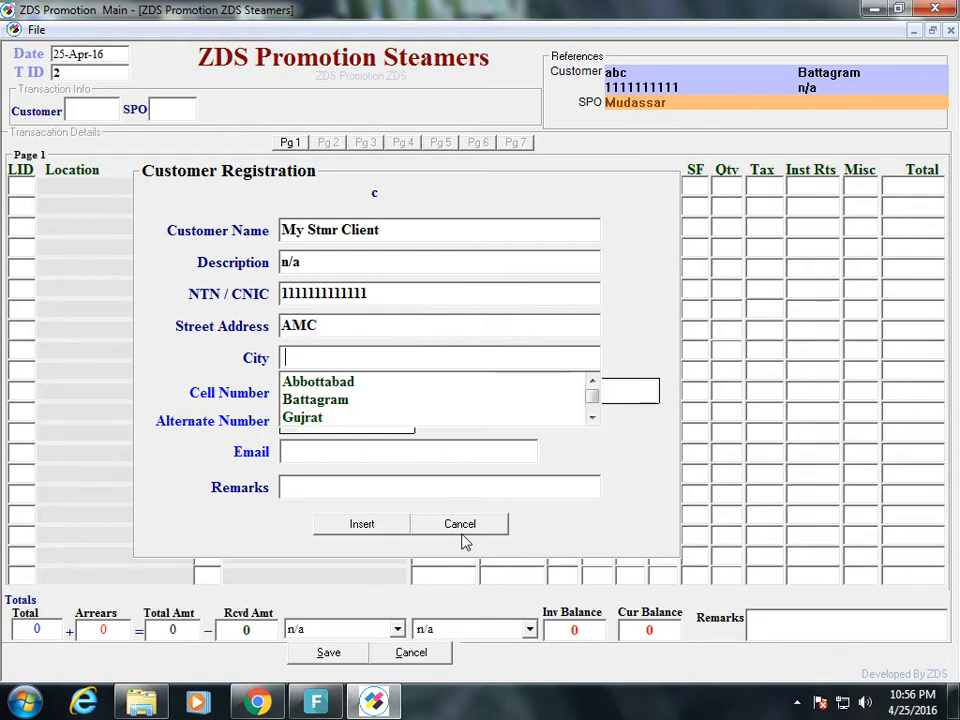
- Set the customer's city to Abbottabad, enter the cell number and insert the new customer into the transaction
key(Down)
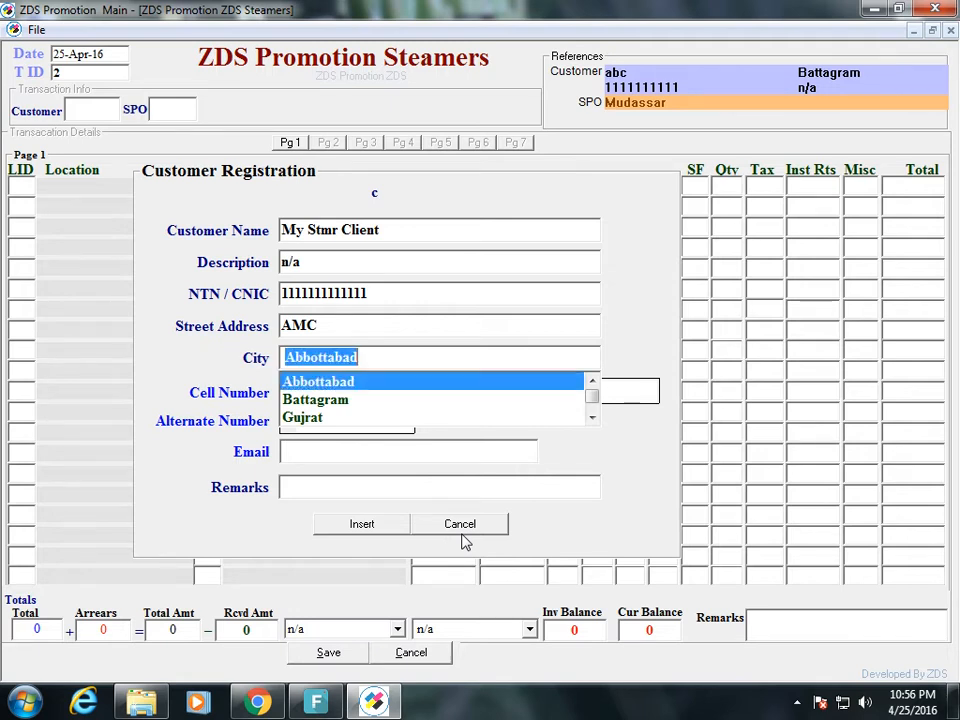
key(Tab)
key(Tab)
key(Tab)
key(Tab)
key(Tab)
key(Tab)
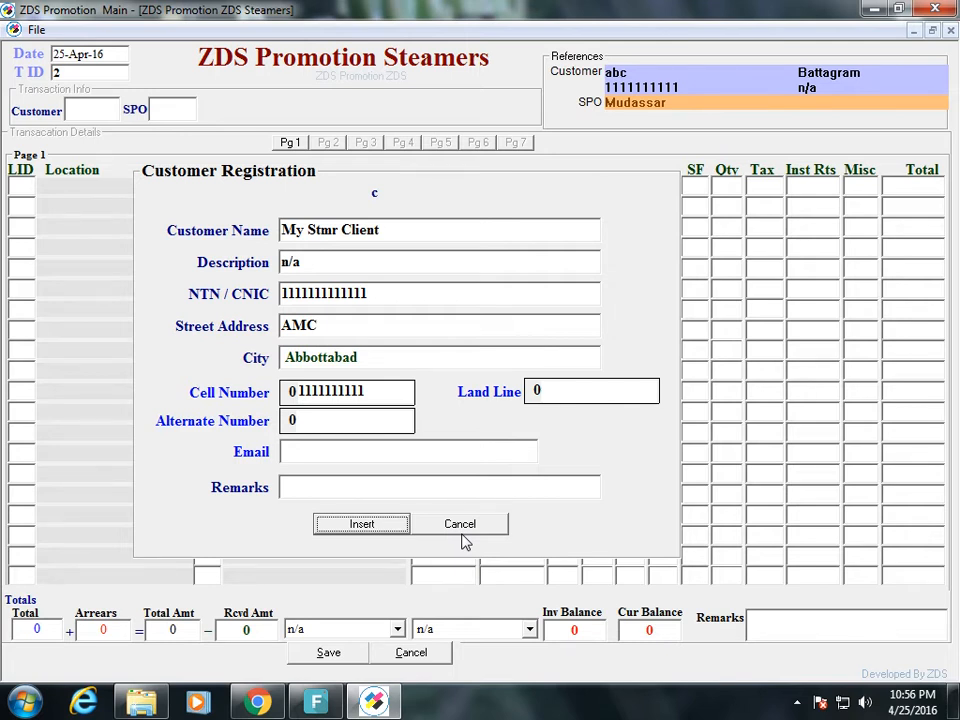
key(Return)
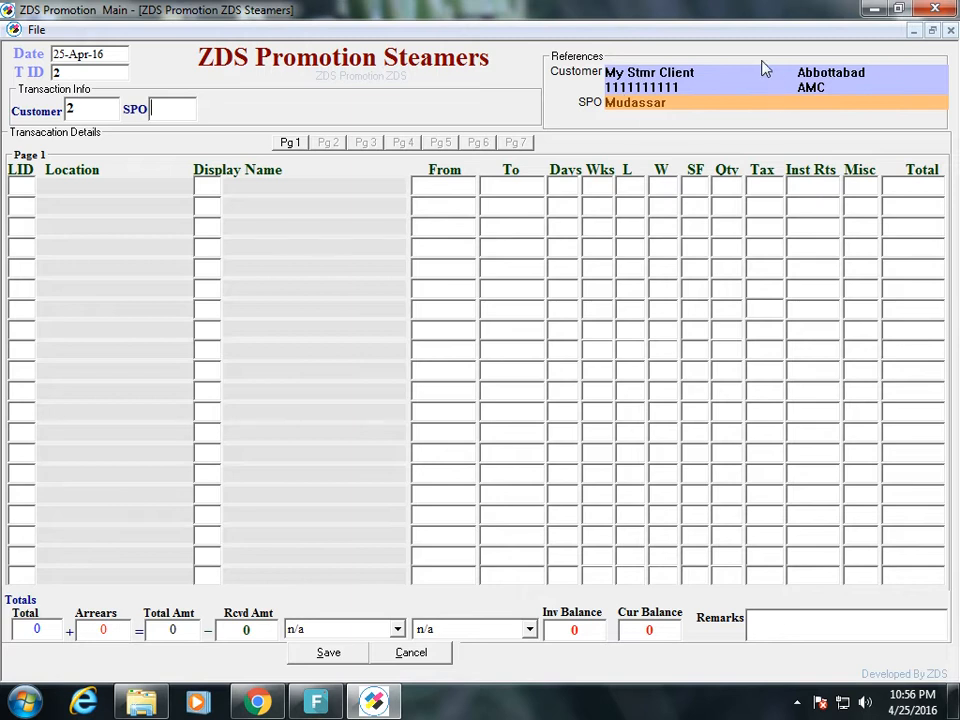
- Set the transaction's SPO to 1 and choose Dchowk- Tank Chowk HR 7 as the first row's location
text(1)
key(Return)
key(Return)
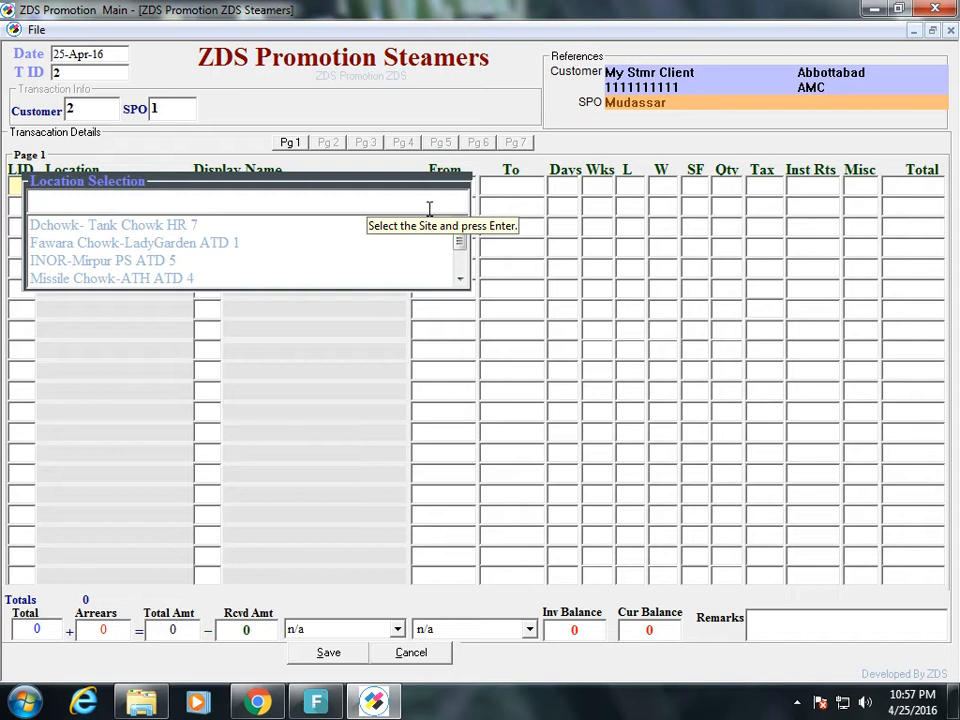
key(Down)
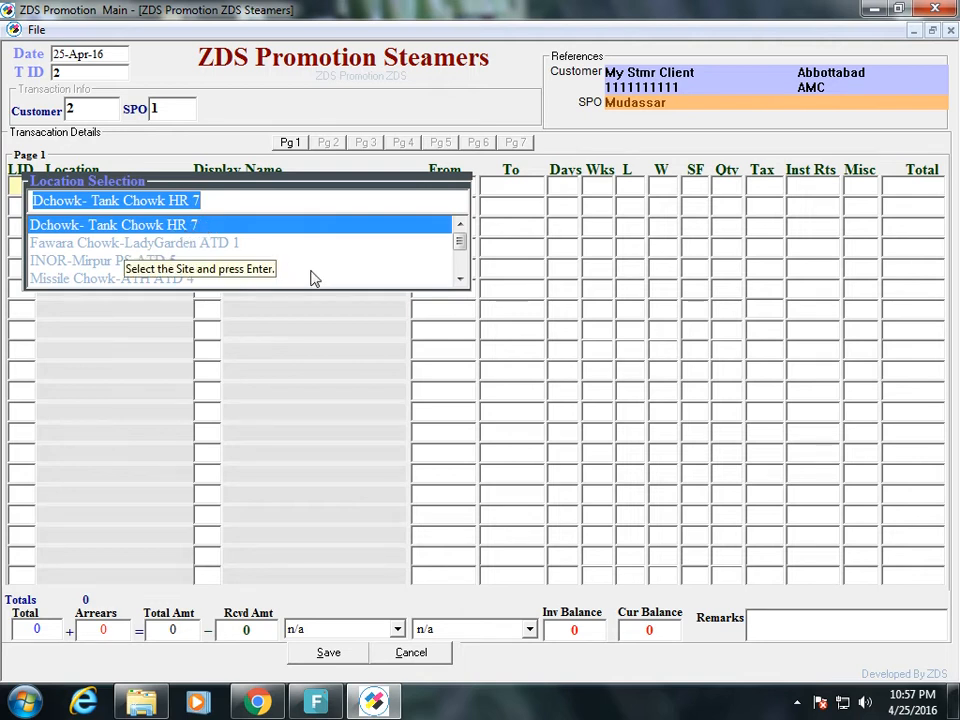
key(Return)
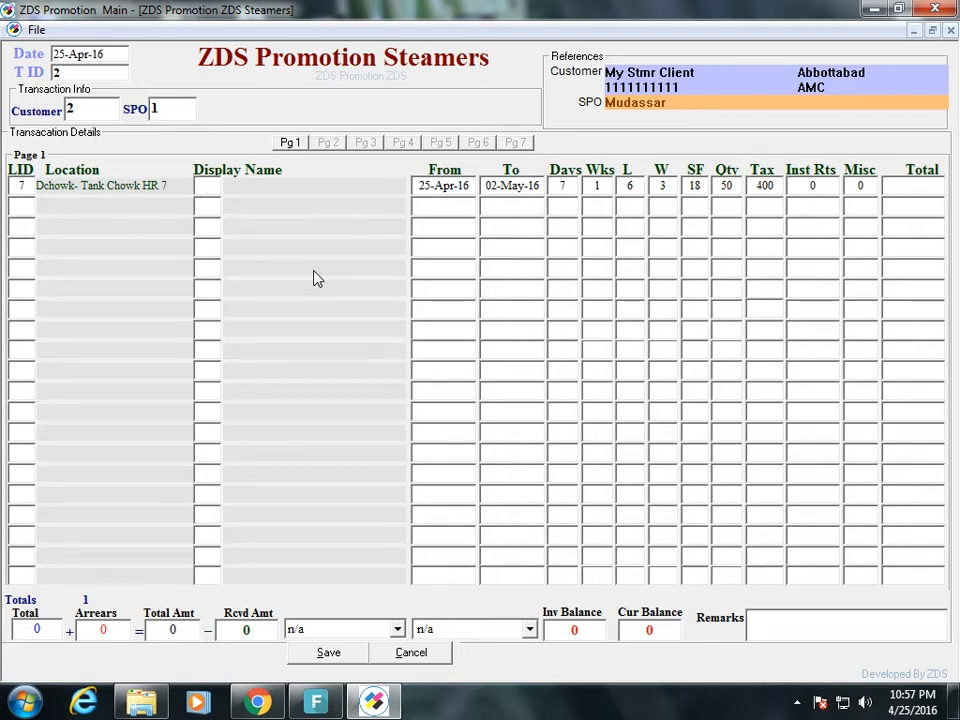
- Choose My Happy Lands 6 as the display name for the first row
key(Return)
key(Down)
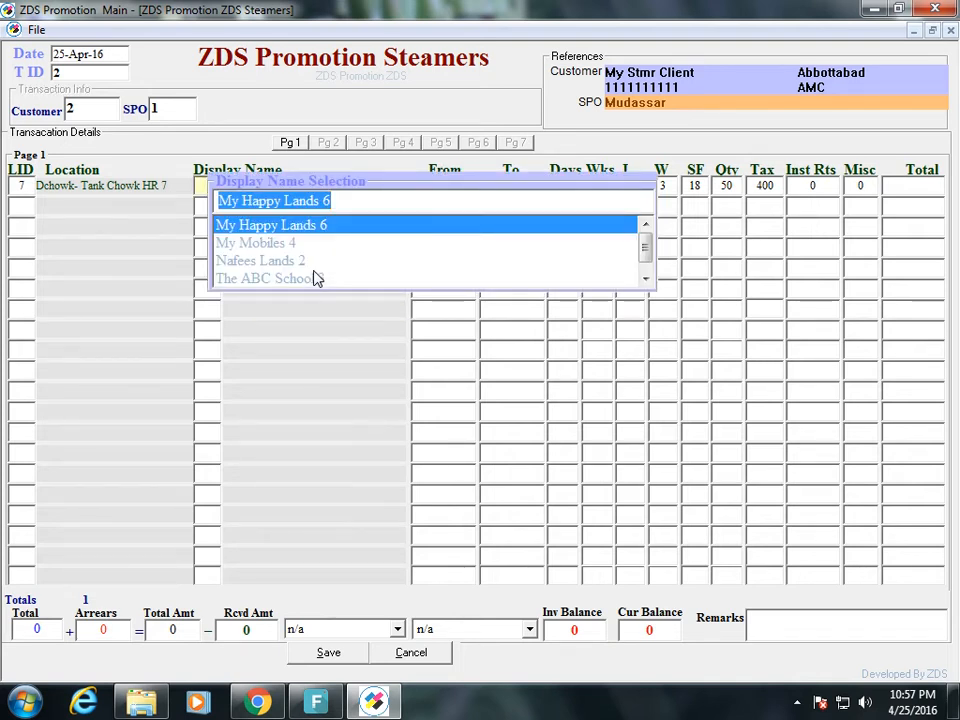
key(Return)
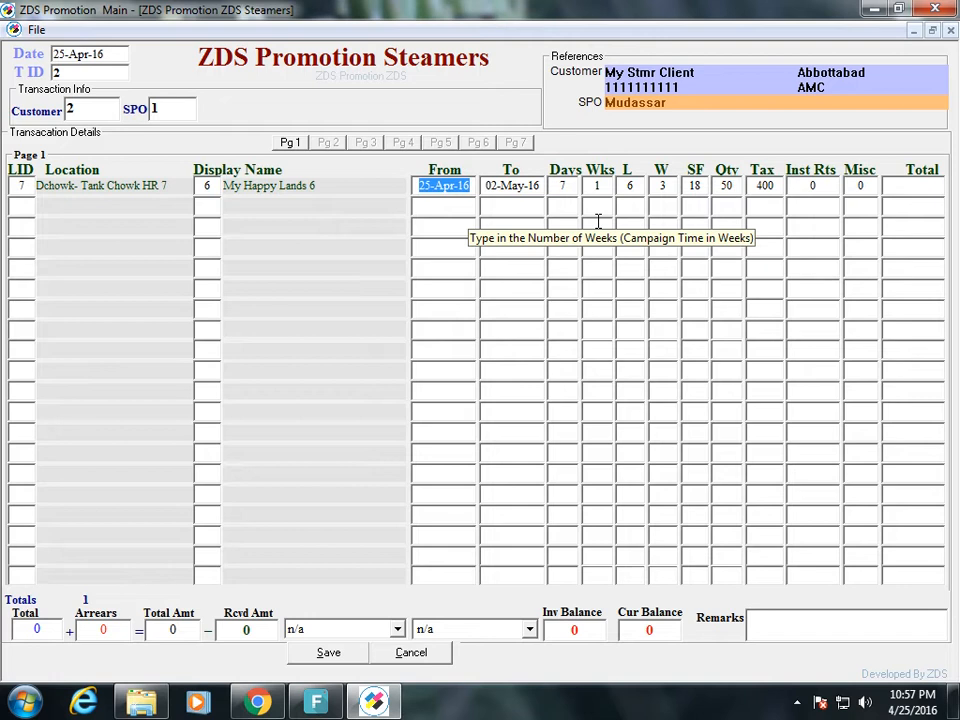
- Replace the first row's From date with 22-Apr-16 using the calendar
key(Delete)
key(Return)
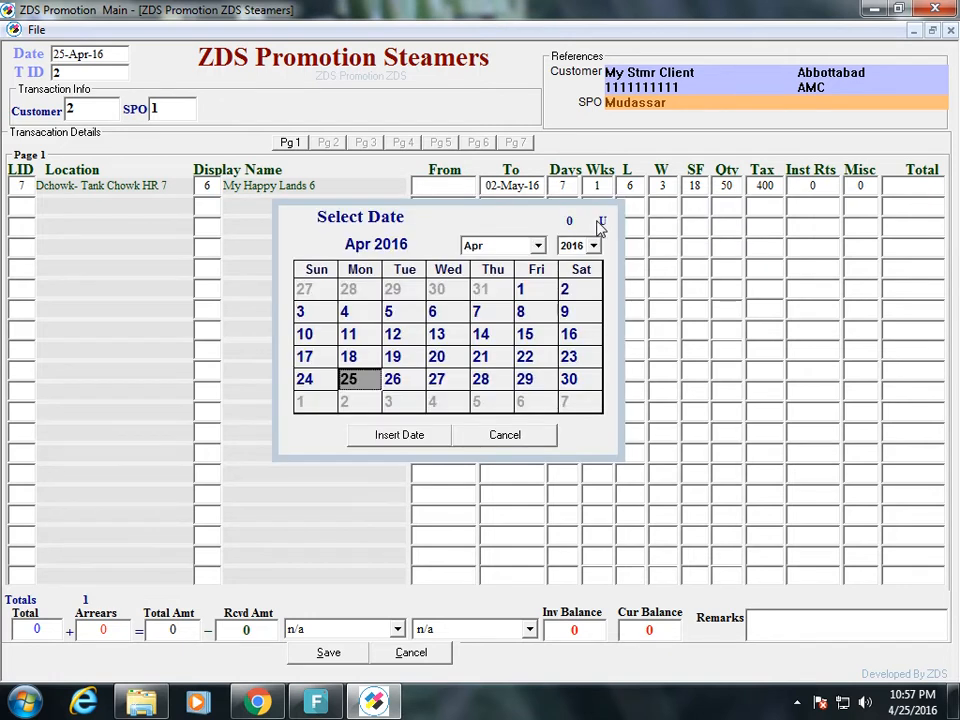
key(Left)
key(Up)
key(Right)
key(Right)
key(Right)
key(Right)
key(Right)
key(Right)
key(Right)
key(Left)
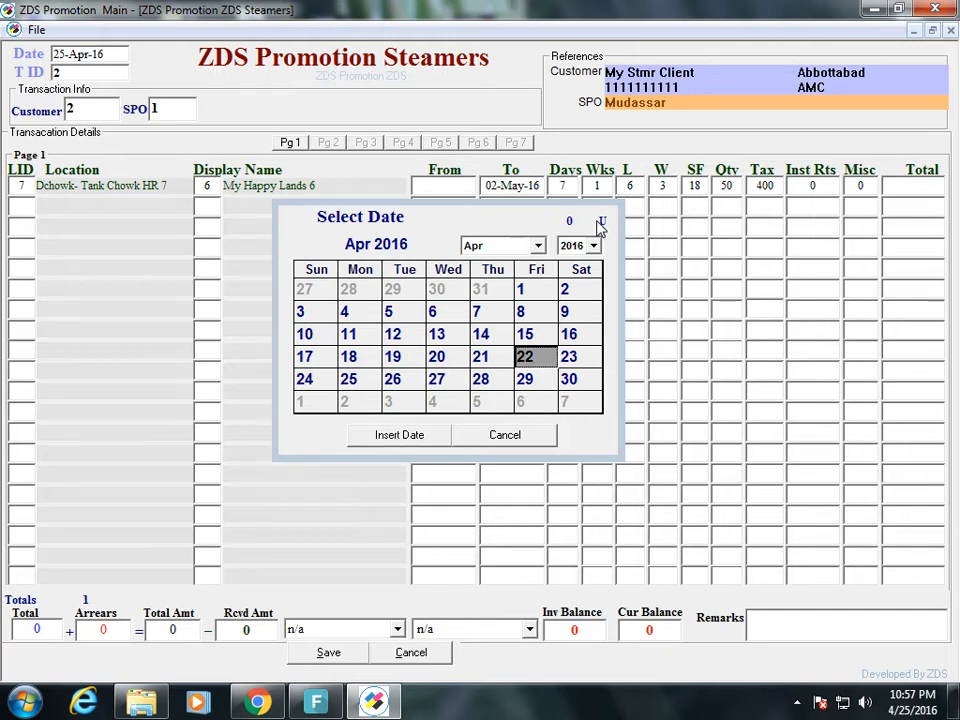
key(Return)
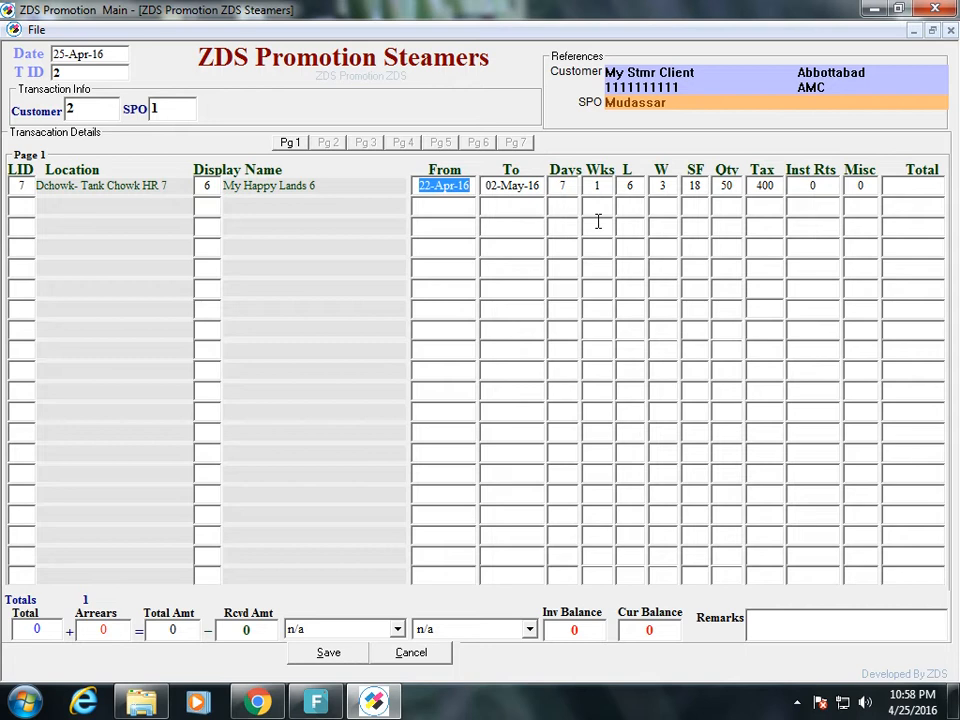
key(Tab)
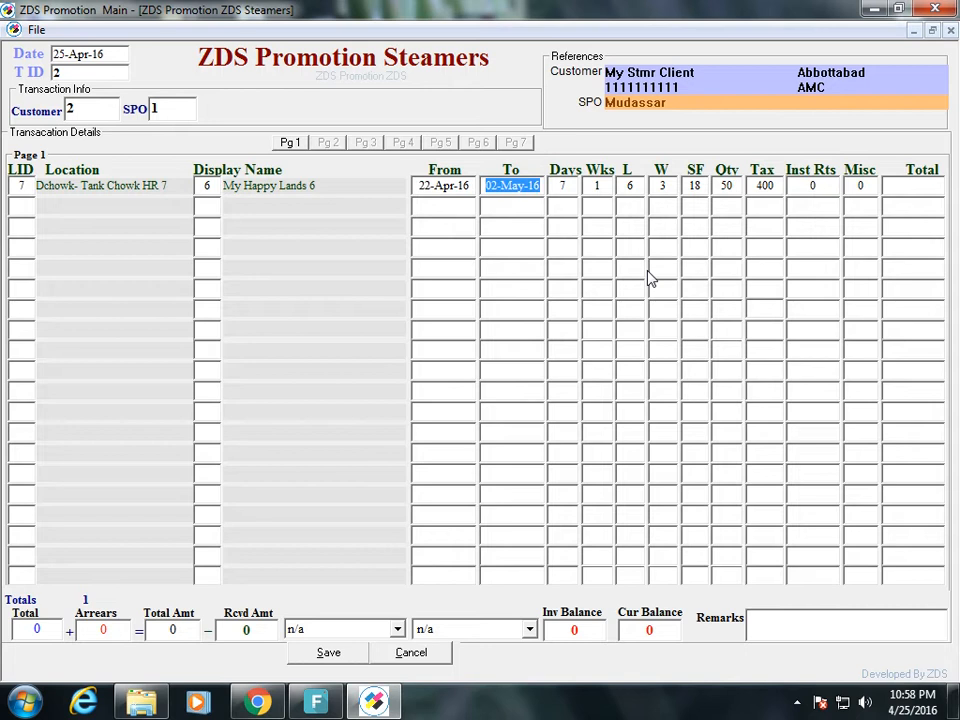
- Set the first row's campaign length to 14 days
key(Tab)
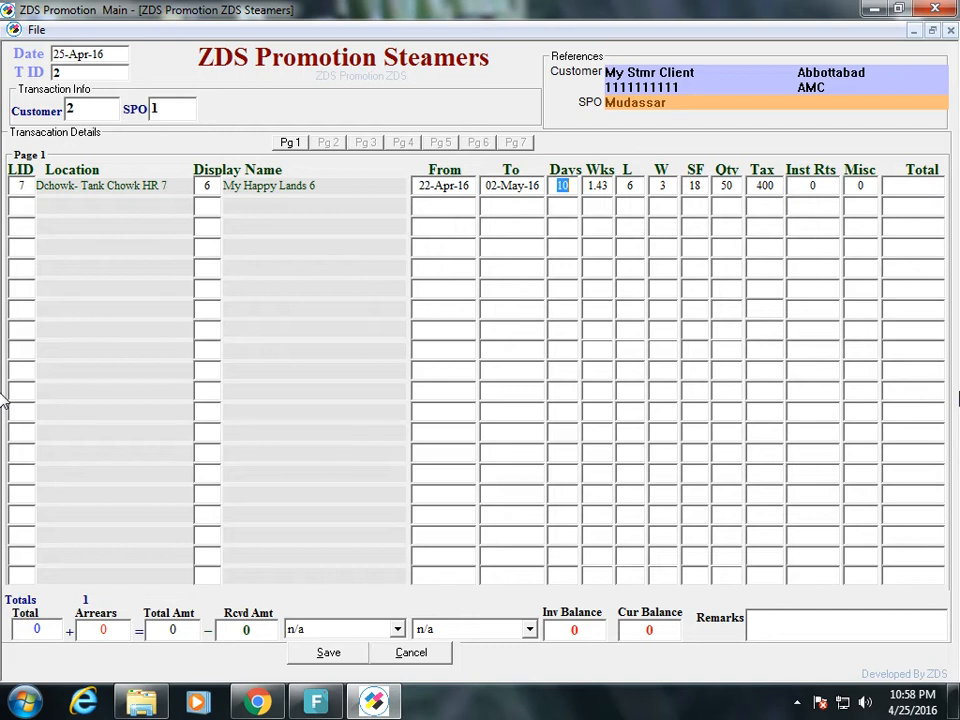
text(14)
key(Tab)
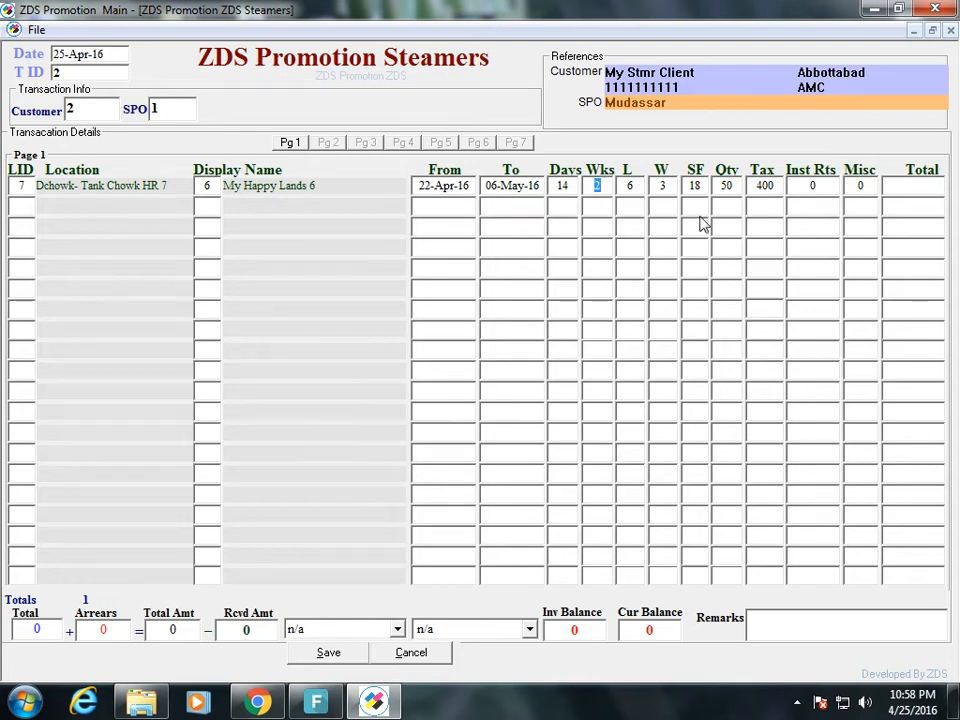
- Change the first row's number of weeks to 1 and set it back to 2
text(1)
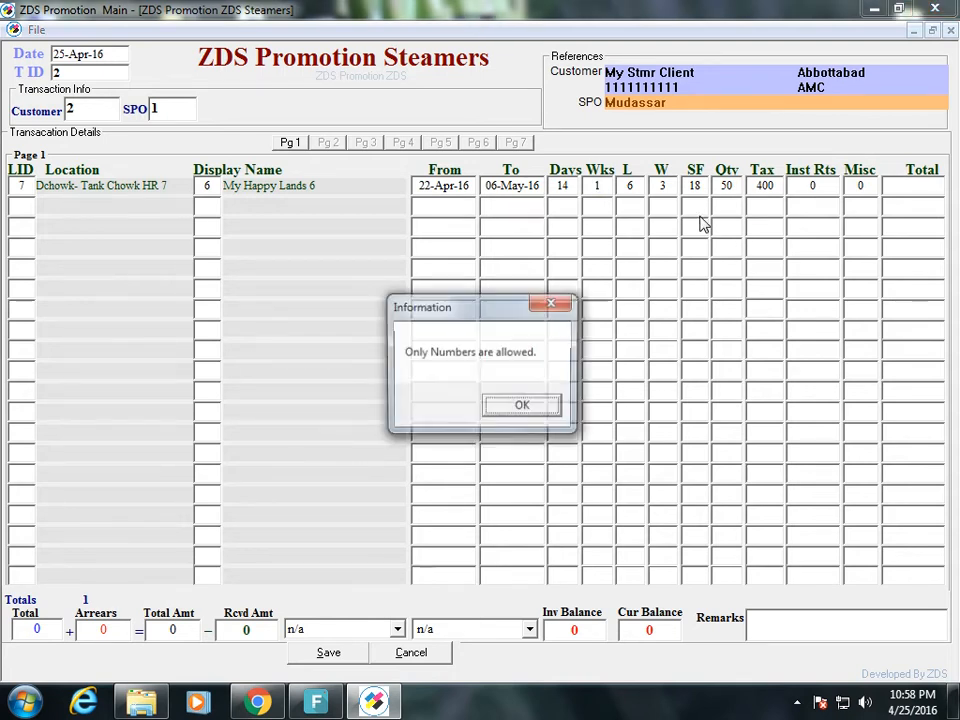
key(Return)
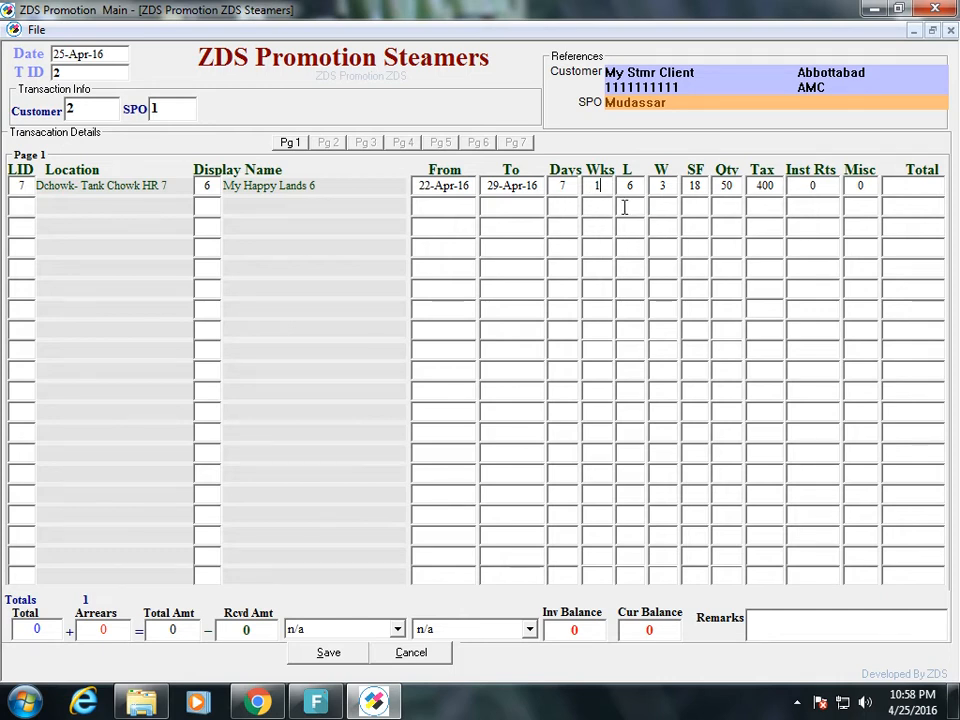
key(BackSpace)
text(2)
key(Tab)
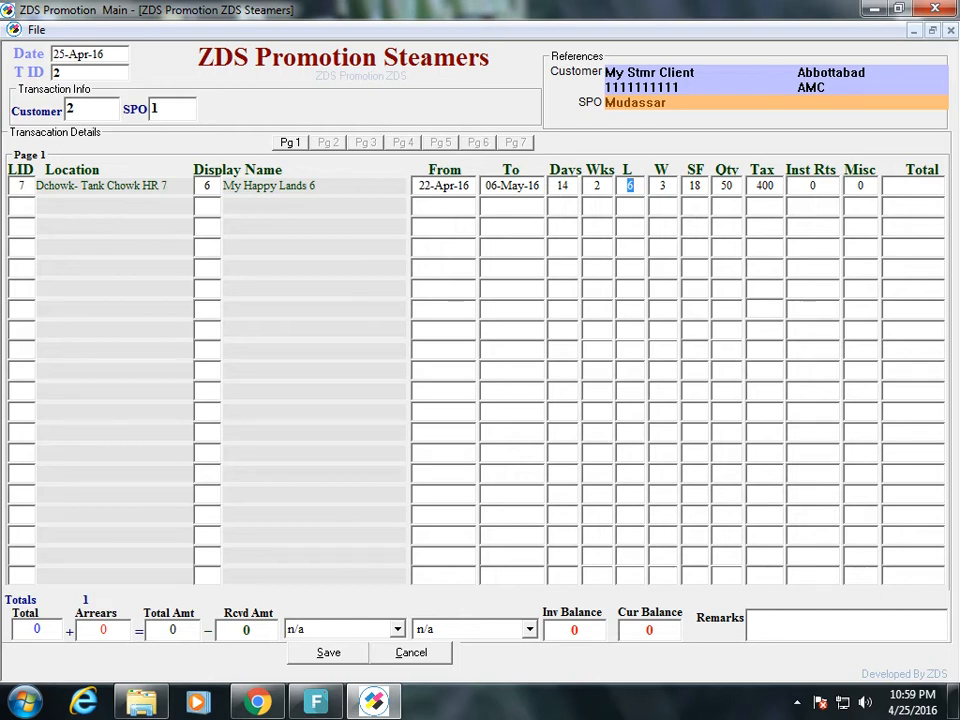
- Set the first row's length to 7 and its installation rate to 50
text(7)
key(Tab)
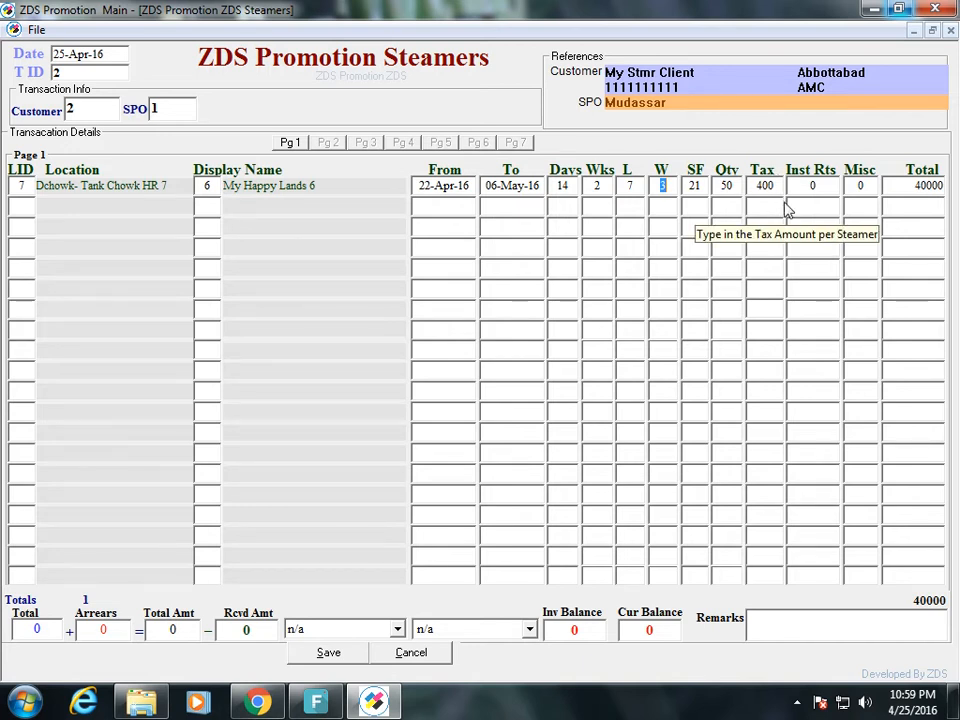
key(Tab)
key(Tab)
key(Tab)
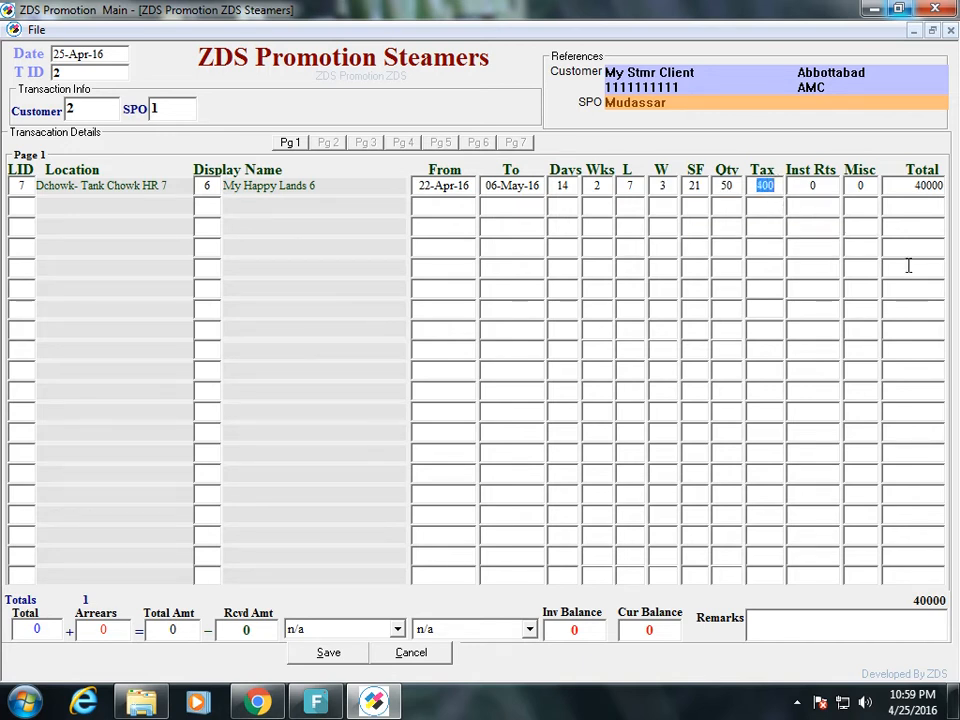
key(Tab)
text(50)
key(Tab)
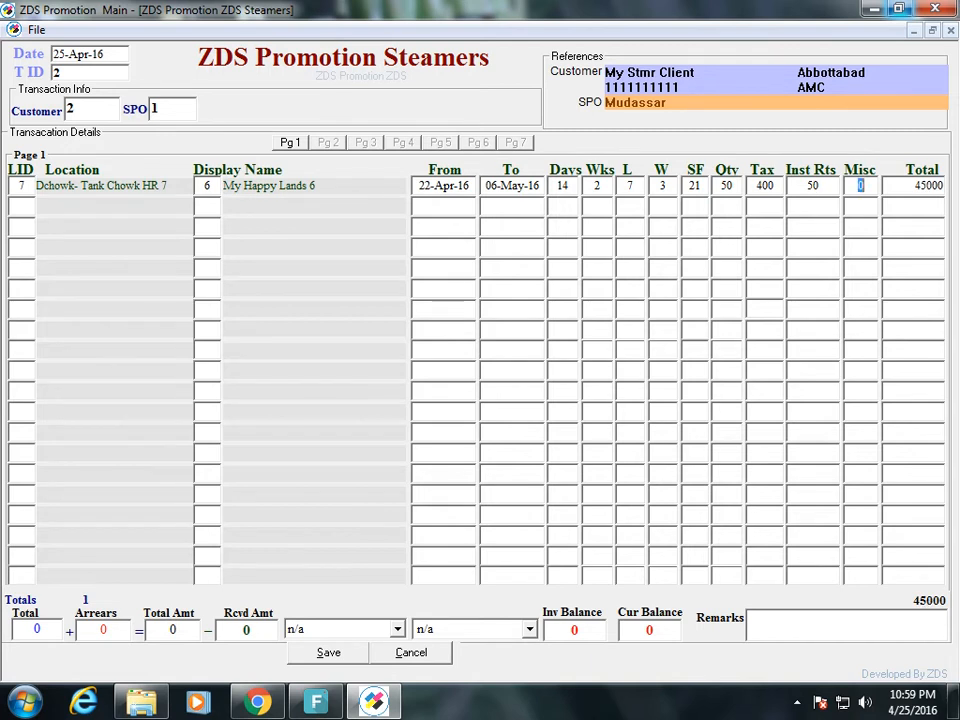
- Finish the row entry and record a received amount of 20000
key(Tab)
click(21, 206)
key(Return)
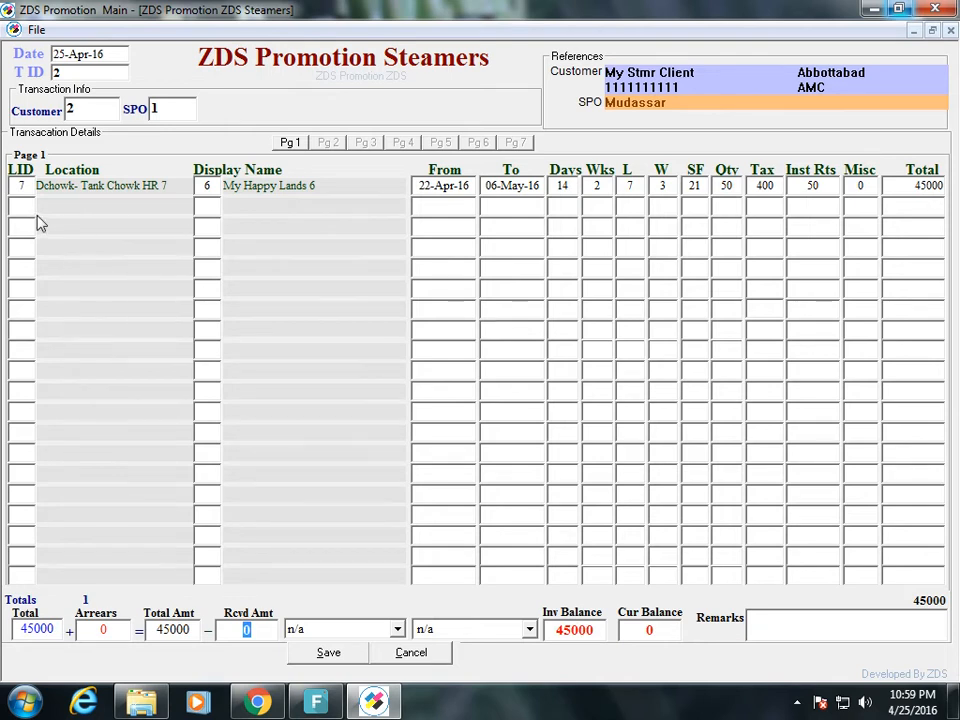
click(253, 631)
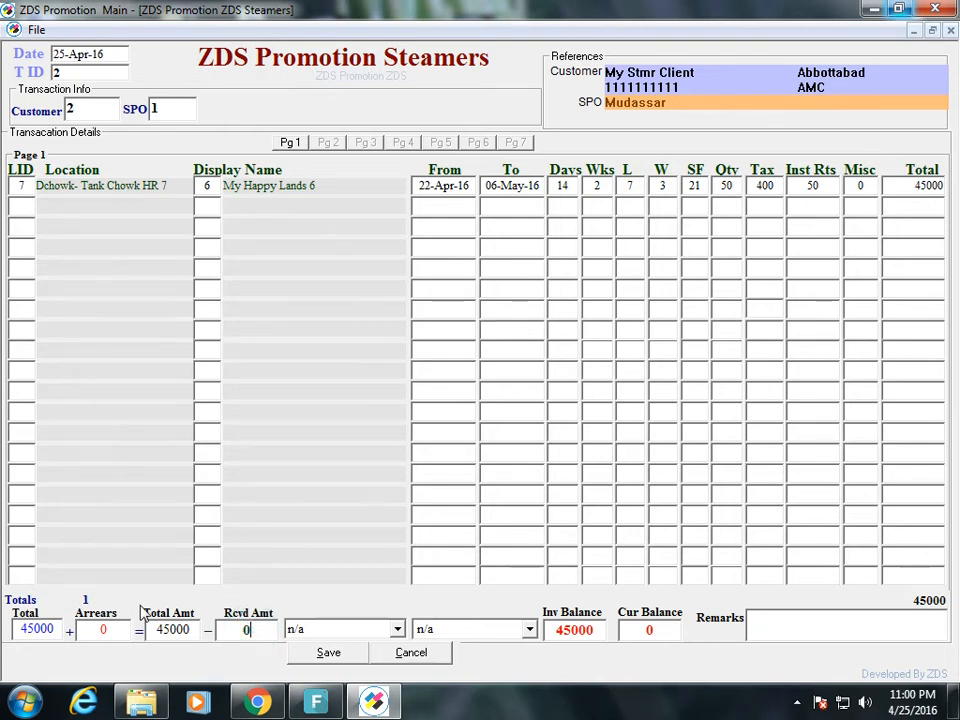
double_click(245, 630)
text(20000)
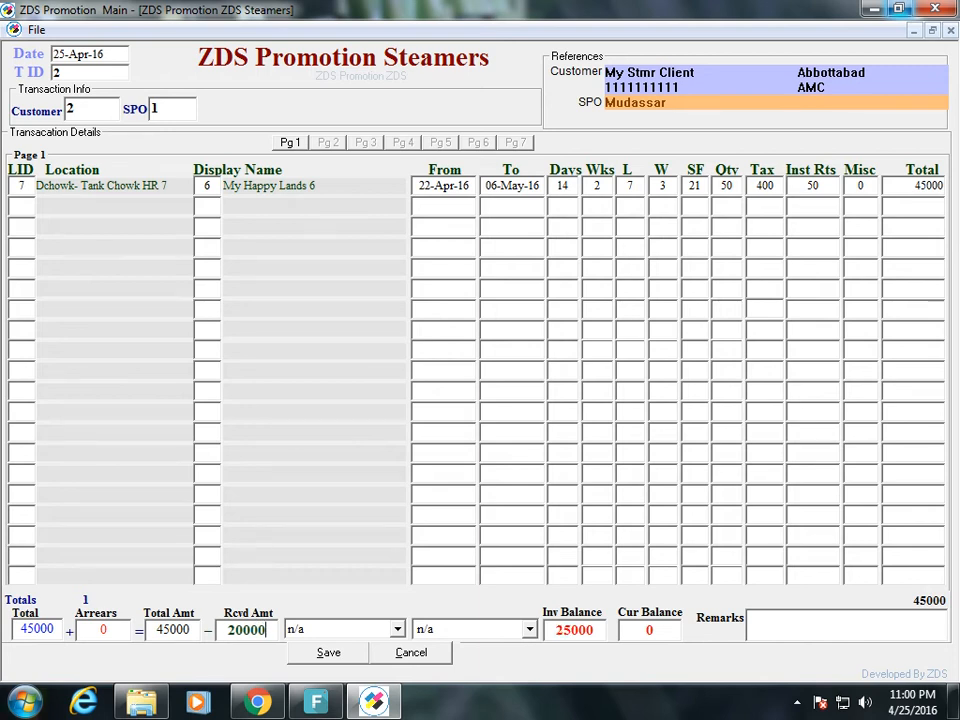
- Accept the cash receipt options, enter the remark dfgdfgdfg and save the Steamers transaction
key(Tab)
key(Tab)
key(Tab)
text(dfgdfgdfg)
key(Tab)
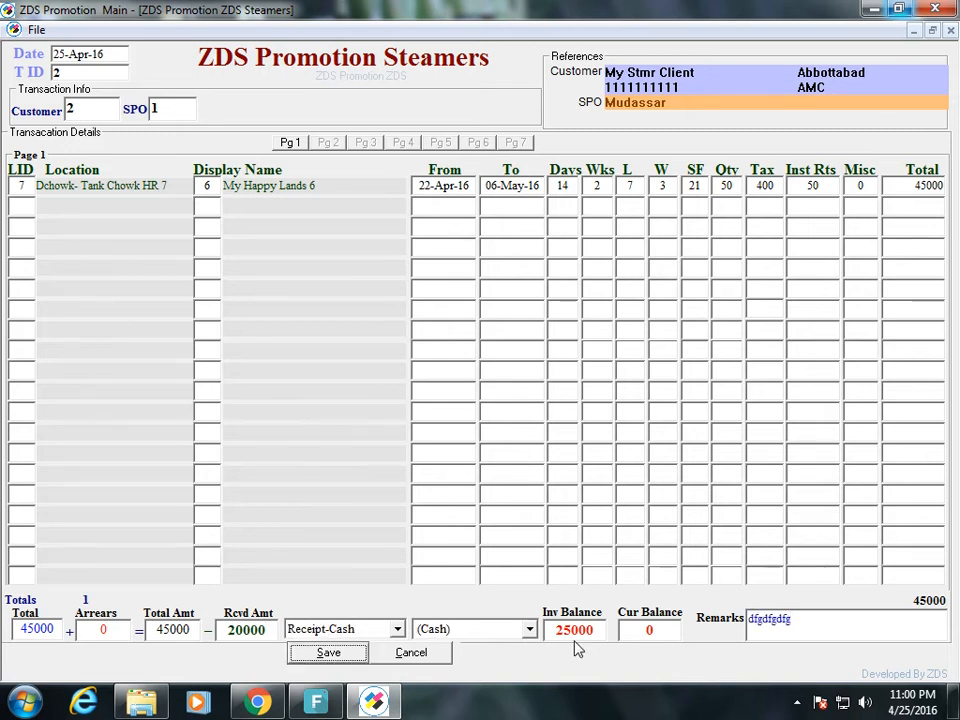
key(Return)
key(Return)
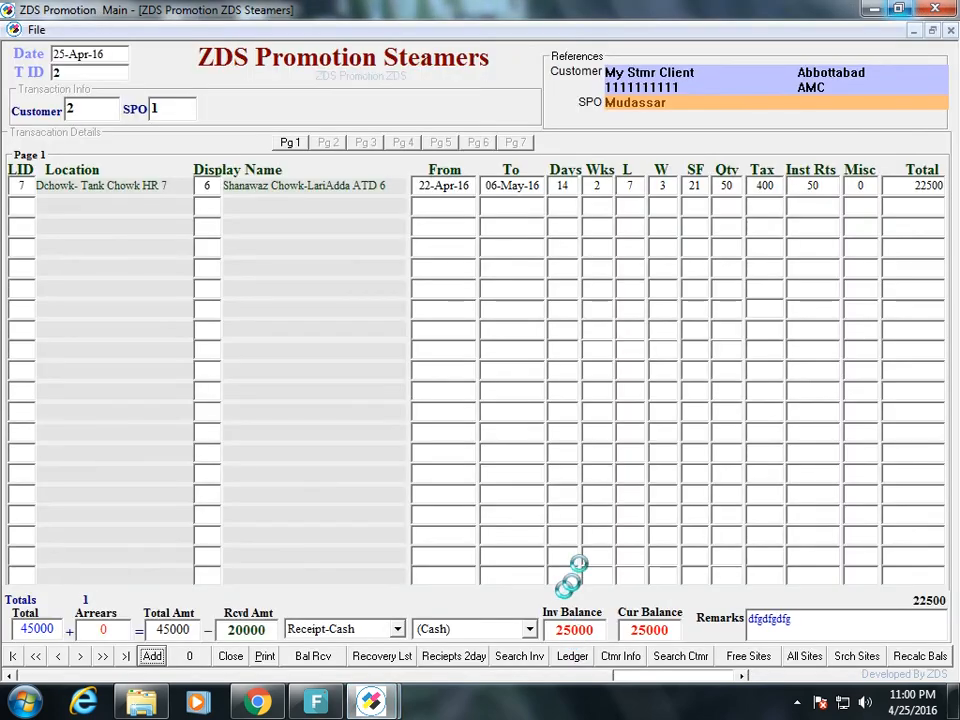
- Reopen the saved transaction's printable Steamer Invoice, review it and close the preview
click(950, 10)
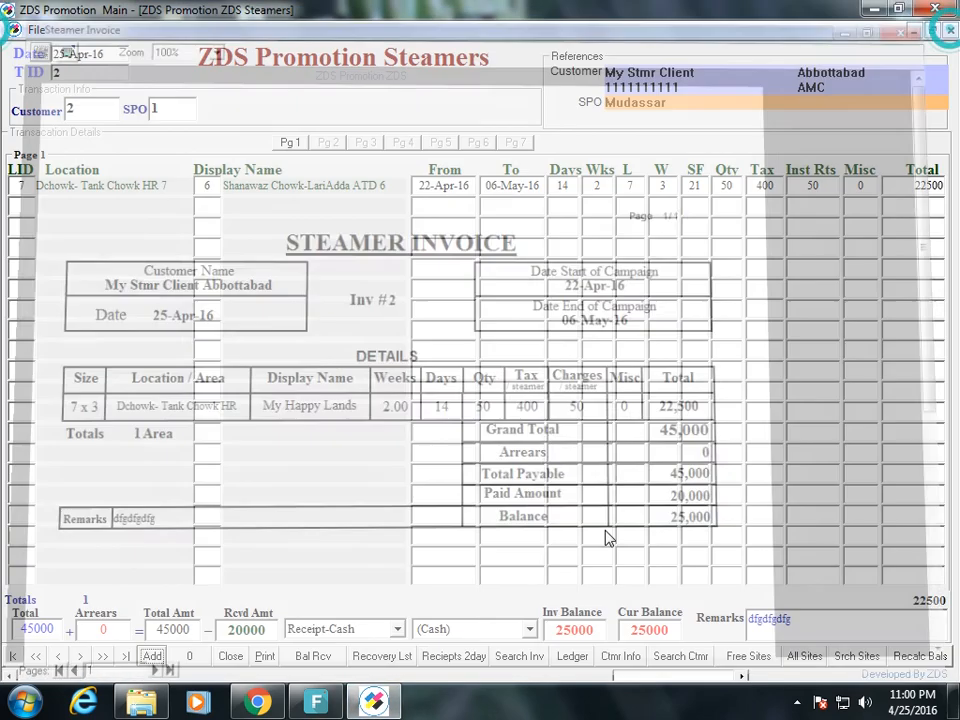
click(264, 658)
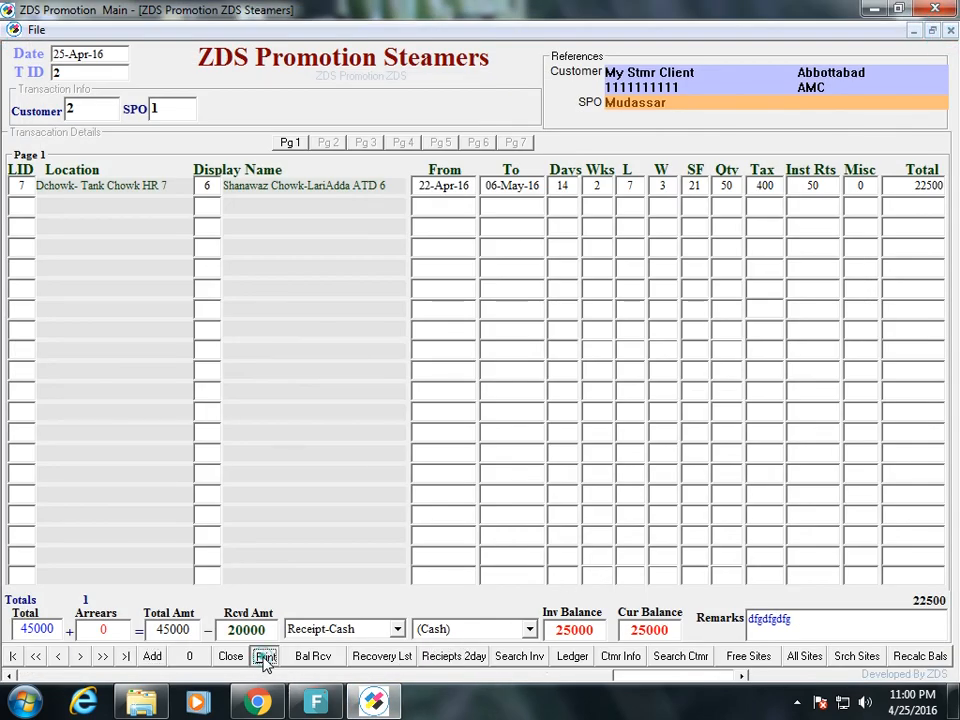
click(620, 422)
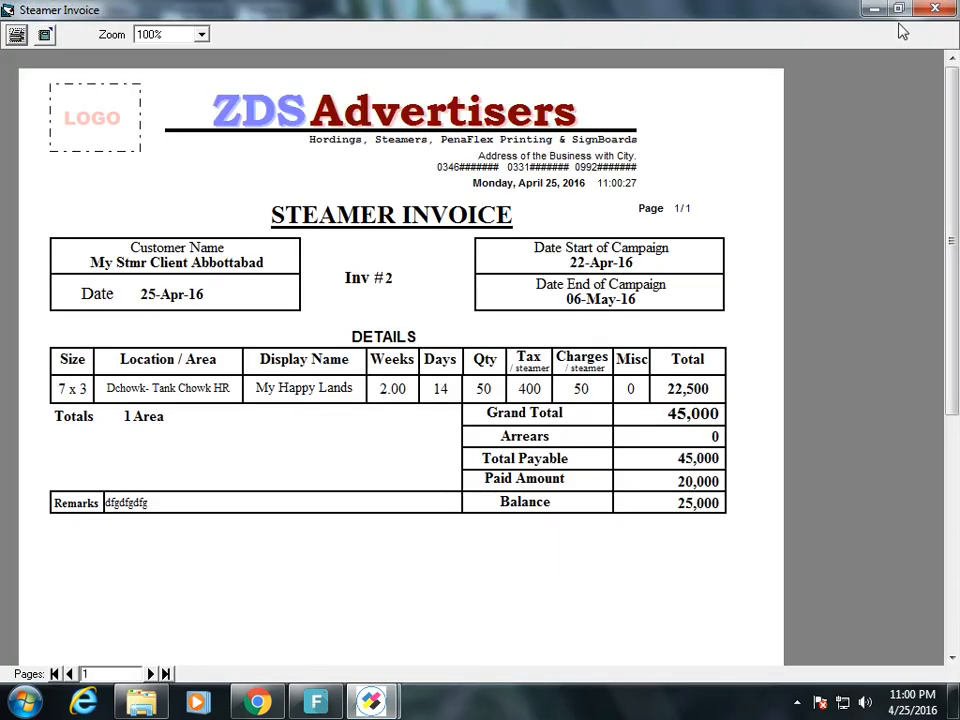
click(938, 9)
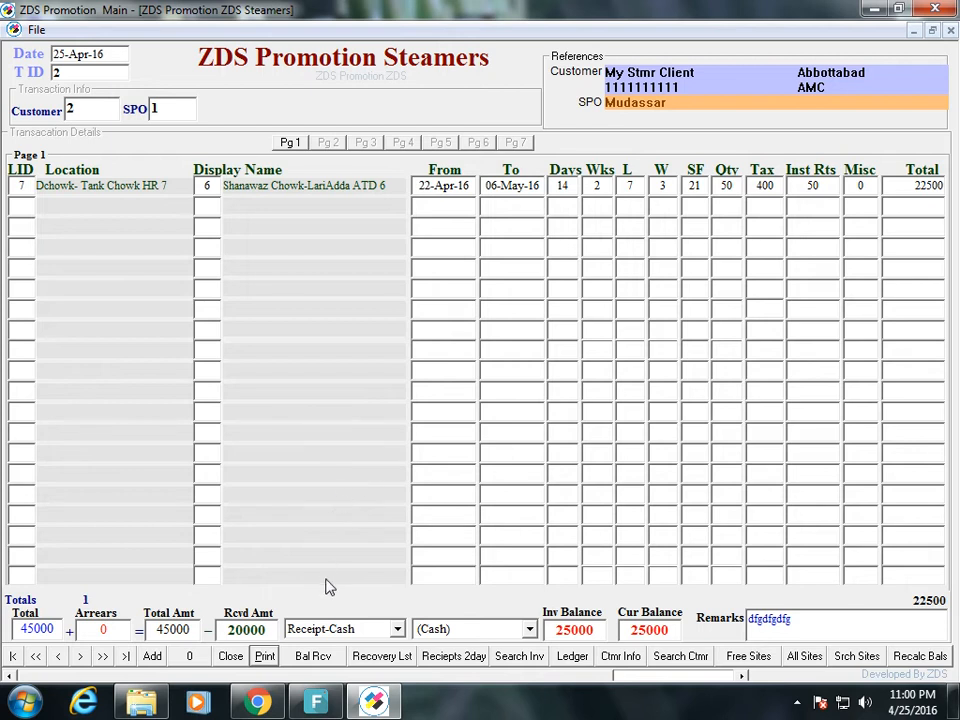
- View the customer's ledger report and close the Steamers form
click(571, 656)
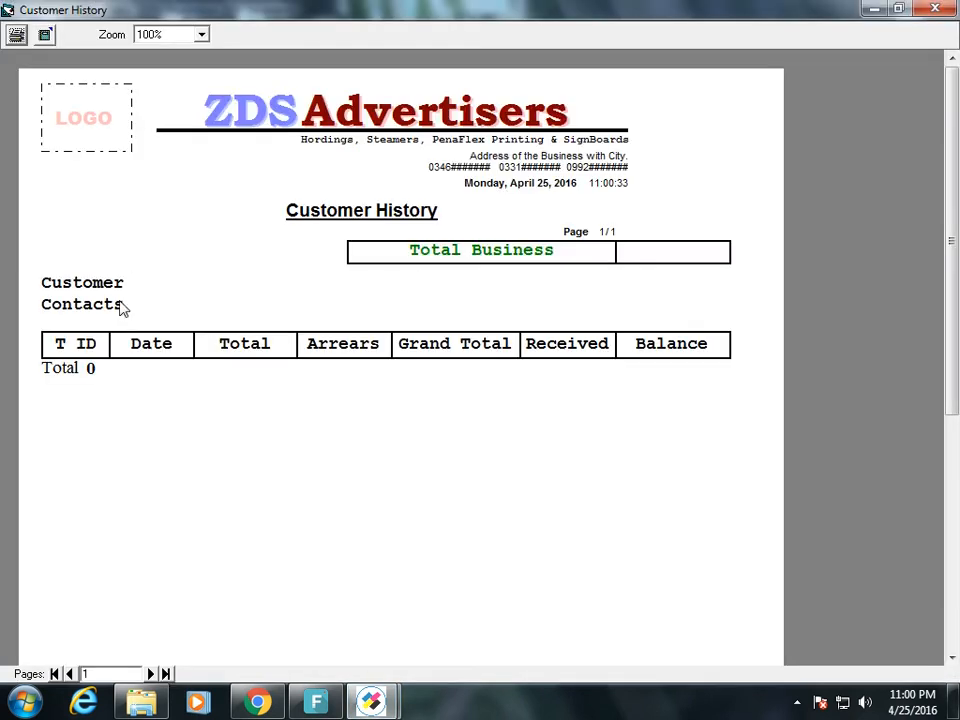
click(949, 8)
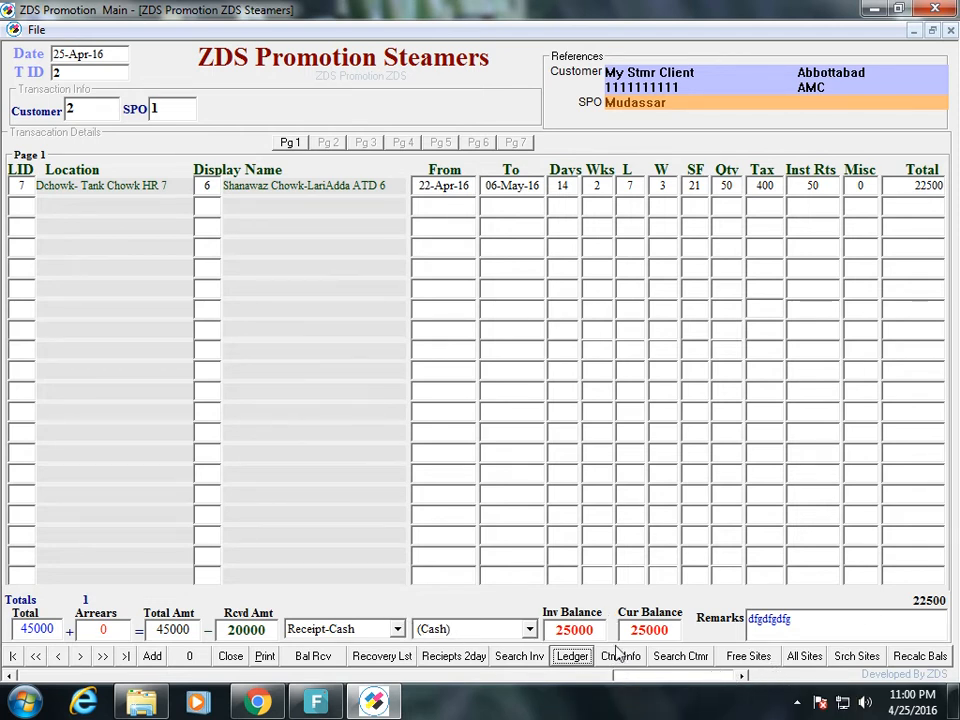
click(233, 658)
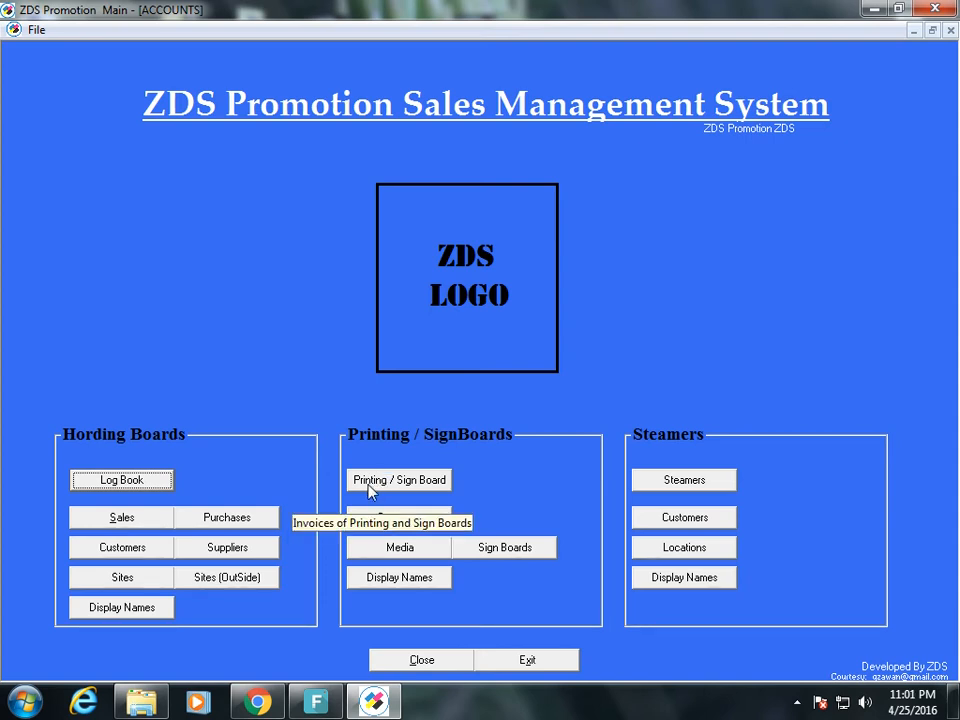
- Open the Printing / Sign Board form and start a new transaction for customer Plasma Electronics
click(370, 486)
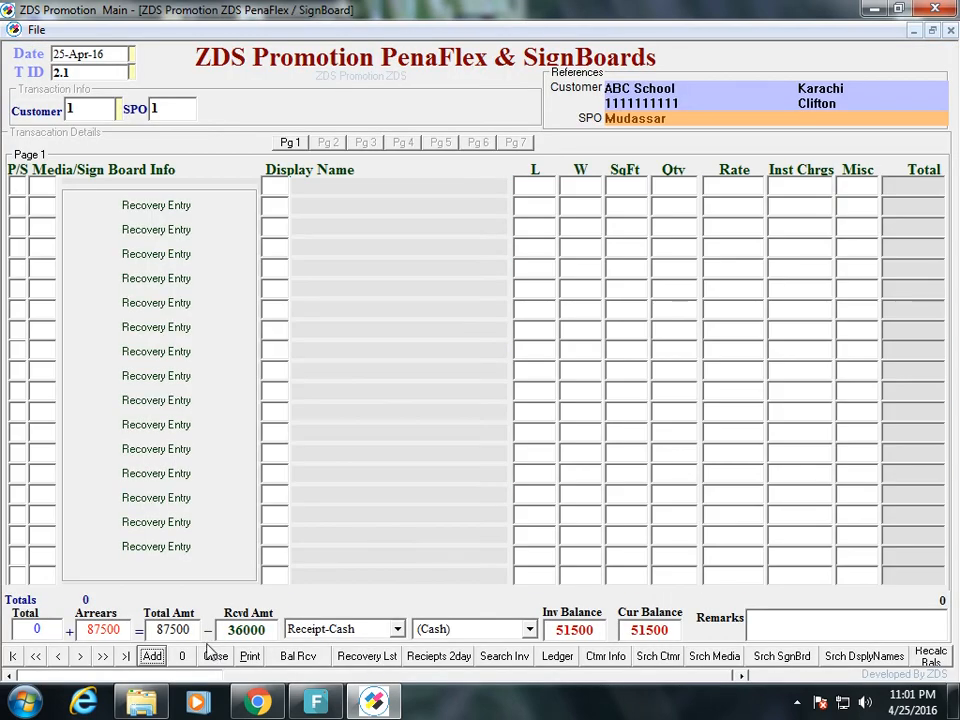
click(152, 656)
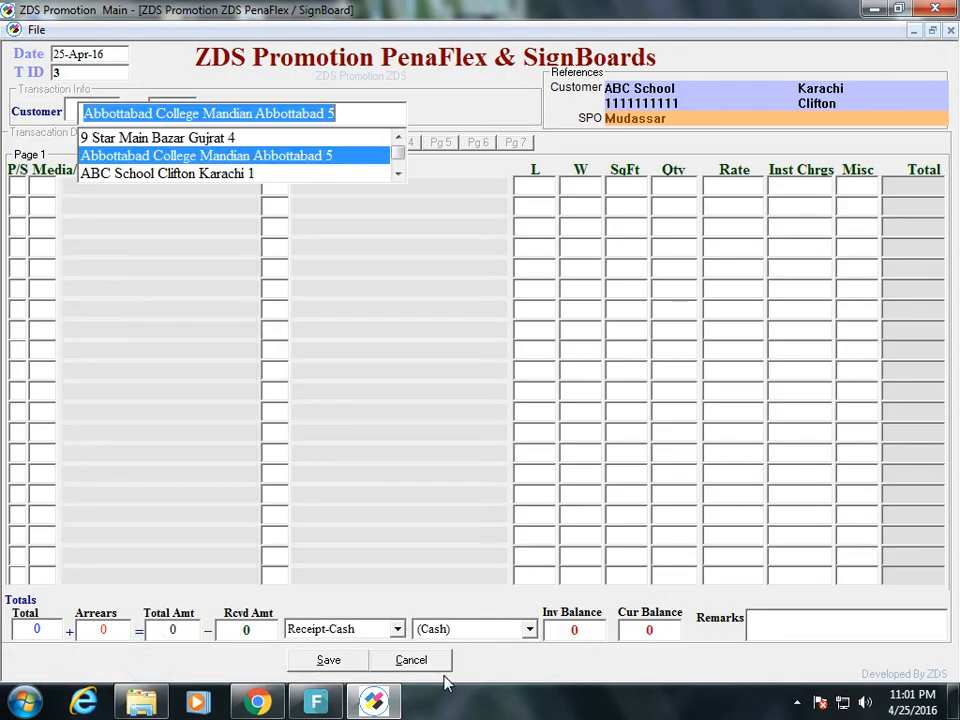
key(Down)
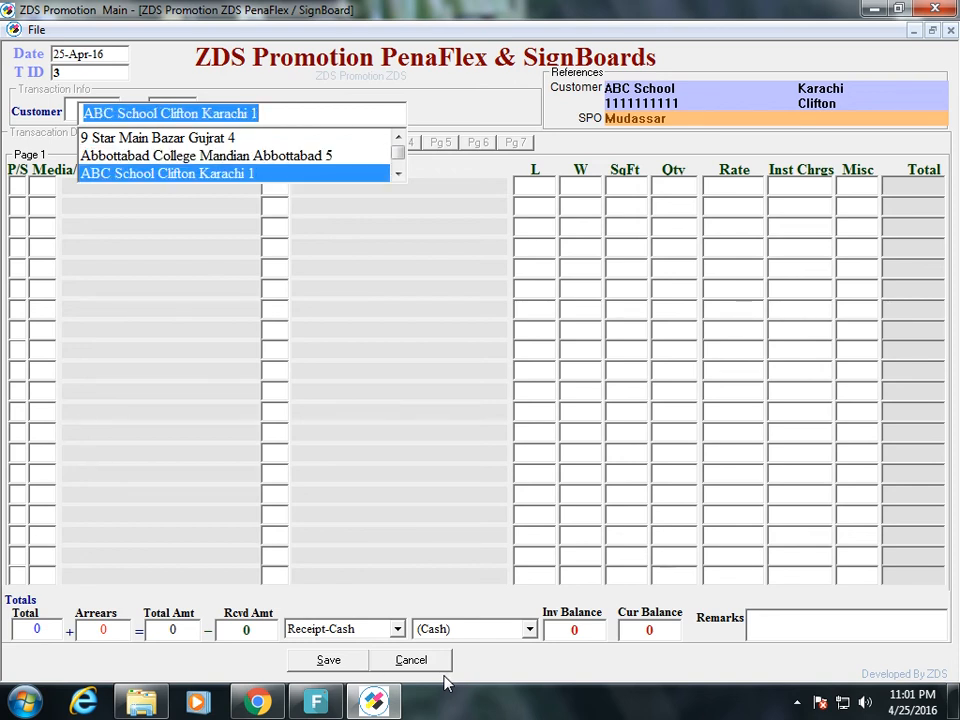
key(Down)
key(Return)
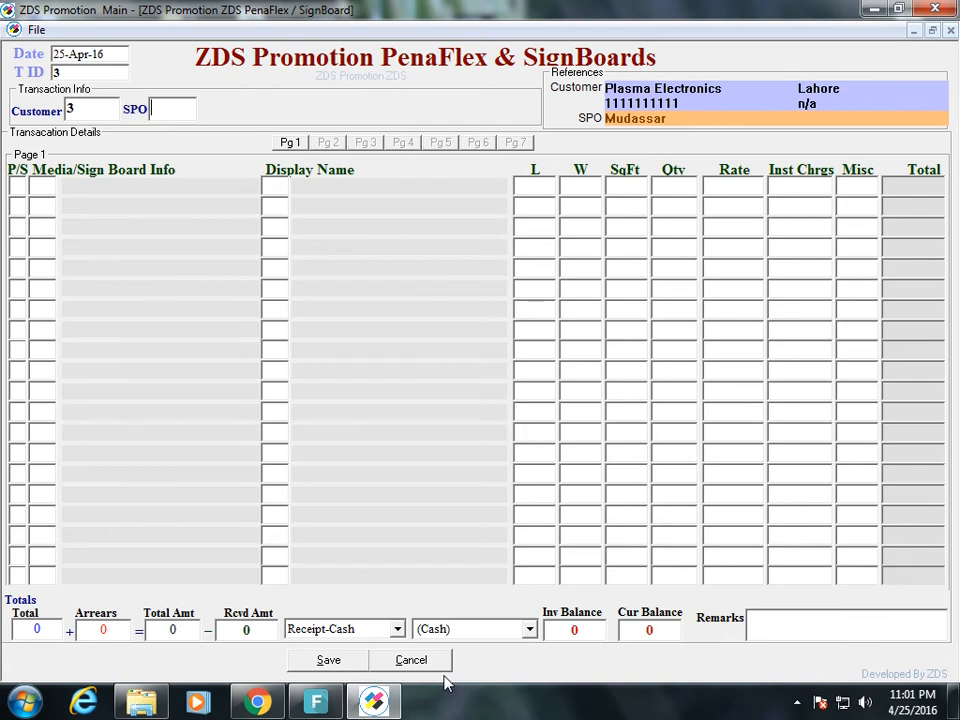
- Assign SPO 1 and add a printing row of type P with the media B/L China 1
key(Return)
key(Down)
key(Return)
key(Return)
key(Return)
key(Down)
key(Up)
key(Return)
- Choose My Mobiles 4 as the printing row's display name
key(Return)
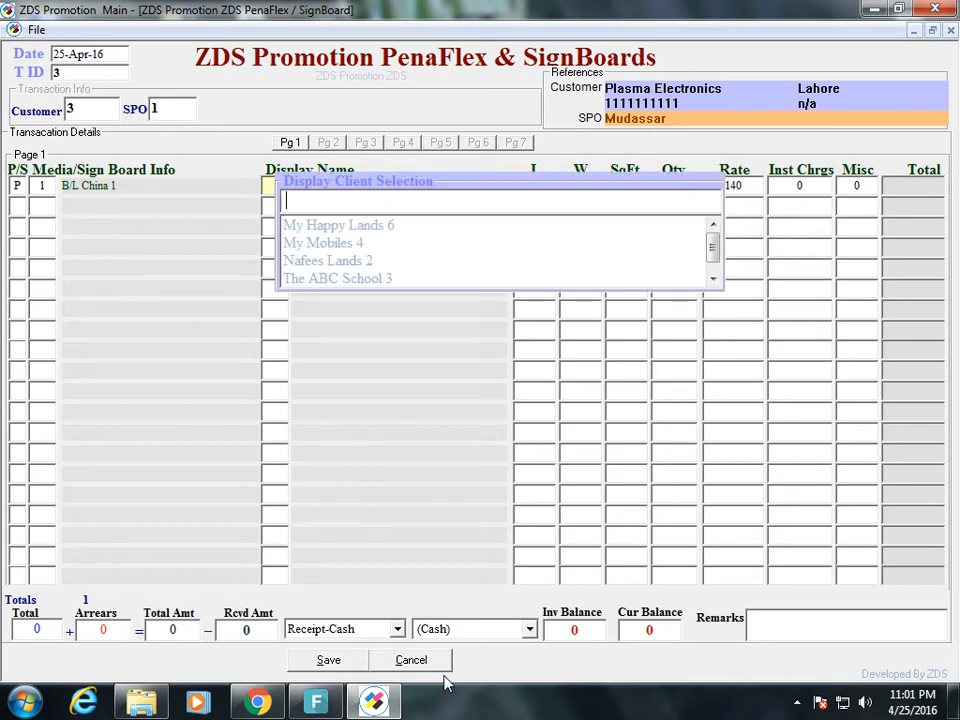
key(Down)
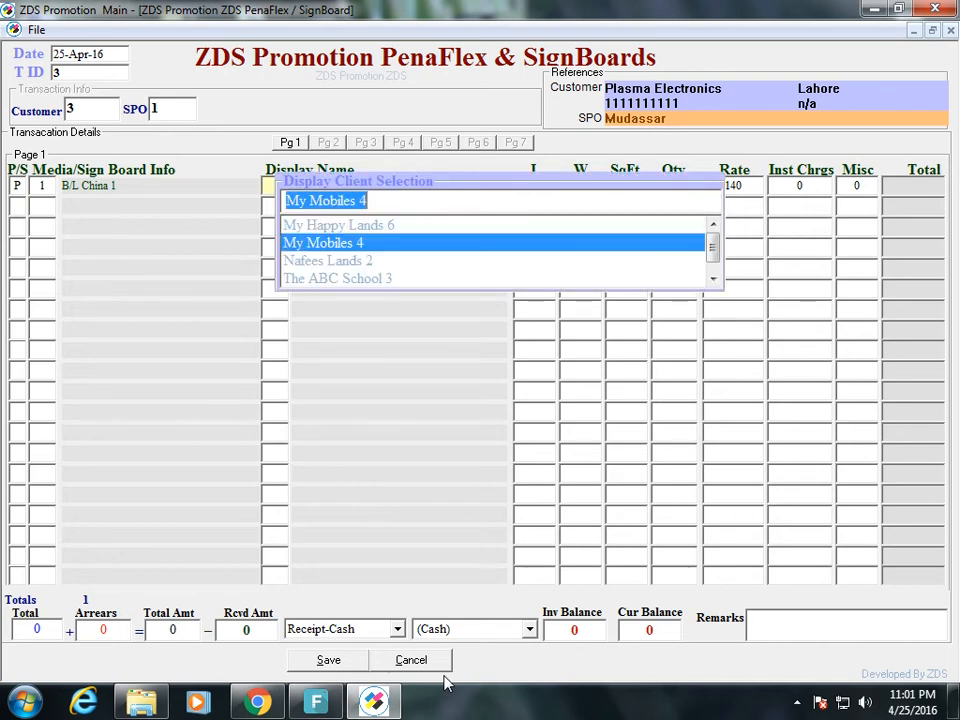
key(Return)
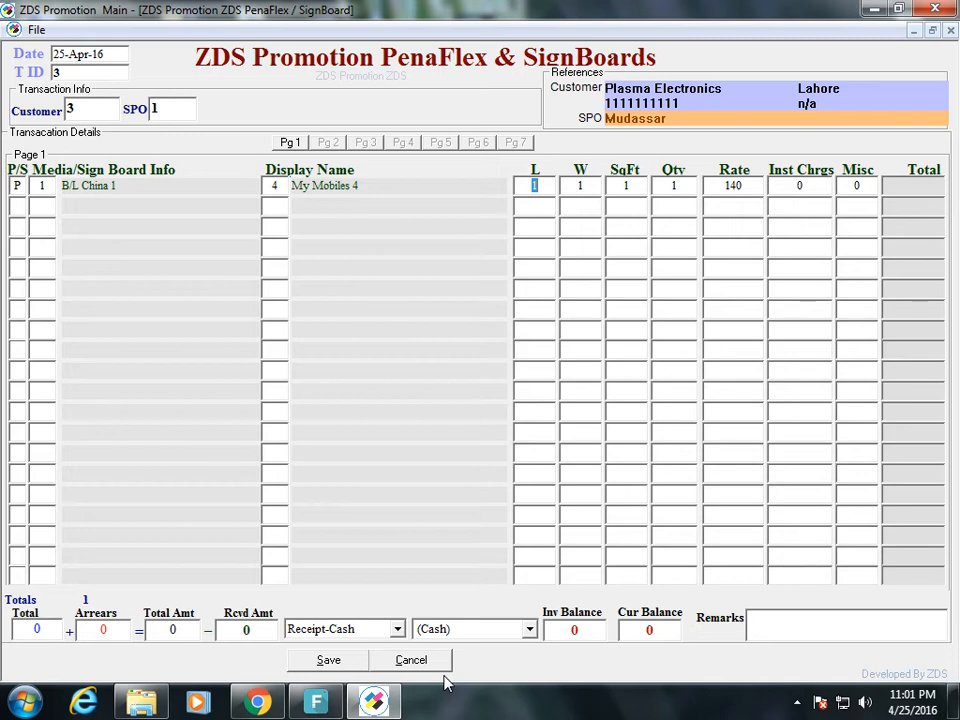
- Try the sums 5+2, 2+2+2 and 2*3+2 as the first row's length
text(5)
text(+)
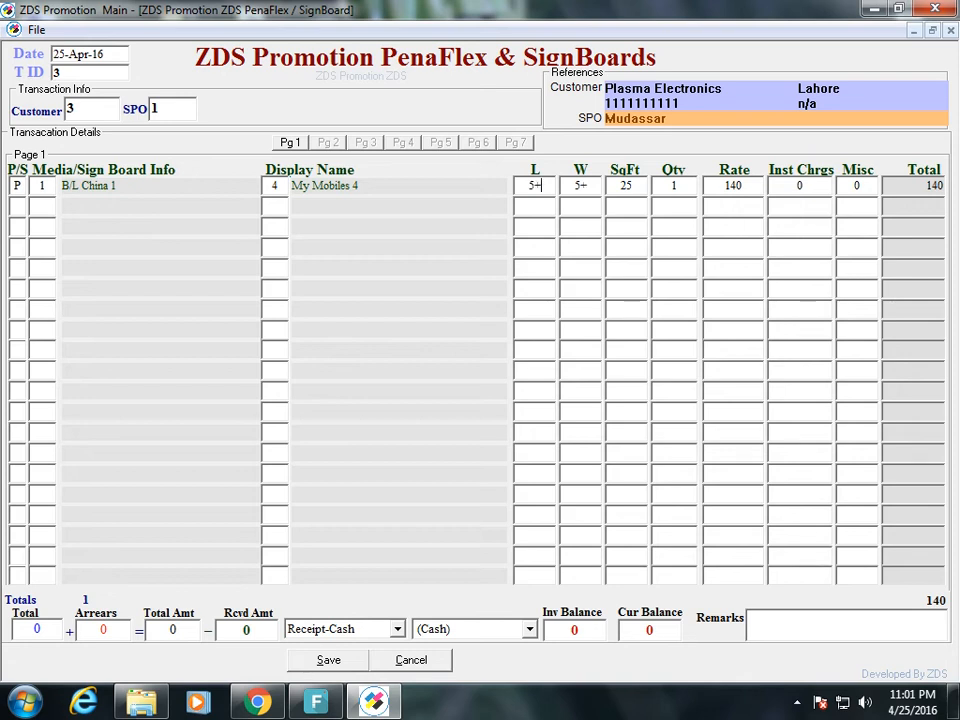
text(2)
key(Return)
text(2+2+2)
key(Return)
text(2*3+2)
key(Return)
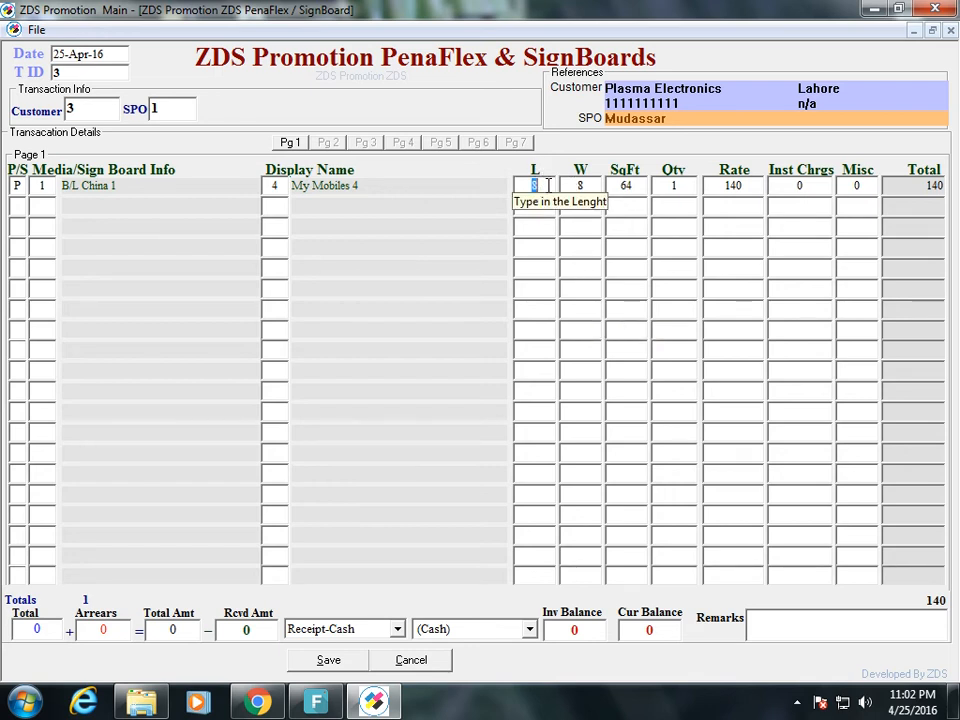
- Try the expressions 2*3, 2*3+2 and 20/5 as the first row's length
text(2*)
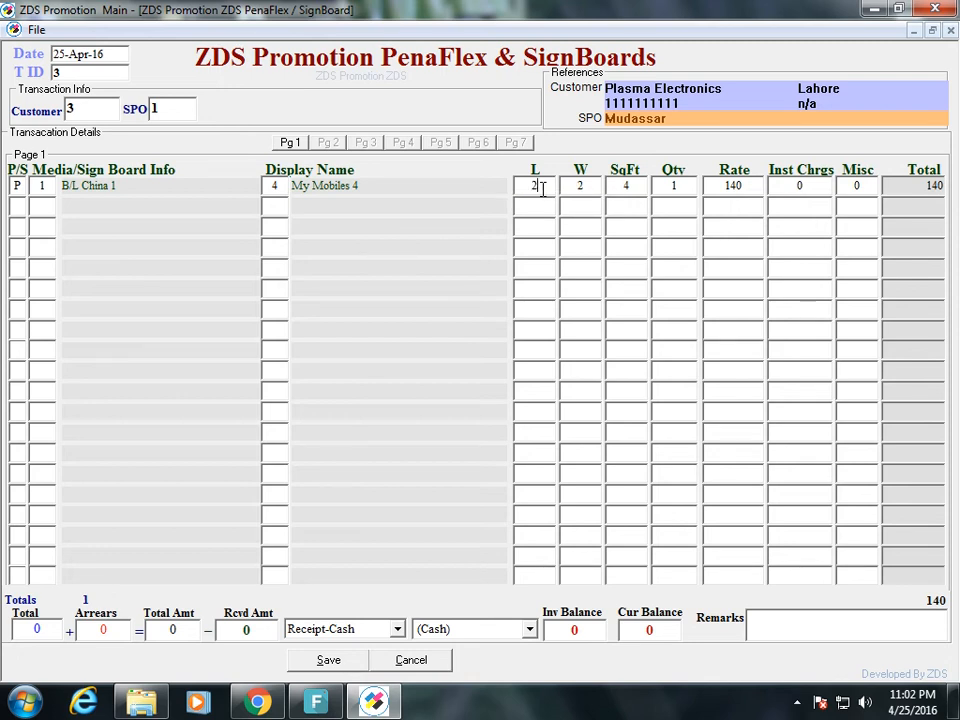
text(3)
key(Return)
text(2*3+2)
key(Return)
key(BackSpace)
text(20/5)
key(Return)
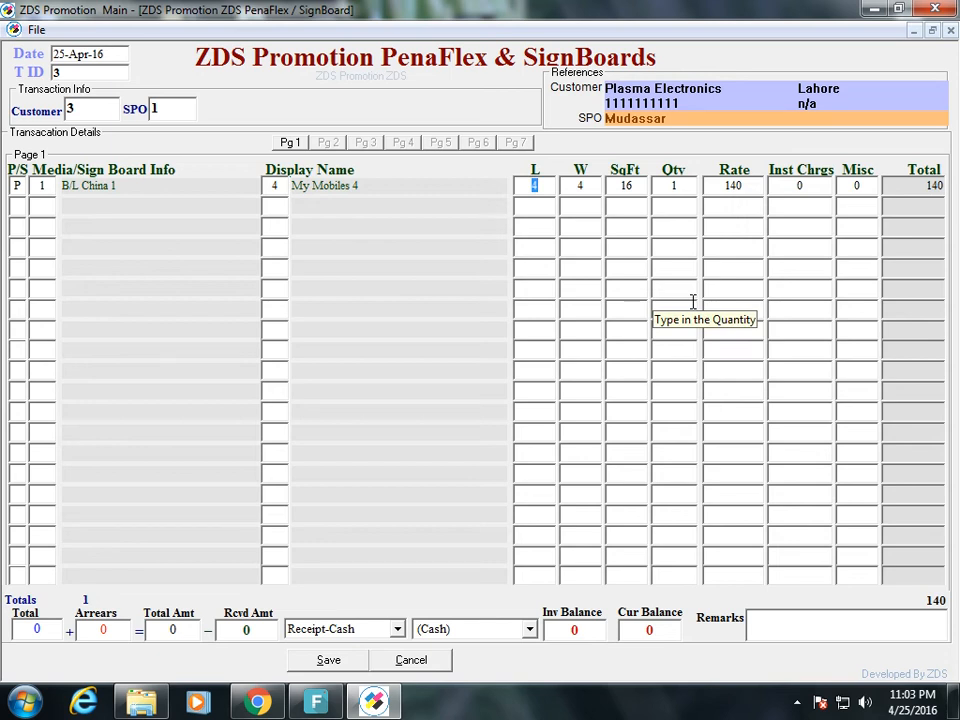
- Discard the unsaved Plasma Electronics transaction
click(281, 185)
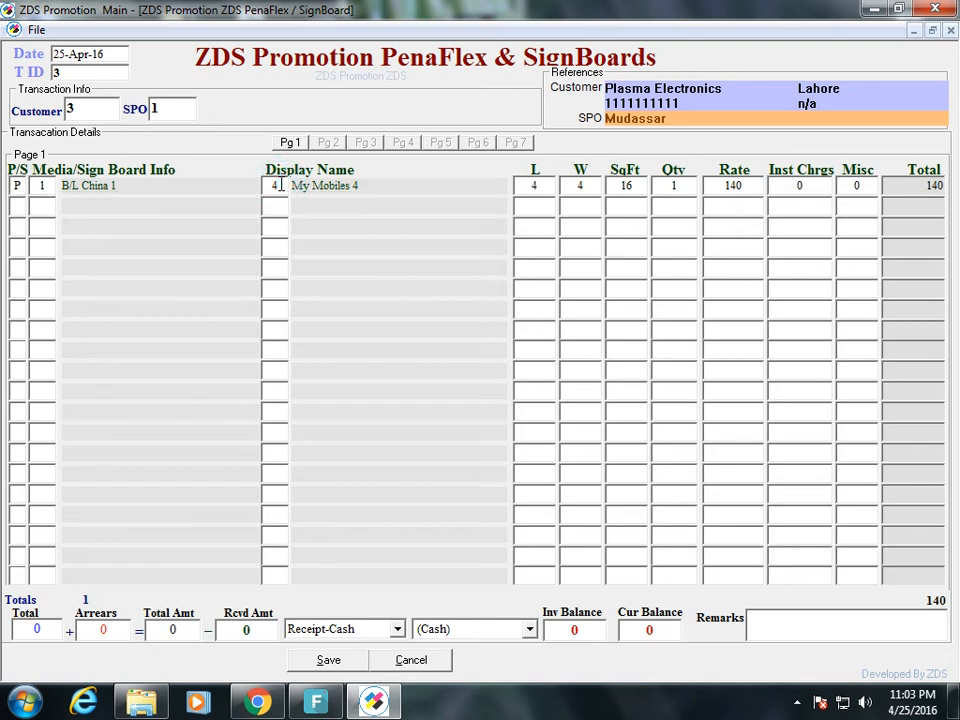
key(End)
key(Escape)
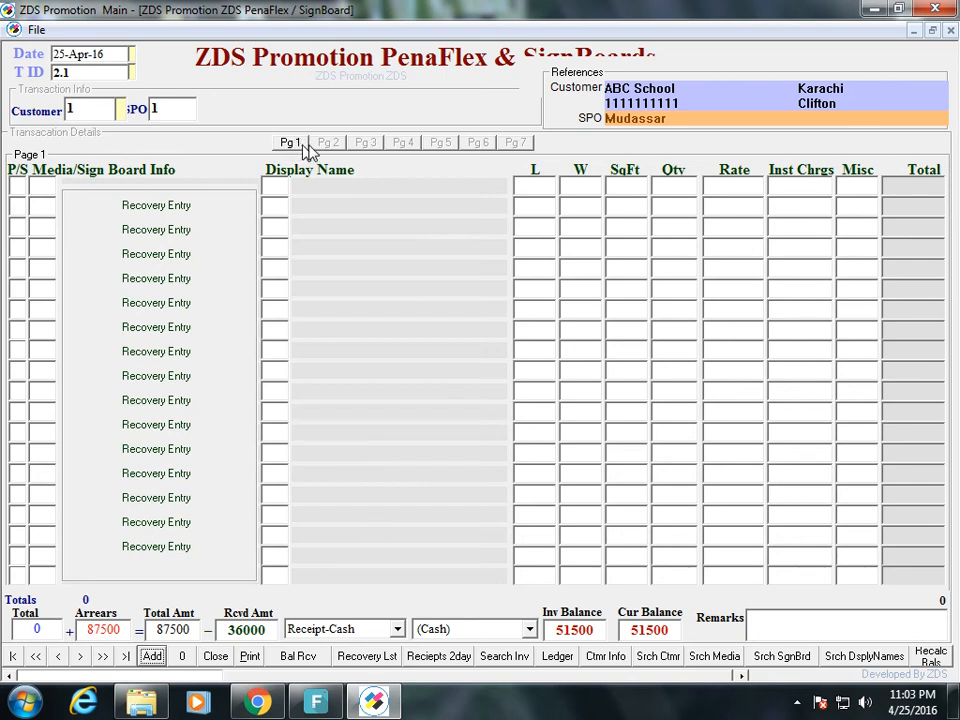
click(332, 143)
click(359, 141)
click(463, 139)
click(503, 139)
click(516, 143)
- Switch to the Windows Calculator, work out a quick calculation and close it
click(25, 700)
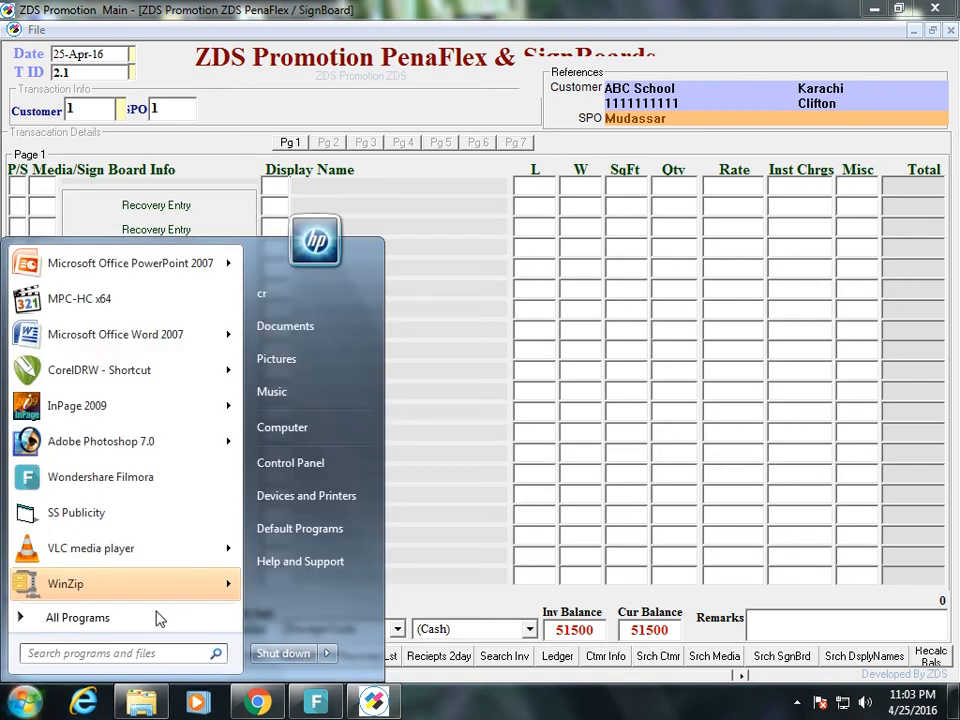
text(cal)
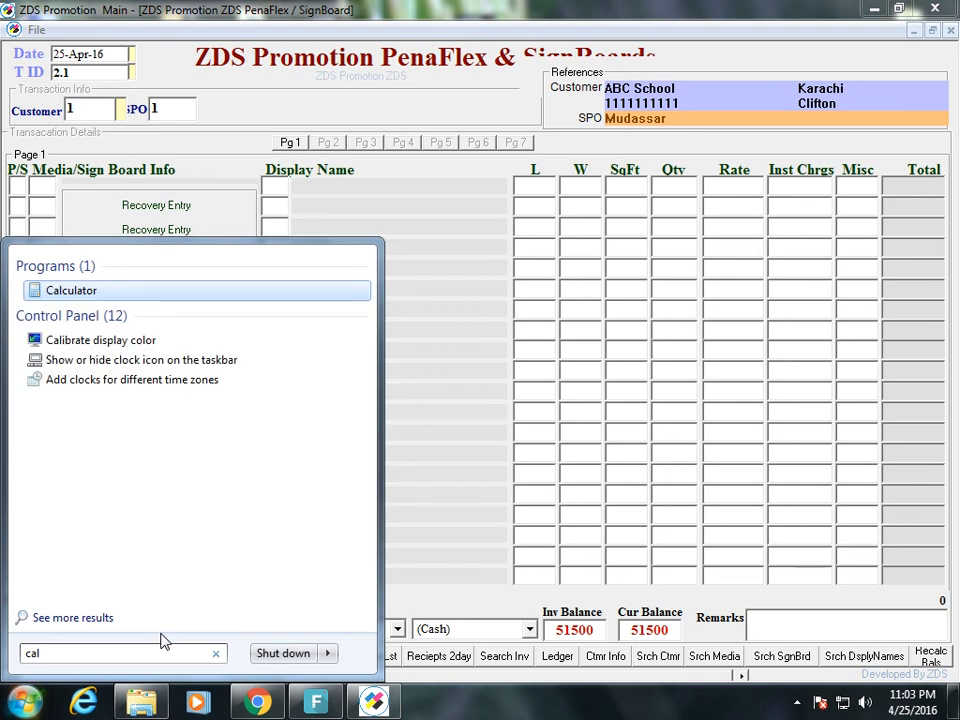
key(Return)
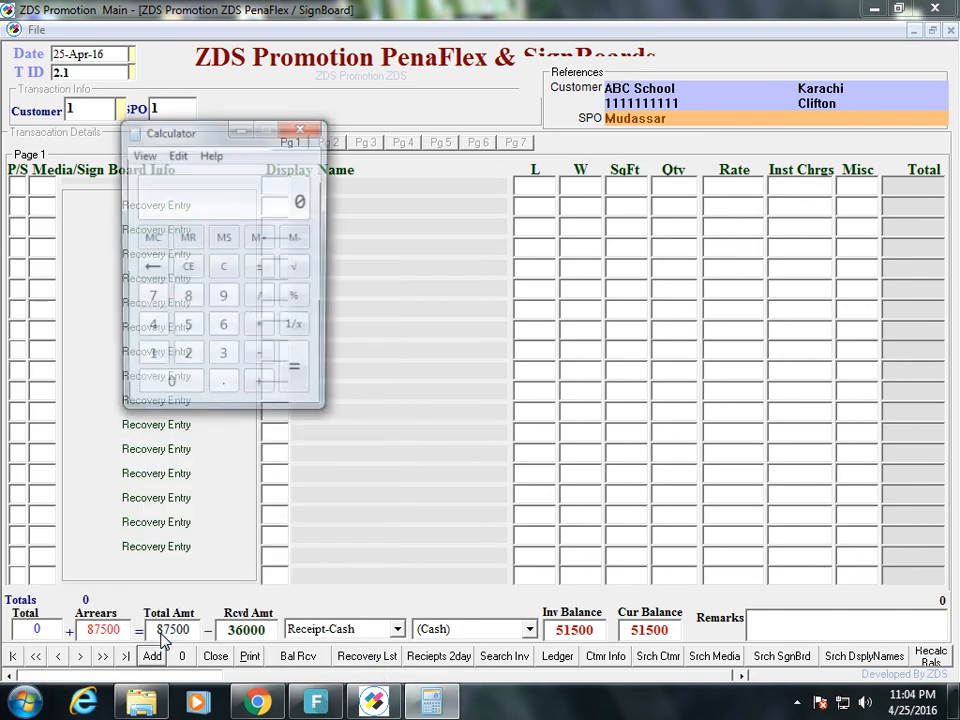
key(0)
key(7)
key(Return)
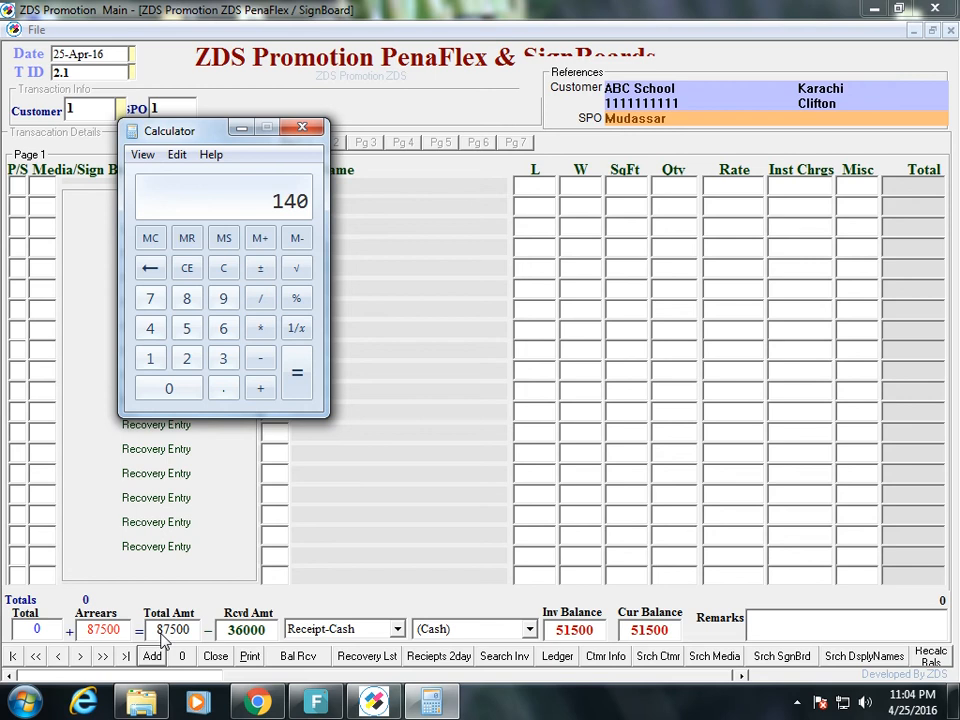
click(303, 128)
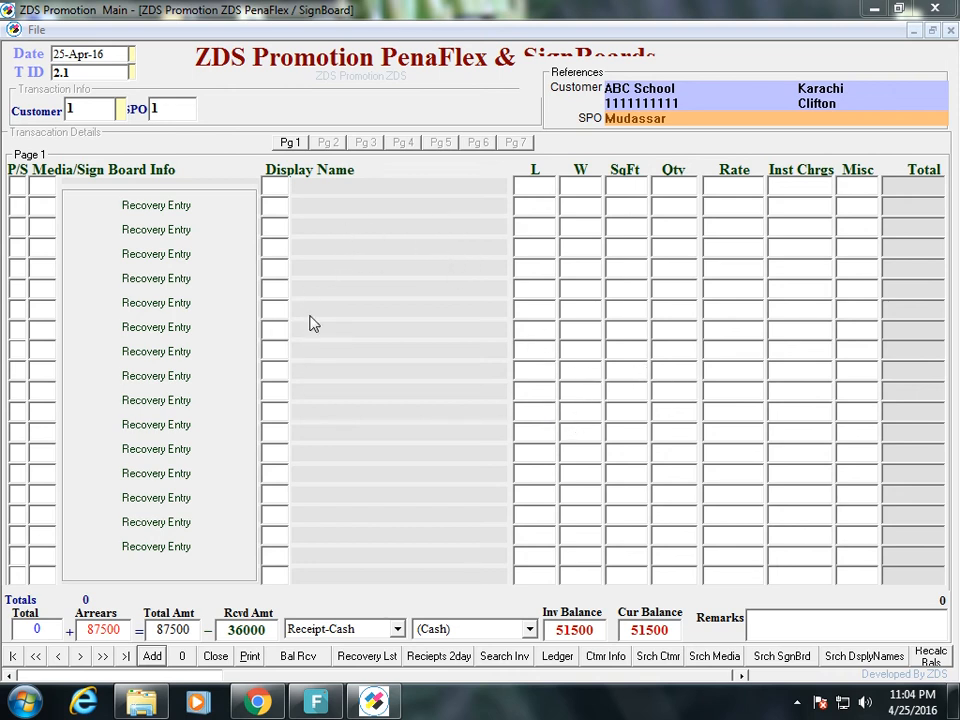
- Close the PenaFlex and SignBoards form and open the Sales form for Hording Boards
click(215, 656)
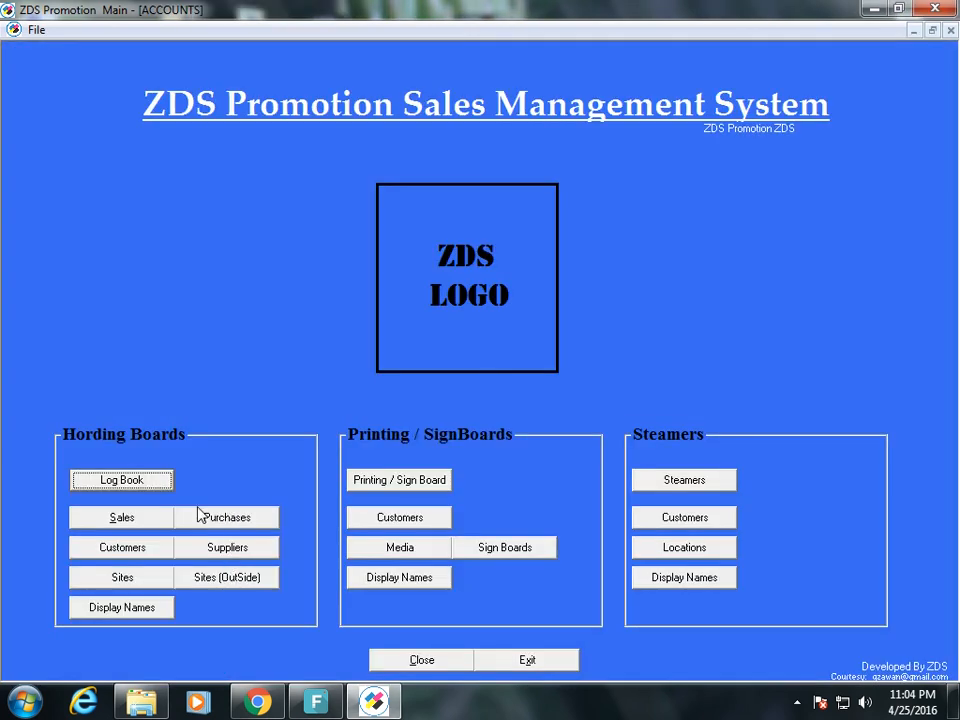
click(135, 516)
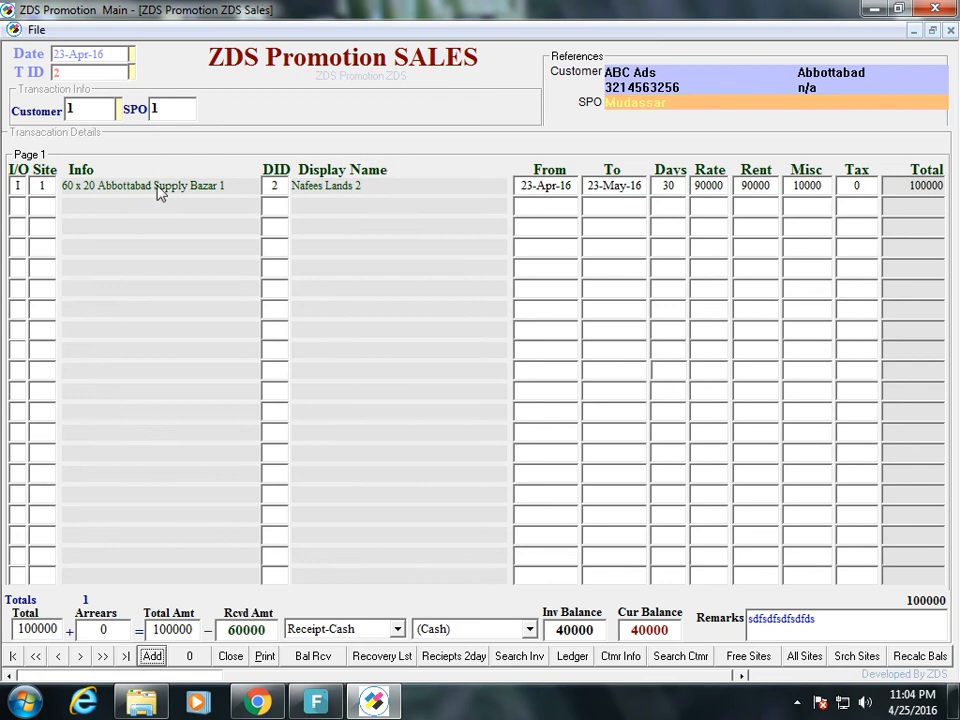
- Close the Hording Boards Sales form, look over the saved Steamers transaction and close the Steamers form
click(238, 660)
click(688, 482)
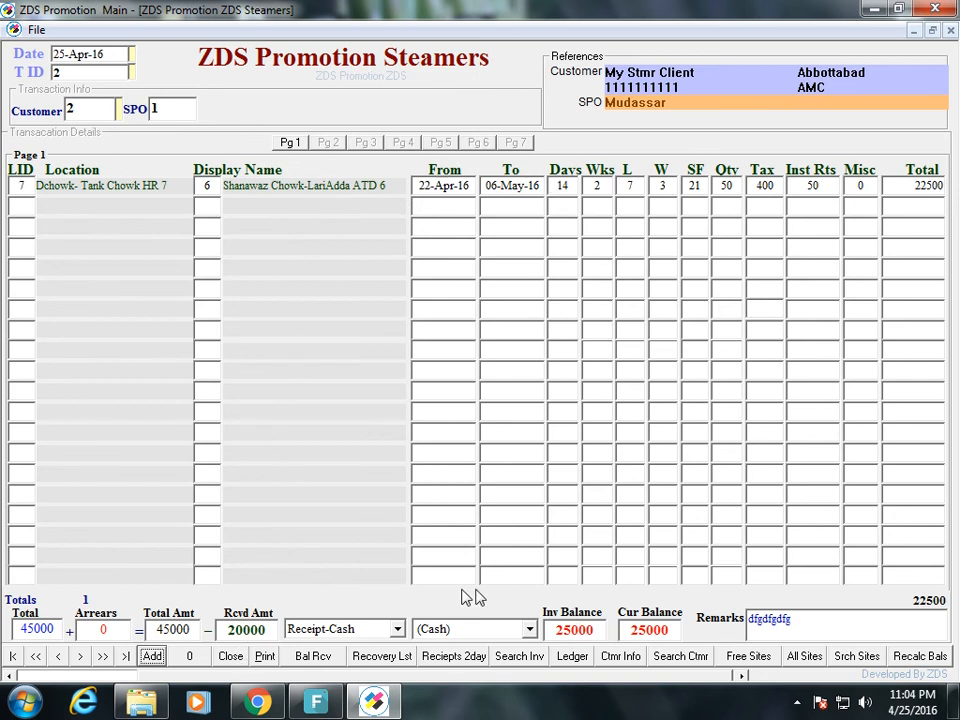
click(232, 657)
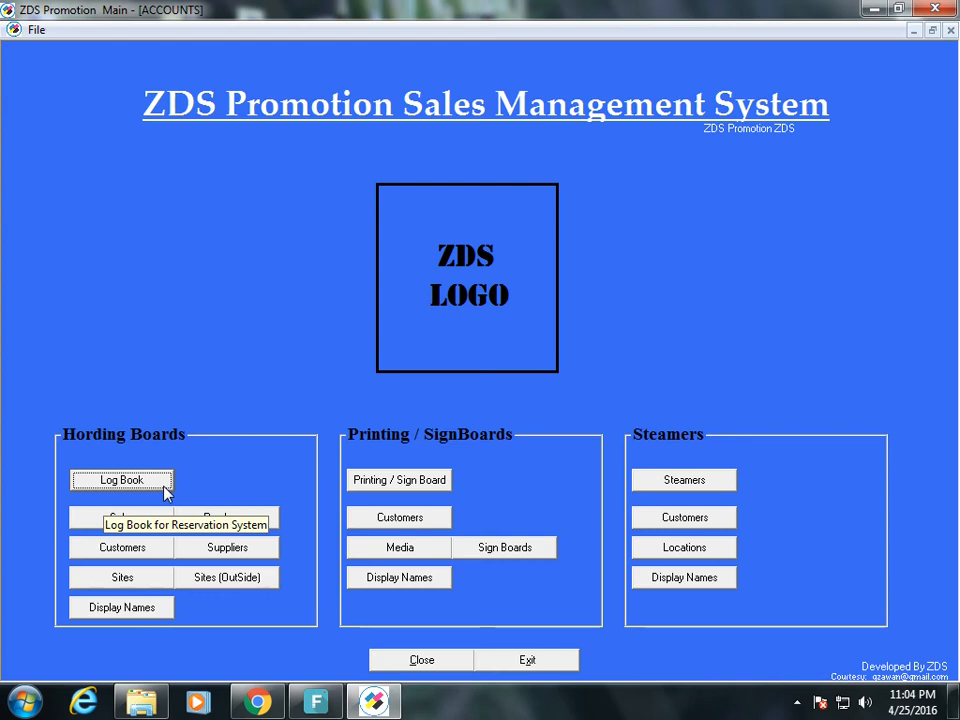
- Review the site reservations in the Hording Boards Log Book and close it
click(165, 489)
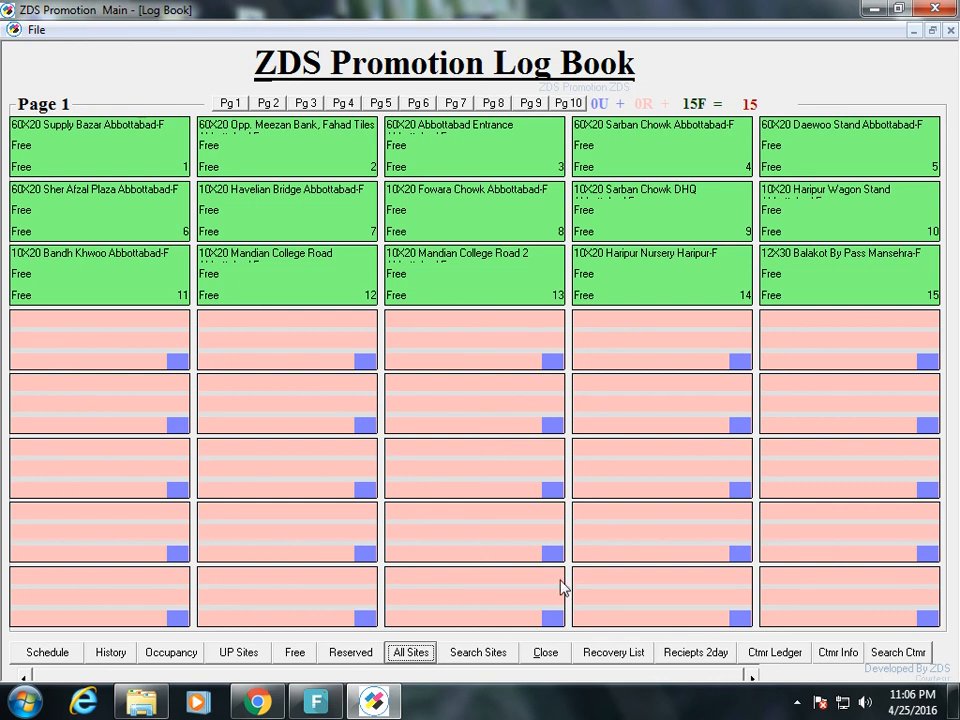
click(544, 658)
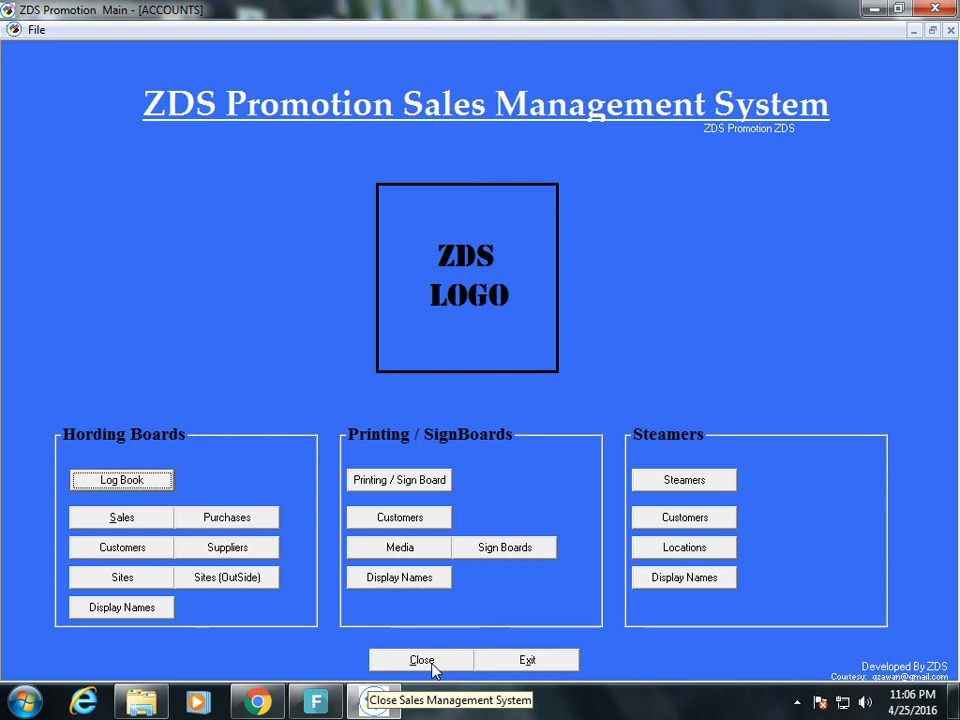
- Leave the Sales Management System and open the Day Book in Accounts
click(422, 660)
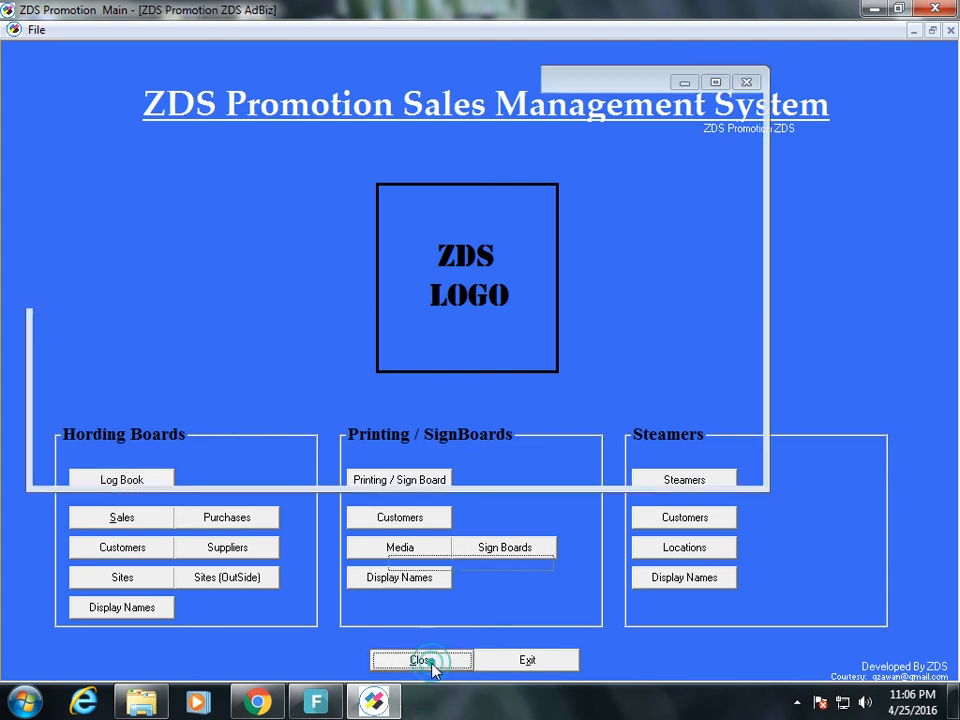
click(450, 593)
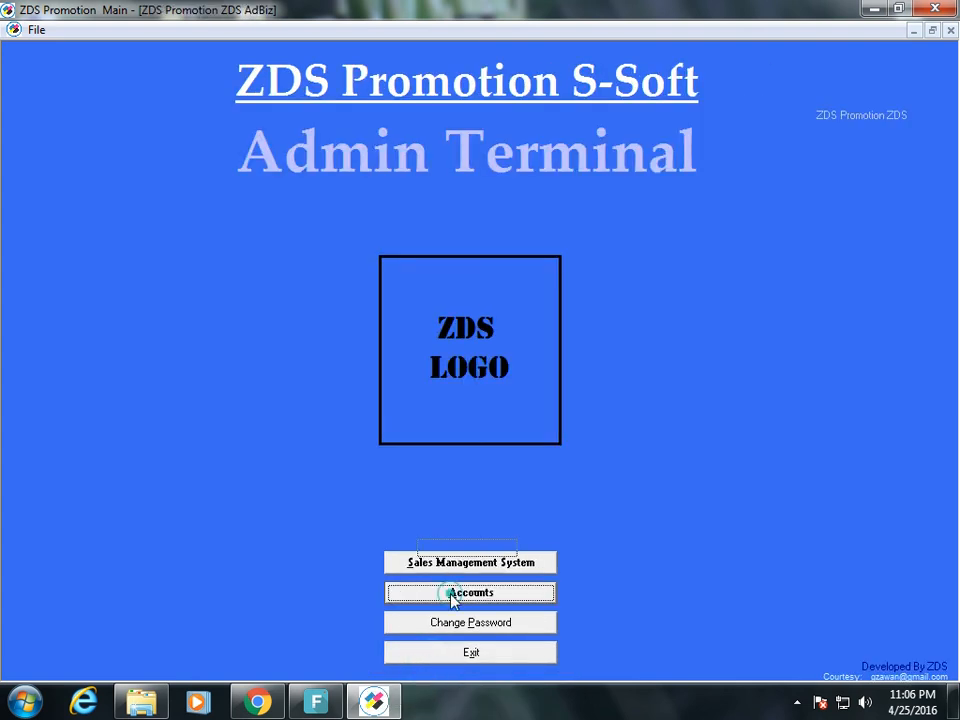
click(447, 553)
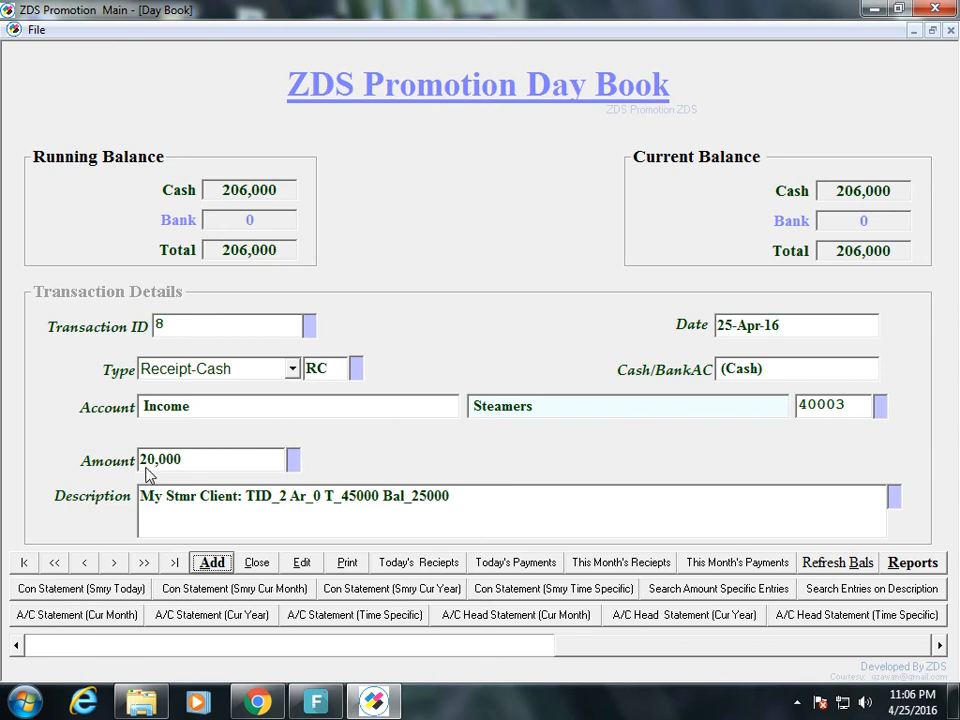
- Browse back through the Day Book entries from transaction 8 to transaction 5
click(85, 563)
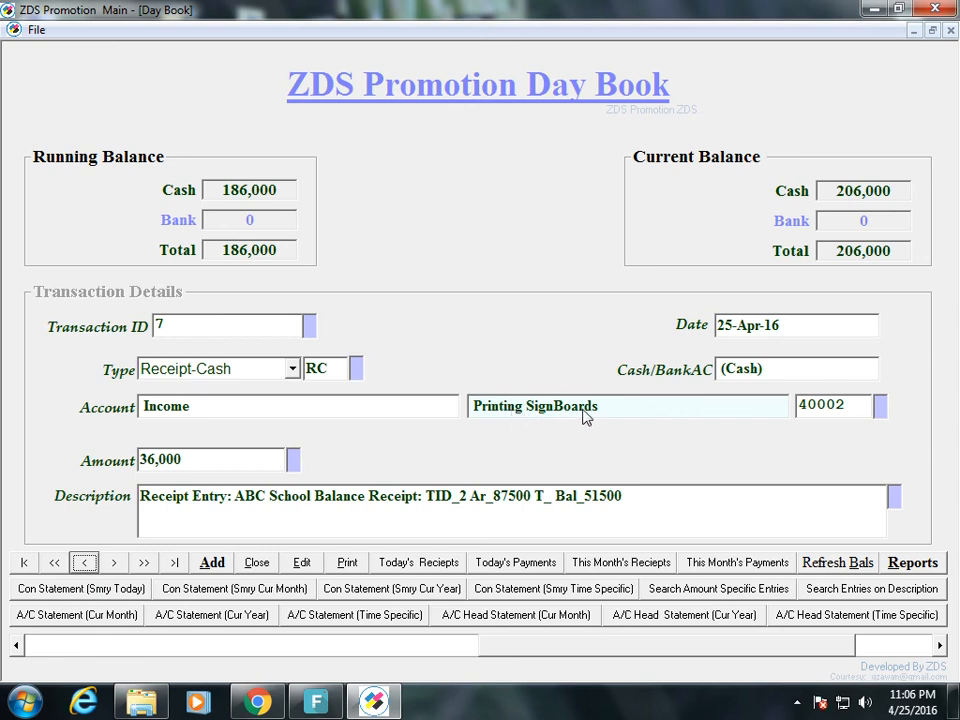
click(85, 563)
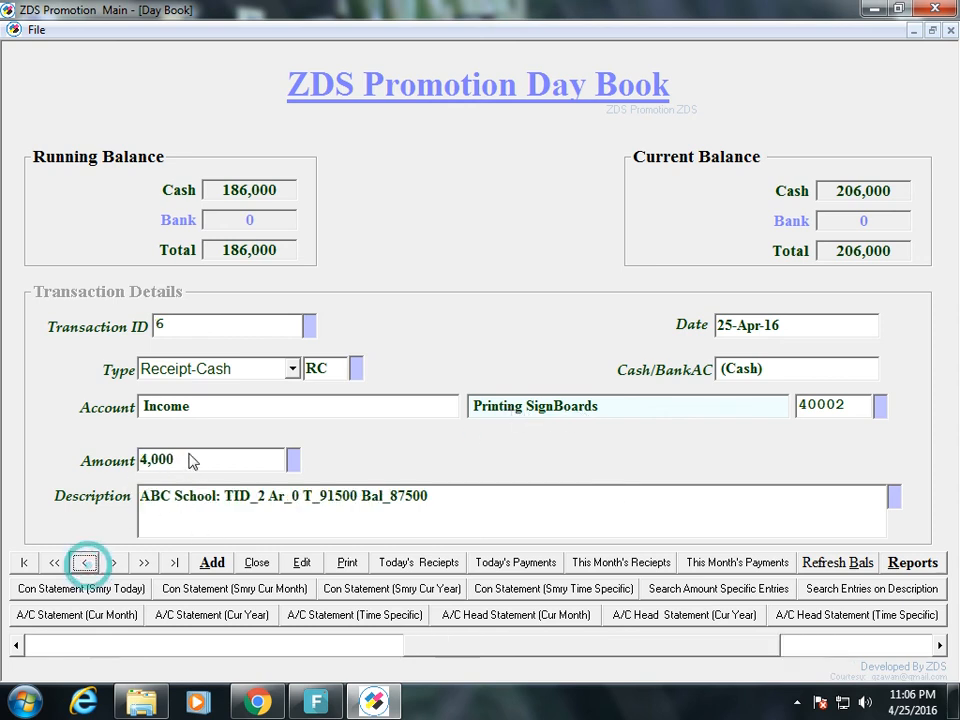
click(85, 563)
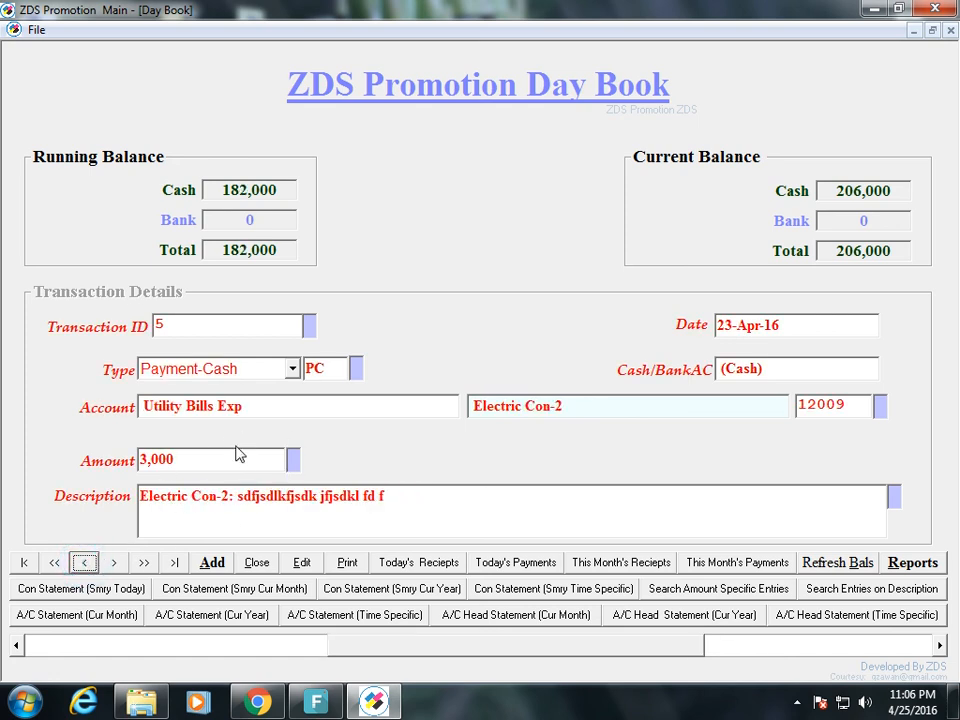
- View the Receipts Summary report of today's receipts and close it
click(722, 326)
click(420, 562)
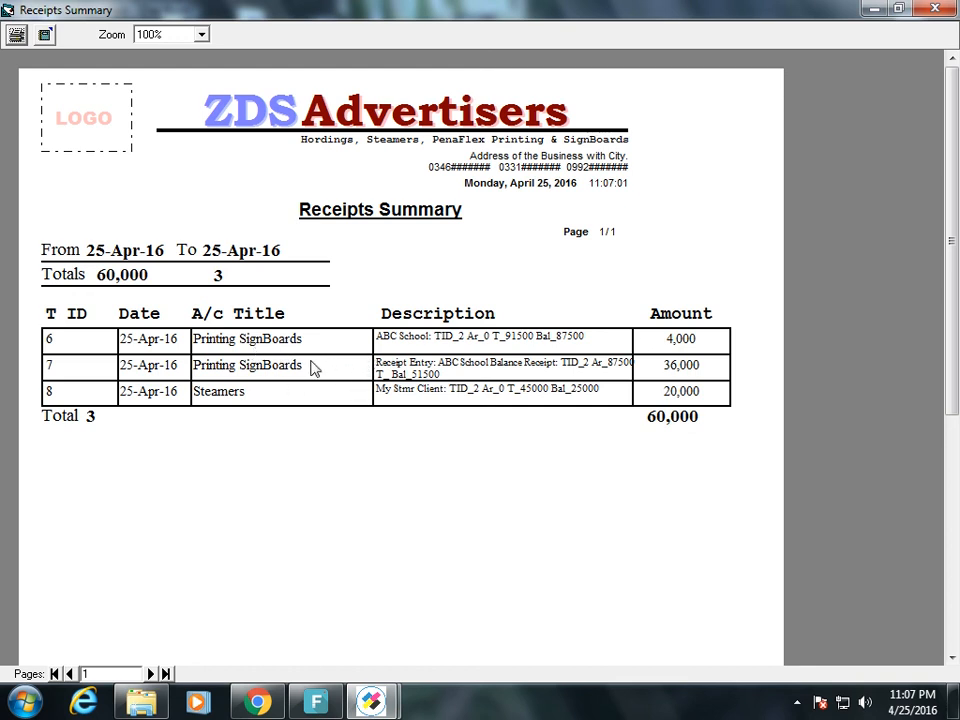
click(935, 9)
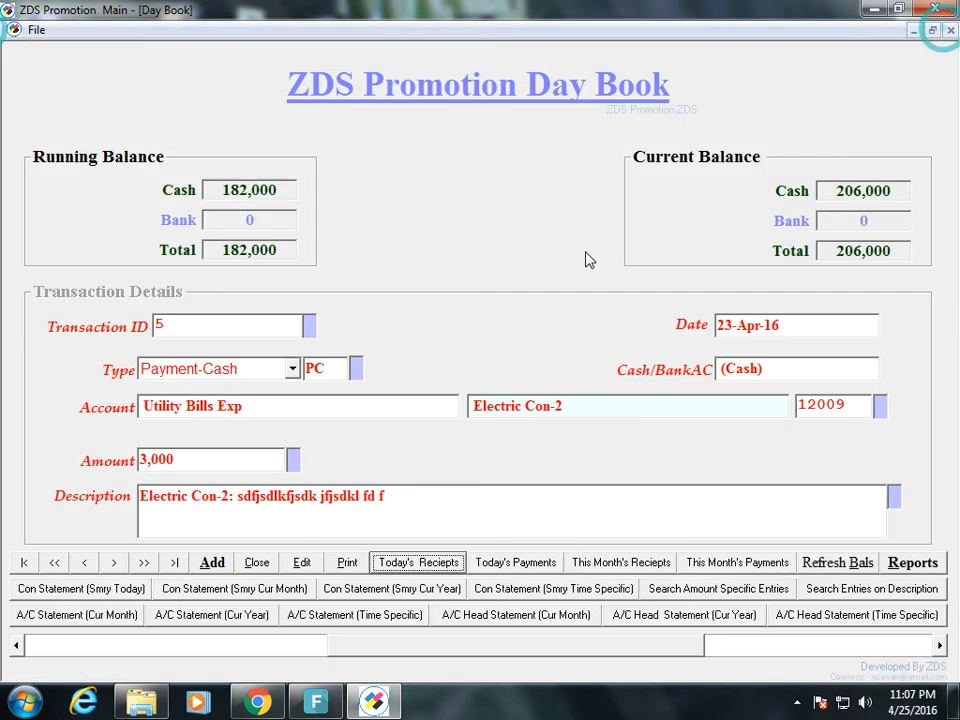
- View the summarized consolidated receipts and payments statements for today and for the current month, closing each report
click(106, 592)
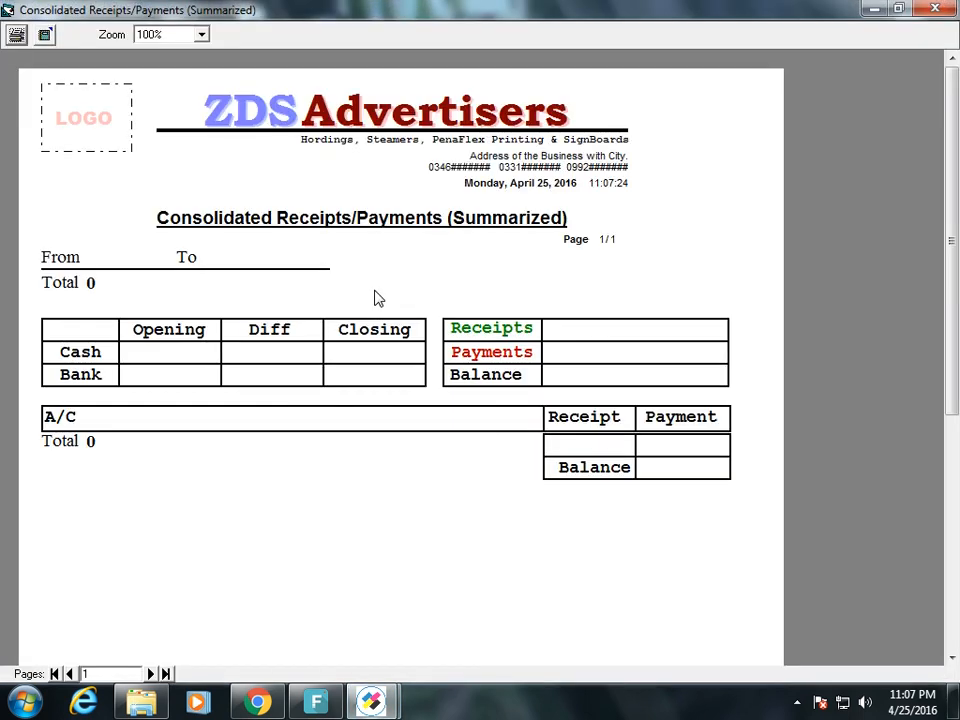
click(935, 9)
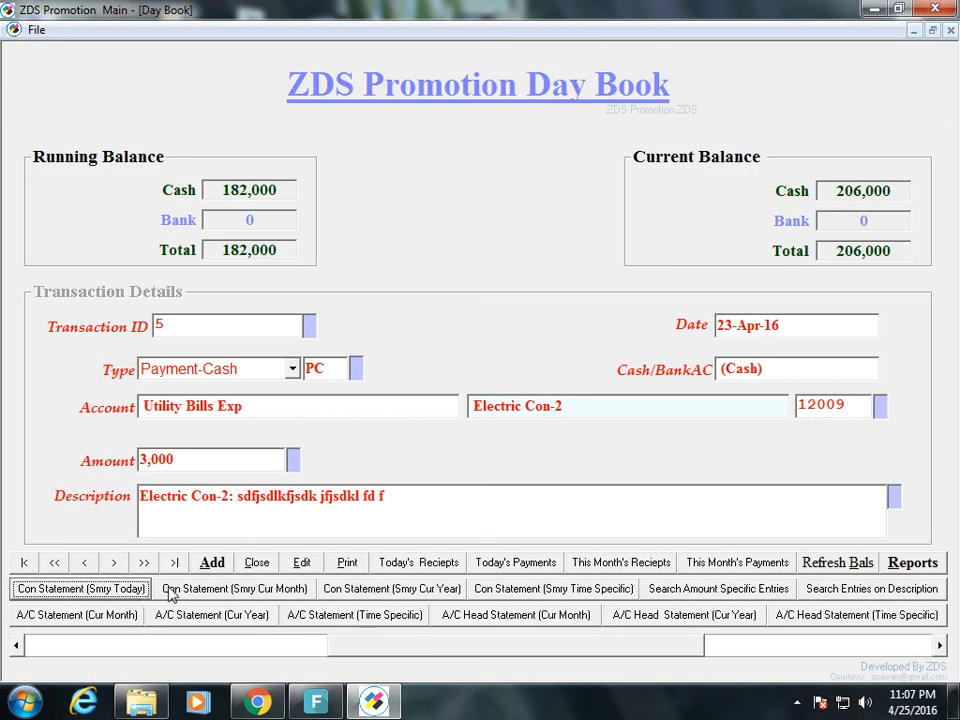
click(248, 587)
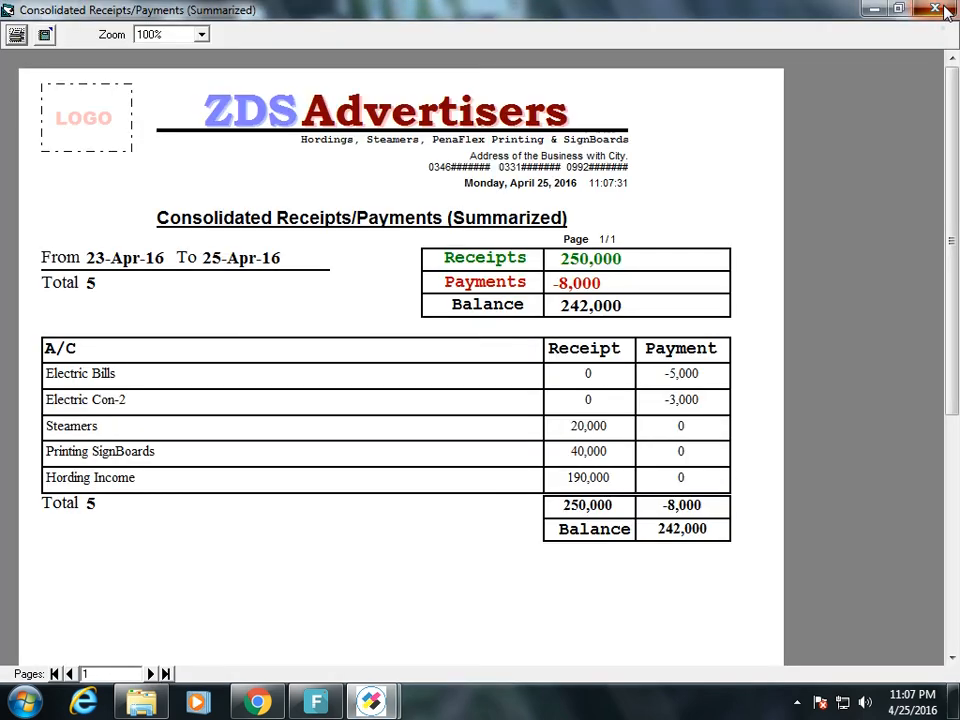
click(936, 10)
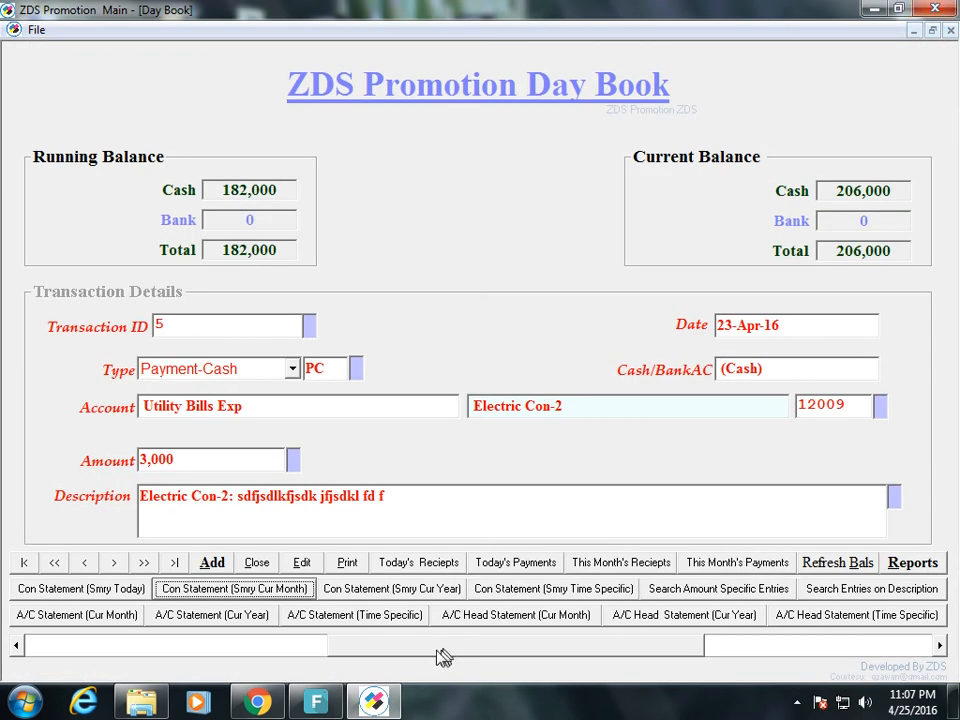